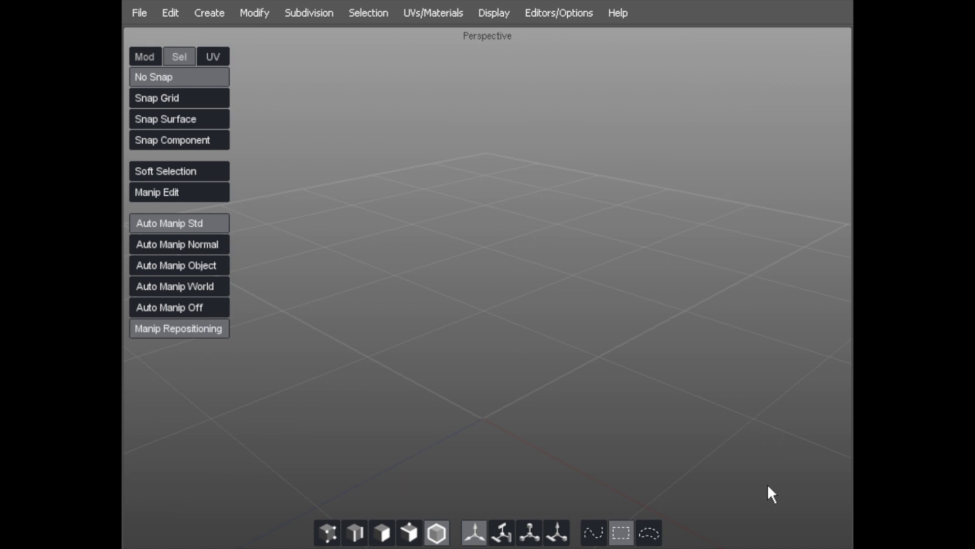
# Create a cube primitive at the centre of the grid
pyautogui.scroll(-1, 434, 309)
pyautogui.keyDown('alt'); pyautogui.moveTo(431, 300); pyautogui.dragTo(391, 252); pyautogui.keyUp('alt')
pyautogui.rightClick(366, 186)
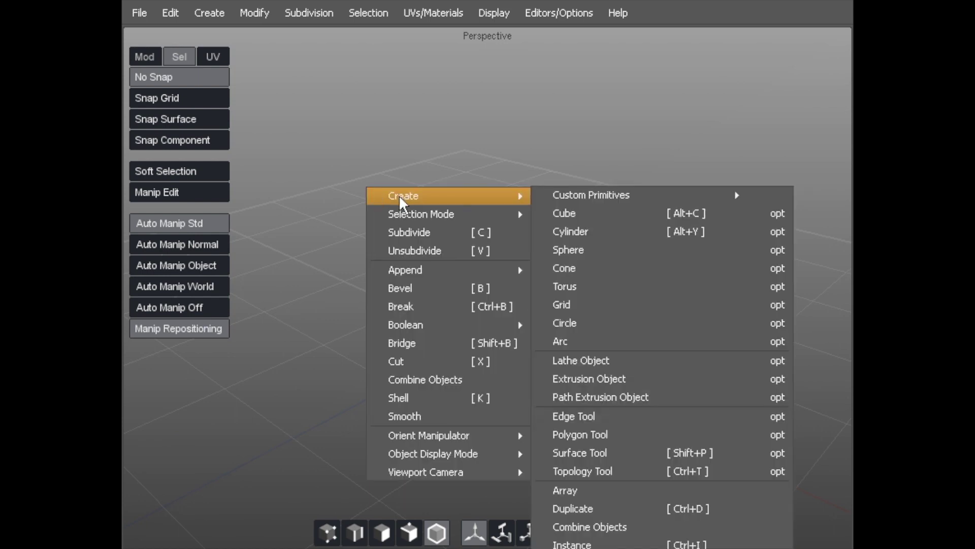
pyautogui.moveTo(534, 195)
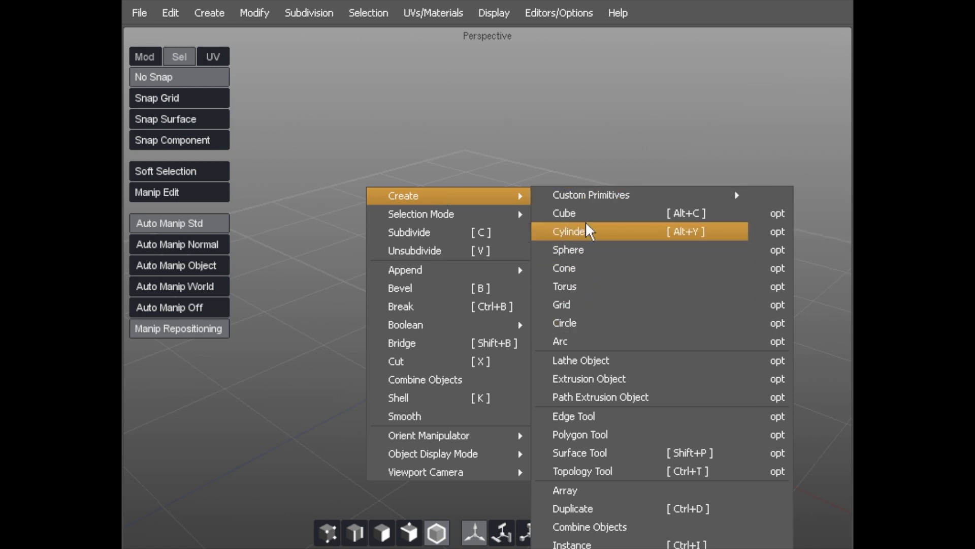
pyautogui.click(574, 213)
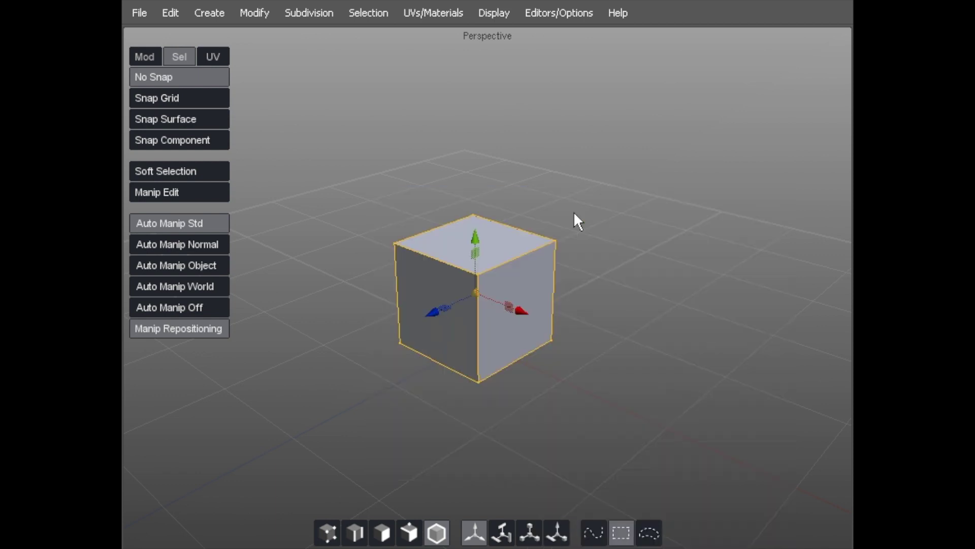
pyautogui.scroll(3, 388, 187)
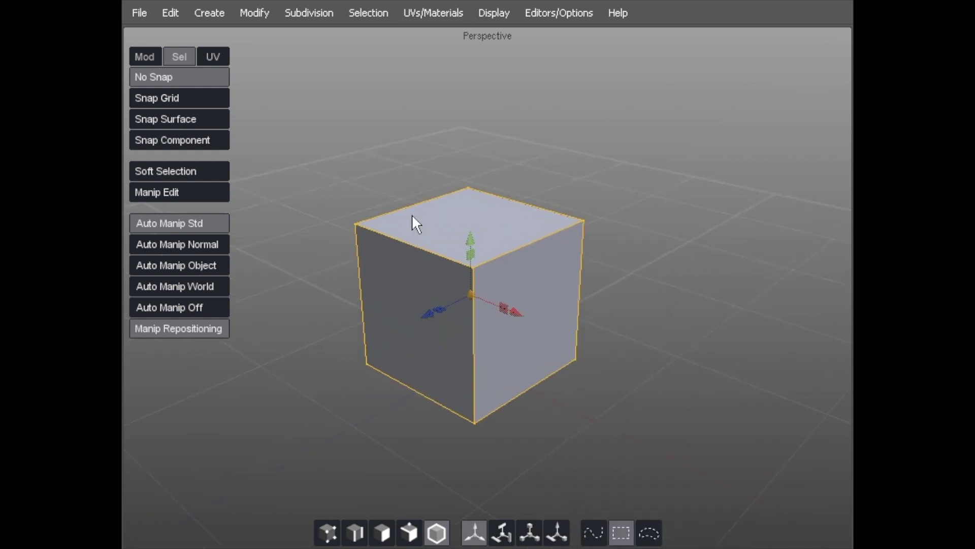
# Extrude the cube's top face and raise it to add a new section above the cube
pyautogui.press('3')
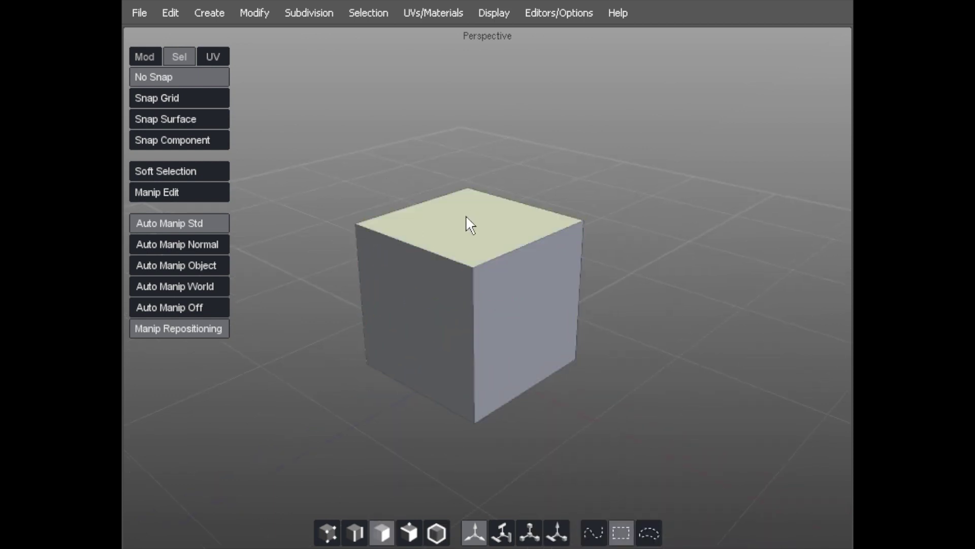
pyautogui.keyDown('alt'); pyautogui.moveTo(456, 216); pyautogui.dragTo(424, 218); pyautogui.keyUp('alt')
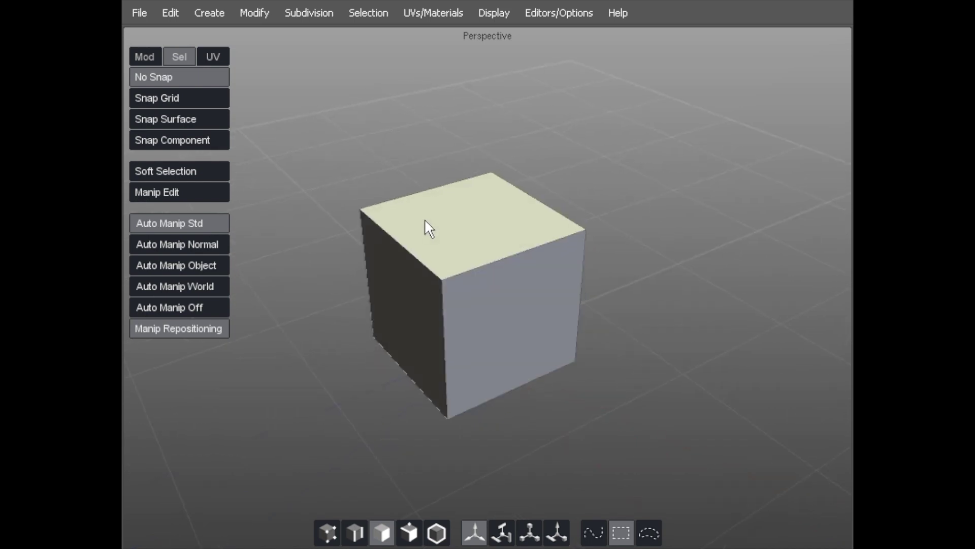
pyautogui.click(466, 214)
pyautogui.keyDown('alt'); pyautogui.moveTo(314, 132); pyautogui.dragTo(324, 132, button='right'); pyautogui.keyUp('alt')
pyautogui.click(246, 11)
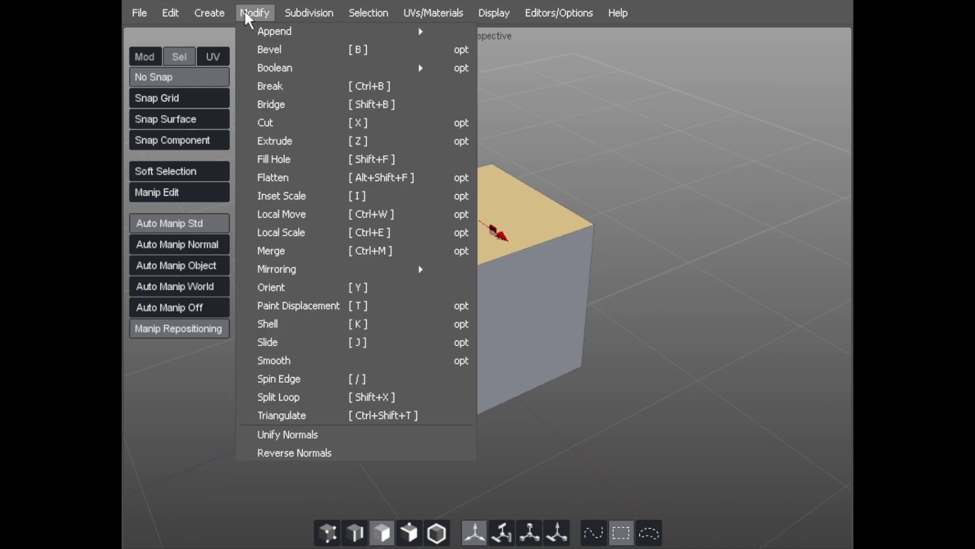
pyautogui.click(280, 140)
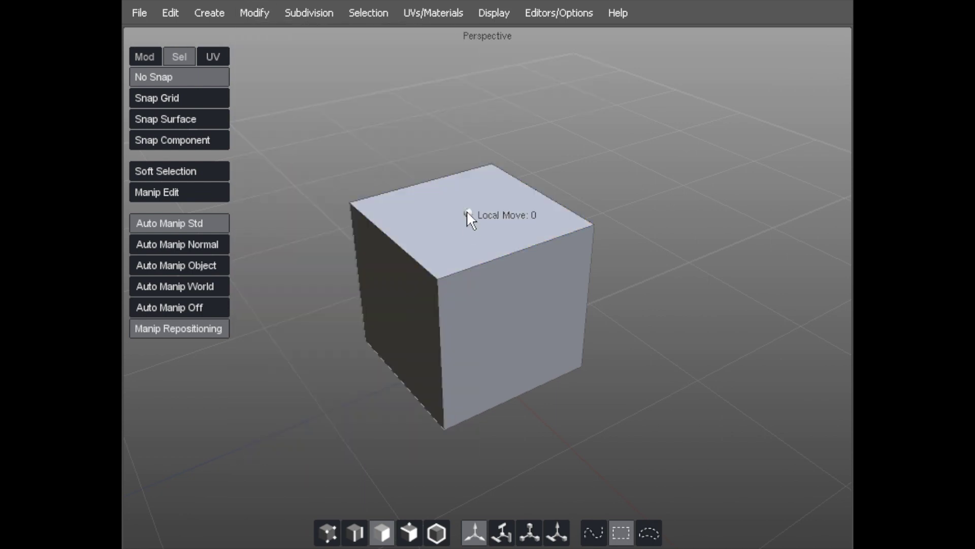
pyautogui.moveTo(466, 210); pyautogui.dragTo(537, 220)
pyautogui.moveTo(441, 197); pyautogui.dragTo(532, 192)
pyautogui.click(423, 209)
pyautogui.moveTo(423, 210); pyautogui.dragTo(440, 212)
pyautogui.moveTo(459, 156); pyautogui.dragTo(460, 62)
pyautogui.keyDown('alt'); pyautogui.moveTo(432, 162); pyautogui.dragTo(417, 189); pyautogui.keyUp('alt')
pyautogui.scroll(2, 405, 112)
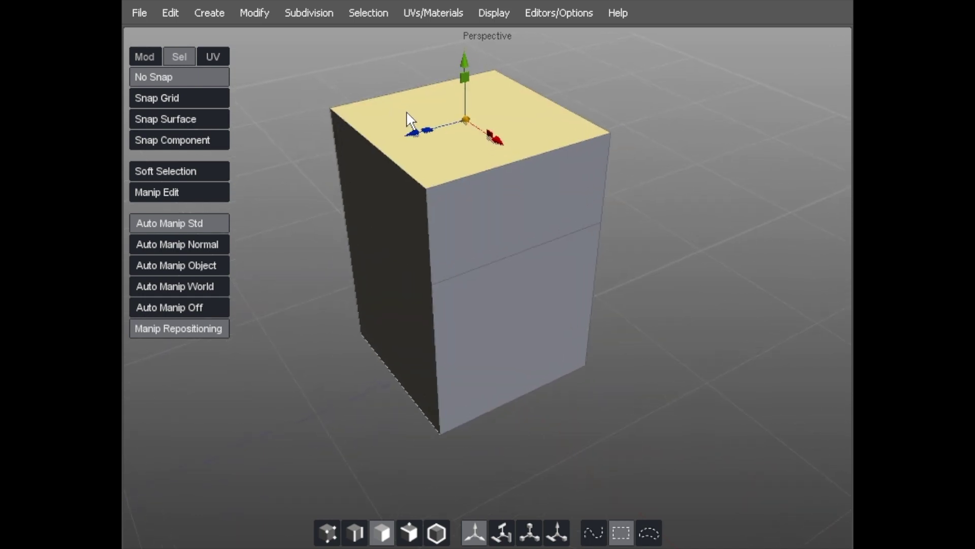
# Extrude the top face upward again by about 0.42 to add a third section
pyautogui.press('z')
pyautogui.moveTo(442, 145); pyautogui.dragTo(552, 140)
pyautogui.keyDown('alt'); pyautogui.moveTo(484, 113); pyautogui.dragTo(500, 228, button='middle'); pyautogui.keyUp('alt')
pyautogui.keyDown('alt'); pyautogui.moveTo(499, 227); pyautogui.dragTo(450, 192, button='right'); pyautogui.keyUp('alt')
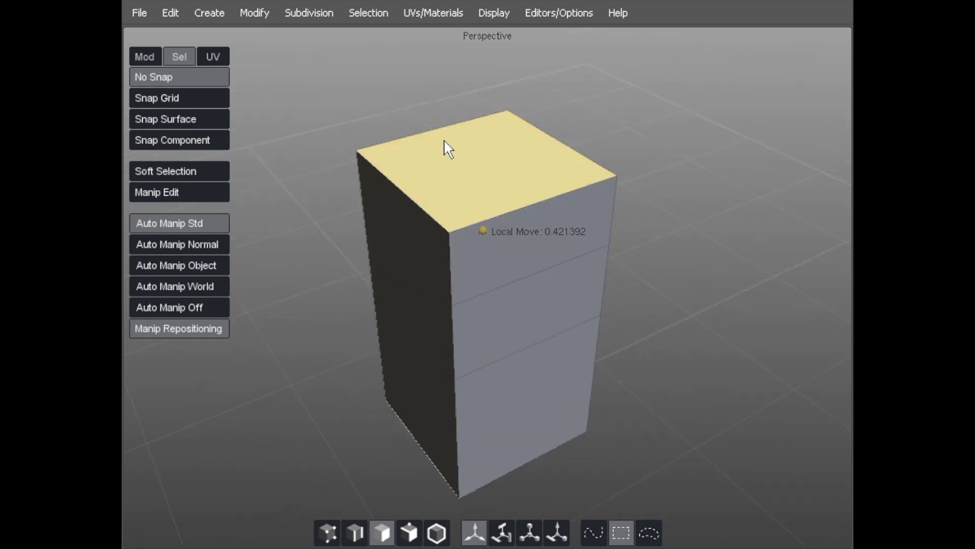
pyautogui.click(451, 161)
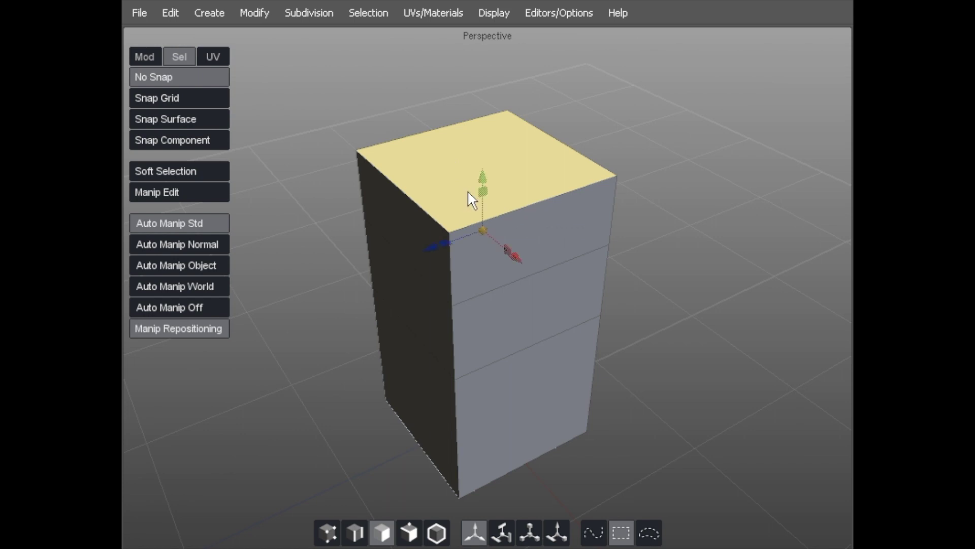
# Scale the top face inward evenly so that the upper section tapers like a bottle shoulder
pyautogui.keyDown('alt'); pyautogui.moveTo(481, 192); pyautogui.dragTo(478, 155); pyautogui.keyUp('alt')
pyautogui.press('r')
pyautogui.moveTo(485, 198); pyautogui.dragTo(367, 210)
pyautogui.press('e')
pyautogui.hotkey('ctrl', 'z')
pyautogui.scroll(-1, 334, 166)
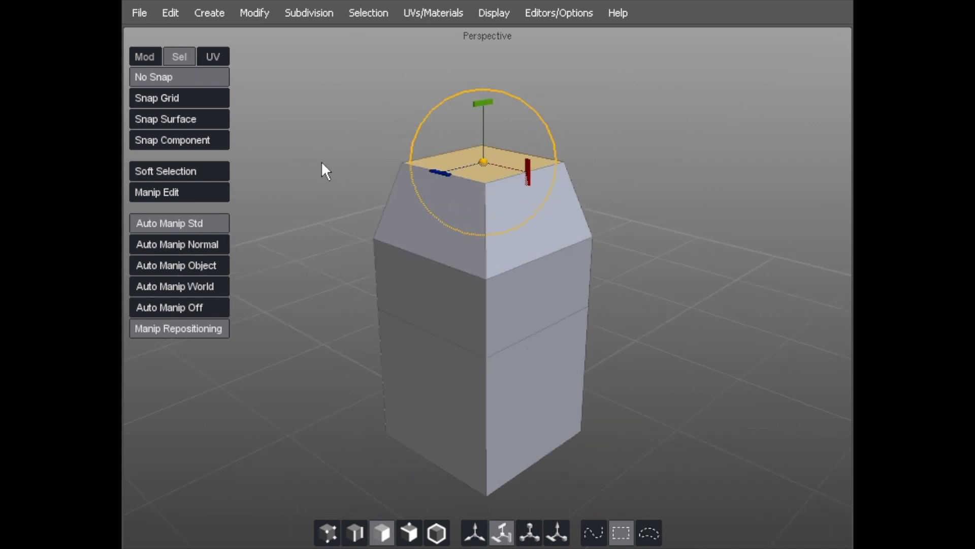
pyautogui.keyDown('alt'); pyautogui.moveTo(321, 161); pyautogui.dragTo(322, 245, button='middle'); pyautogui.keyUp('alt')
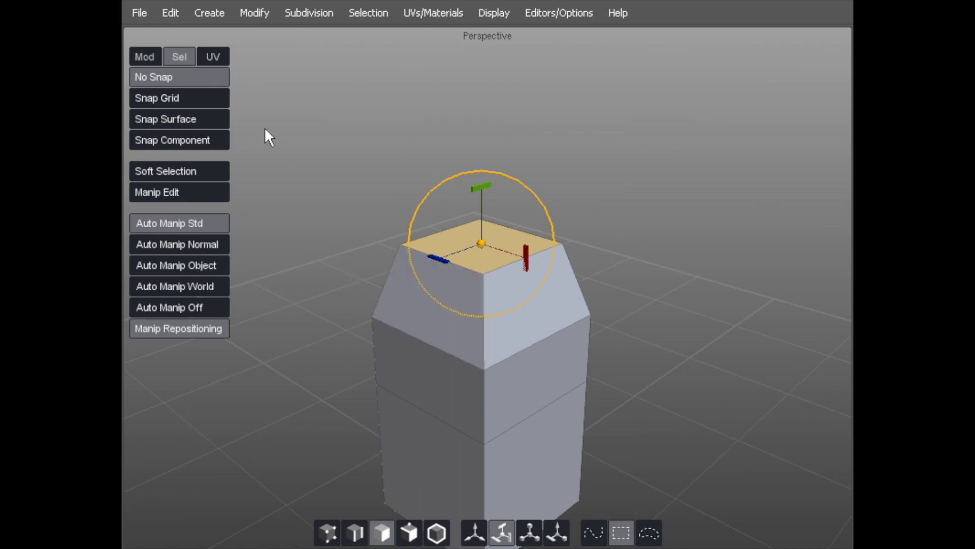
# Extrude the small top face and move it straight up to form a narrow neck
pyautogui.press('z')
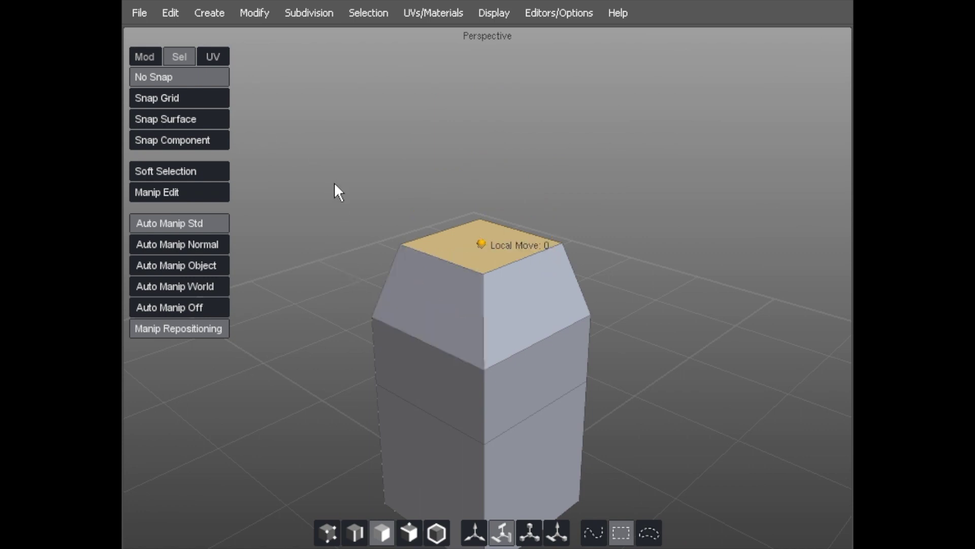
pyautogui.moveTo(333, 186); pyautogui.dragTo(382, 187)
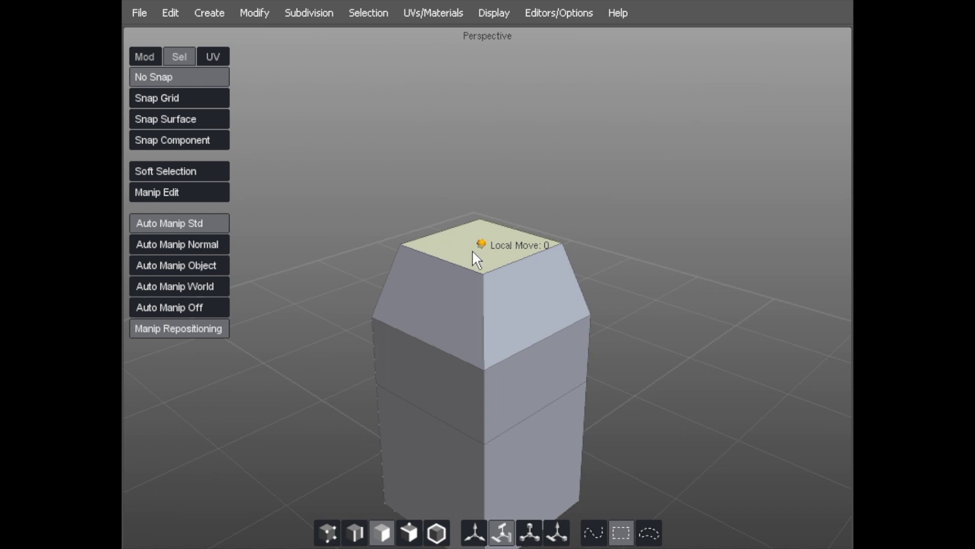
pyautogui.moveTo(484, 241); pyautogui.dragTo(522, 240)
pyautogui.press('w')
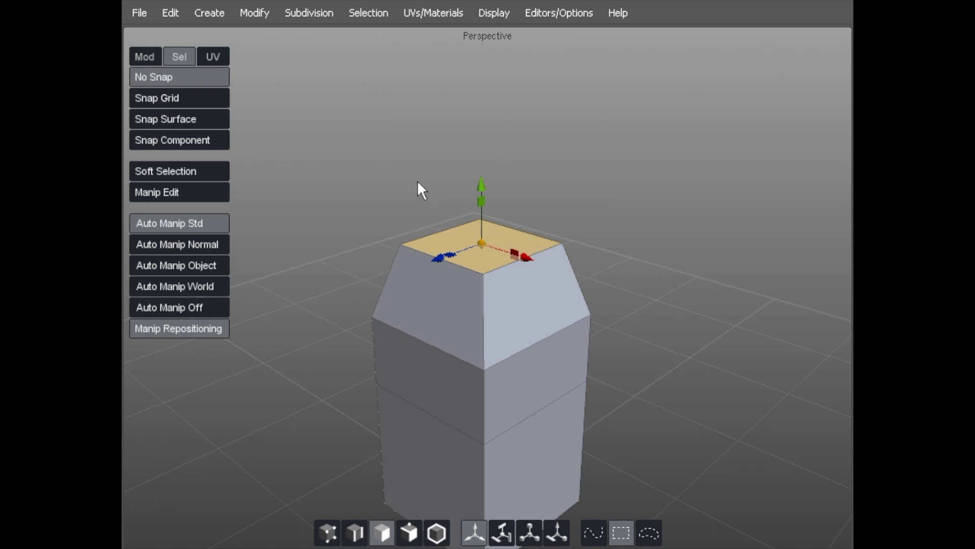
pyautogui.moveTo(478, 190); pyautogui.dragTo(396, 160)
# Extrude the neck's top face upward to add a block for the head
pyautogui.press('z')
pyautogui.moveTo(476, 178); pyautogui.dragTo(601, 177)
pyautogui.keyDown('alt'); pyautogui.moveTo(346, 196); pyautogui.dragTo(701, 190); pyautogui.keyUp('alt')
# Extrude one side face of the head block horizontally by about 0.69 as a spout, and pull its end back slightly
pyautogui.click(530, 116)
pyautogui.keyDown('alt'); pyautogui.moveTo(529, 114); pyautogui.dragTo(469, 136); pyautogui.keyUp('alt')
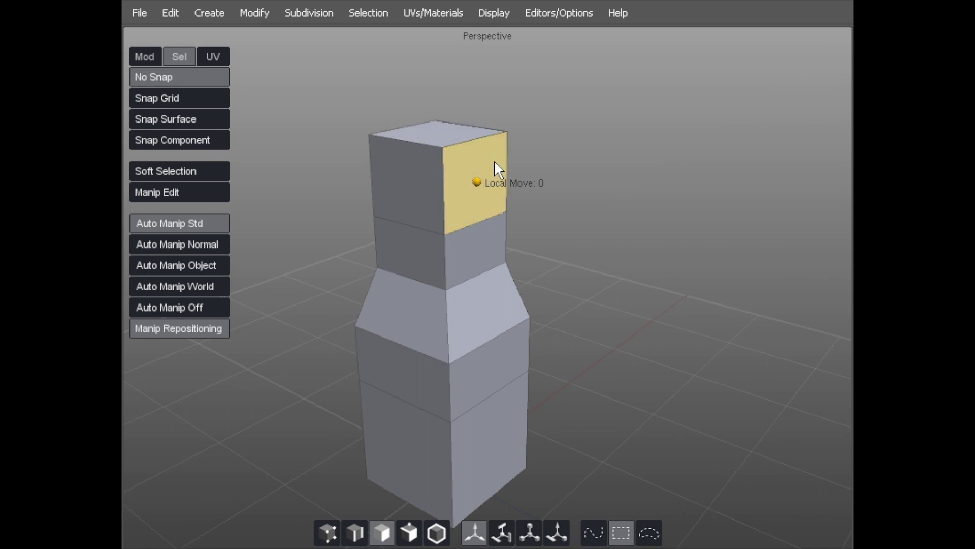
pyautogui.moveTo(480, 178); pyautogui.dragTo(574, 192)
pyautogui.keyDown('alt'); pyautogui.moveTo(639, 189); pyautogui.dragTo(488, 190); pyautogui.keyUp('alt')
pyautogui.moveTo(489, 192); pyautogui.dragTo(408, 180, button='middle')
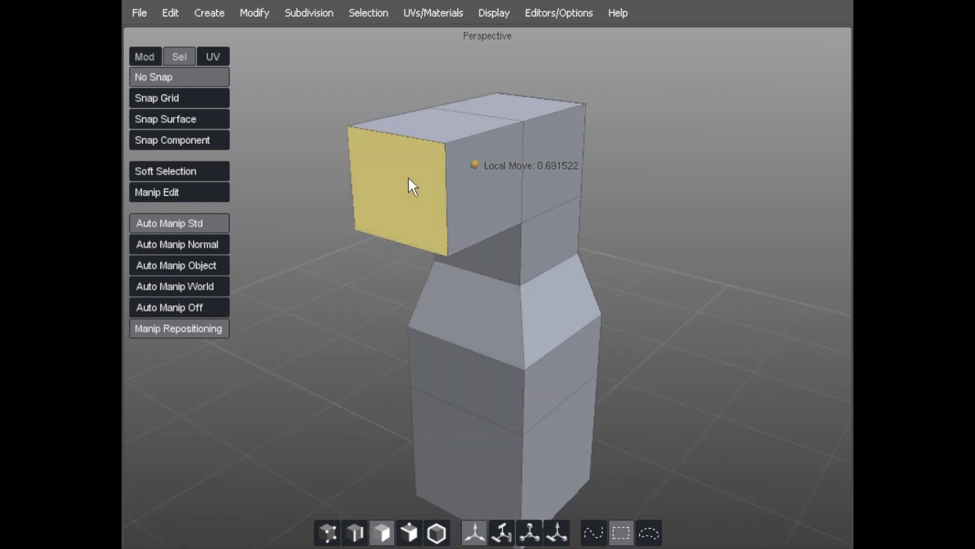
pyautogui.press('w')
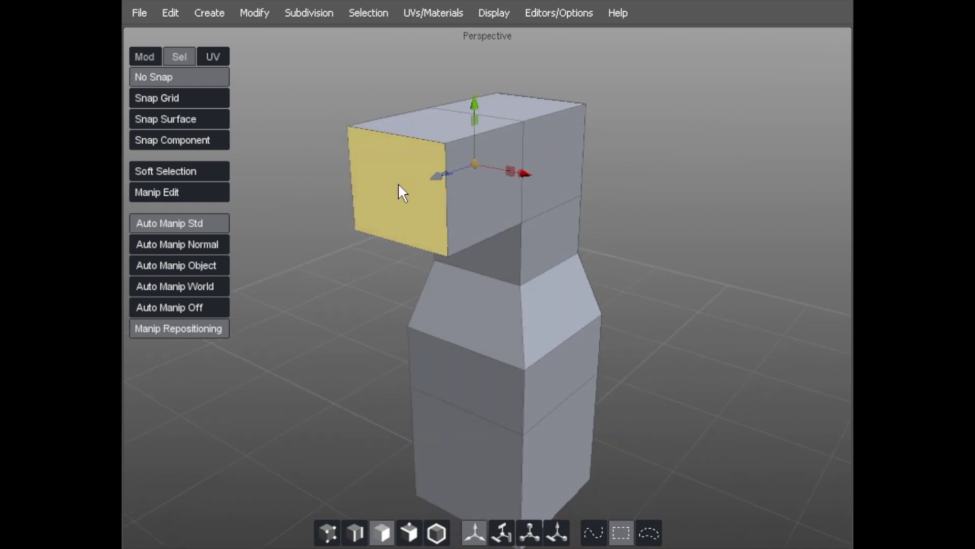
pyautogui.moveTo(450, 174); pyautogui.dragTo(449, 174)
# Inset the spout's end face with a scaled extrusion, and extrude the inset face inward to hollow out the spout
pyautogui.press('z')
pyautogui.press('r')
pyautogui.moveTo(407, 182); pyautogui.dragTo(366, 181)
pyautogui.press('w')
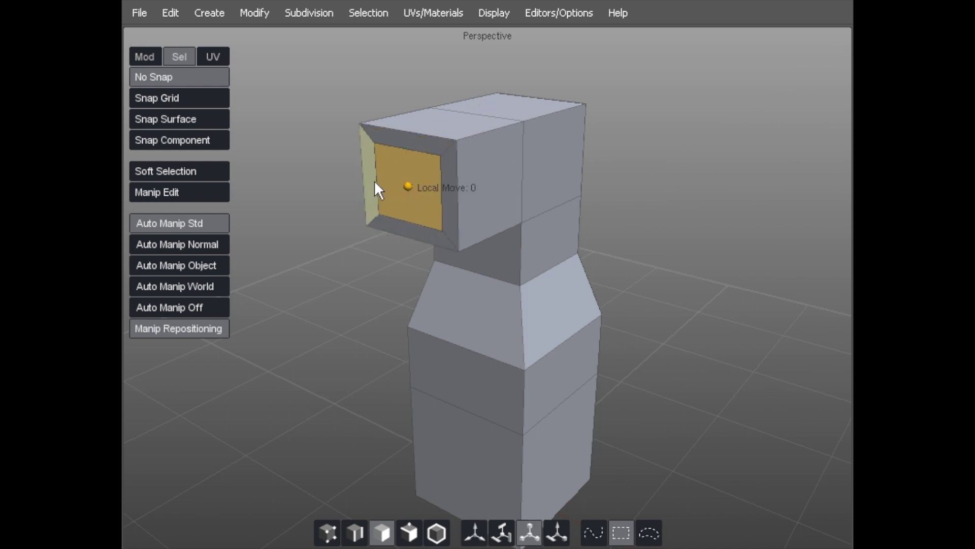
pyautogui.moveTo(370, 196); pyautogui.dragTo(432, 193)
pyautogui.click(432, 194)
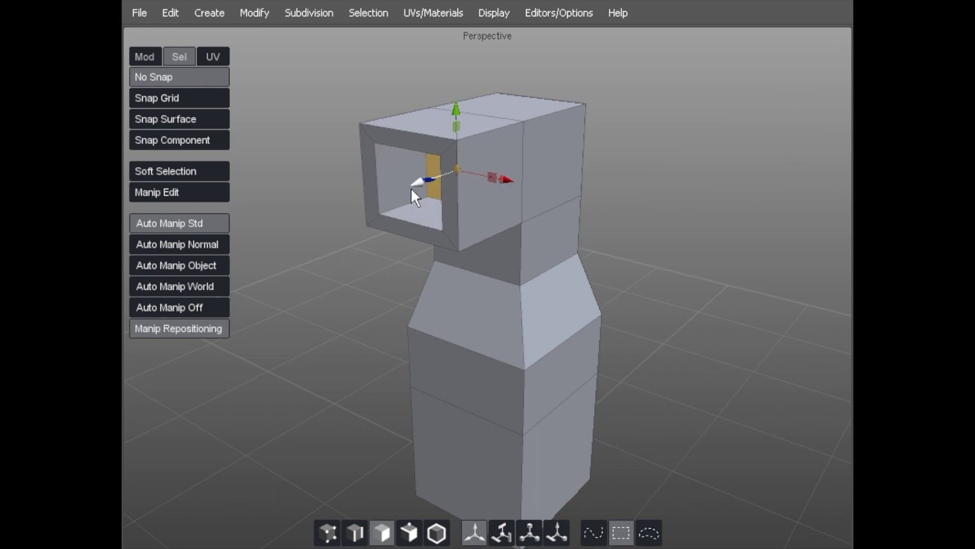
pyautogui.click(292, 147)
# Subdivide the model to check its smoothed shape, and return it to the unsubdivided mesh
pyautogui.keyDown('alt'); pyautogui.moveTo(292, 146); pyautogui.dragTo(386, 109); pyautogui.keyUp('alt')
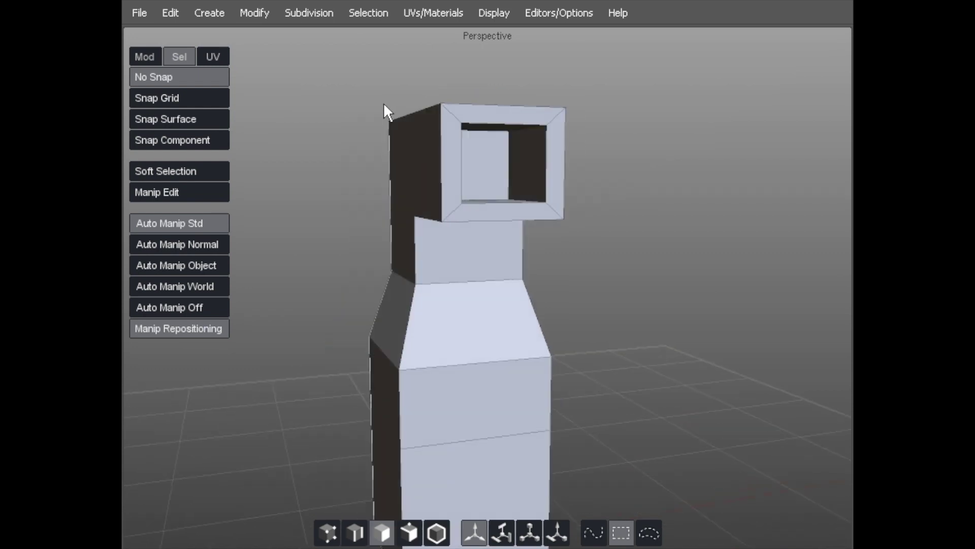
pyautogui.press('c')
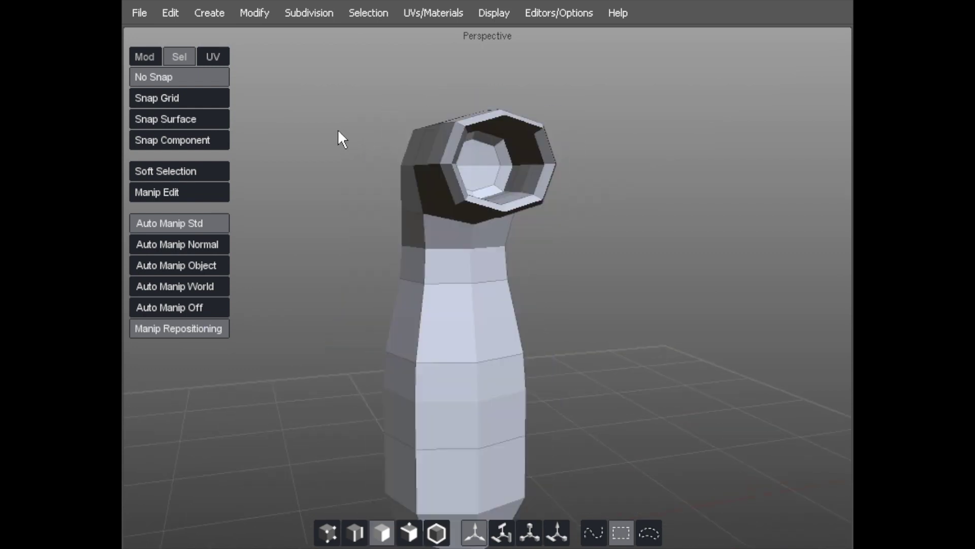
pyautogui.keyDown('alt'); pyautogui.moveTo(359, 110); pyautogui.dragTo(439, 120); pyautogui.keyUp('alt')
pyautogui.press('c')
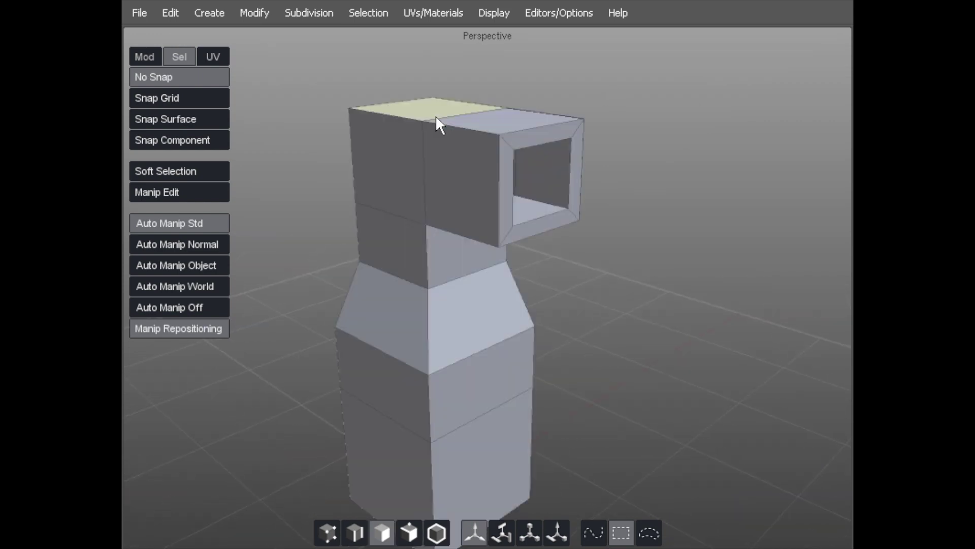
pyautogui.keyDown('alt'); pyautogui.moveTo(477, 121); pyautogui.dragTo(489, 124, button='middle'); pyautogui.keyUp('alt')
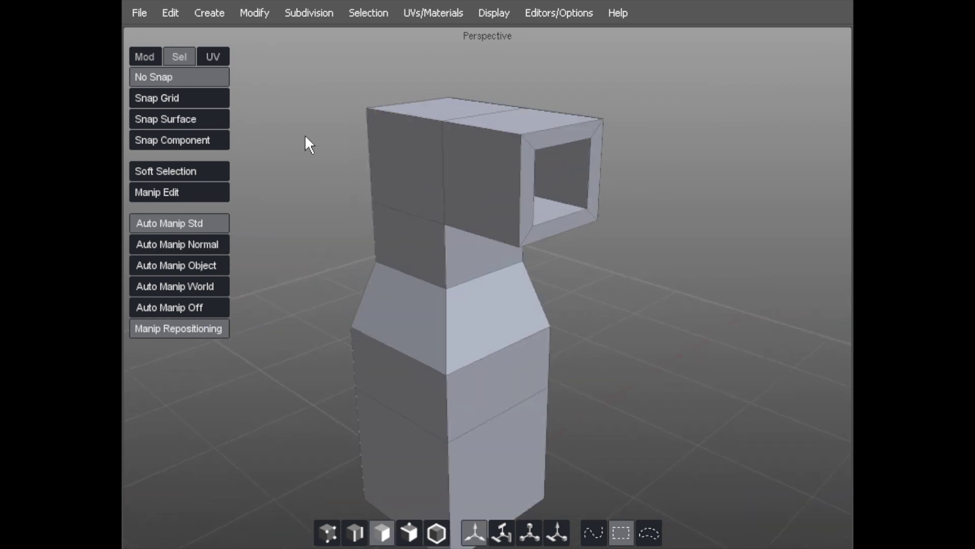
pyautogui.keyDown('alt'); pyautogui.moveTo(394, 142); pyautogui.dragTo(261, 108); pyautogui.keyUp('alt')
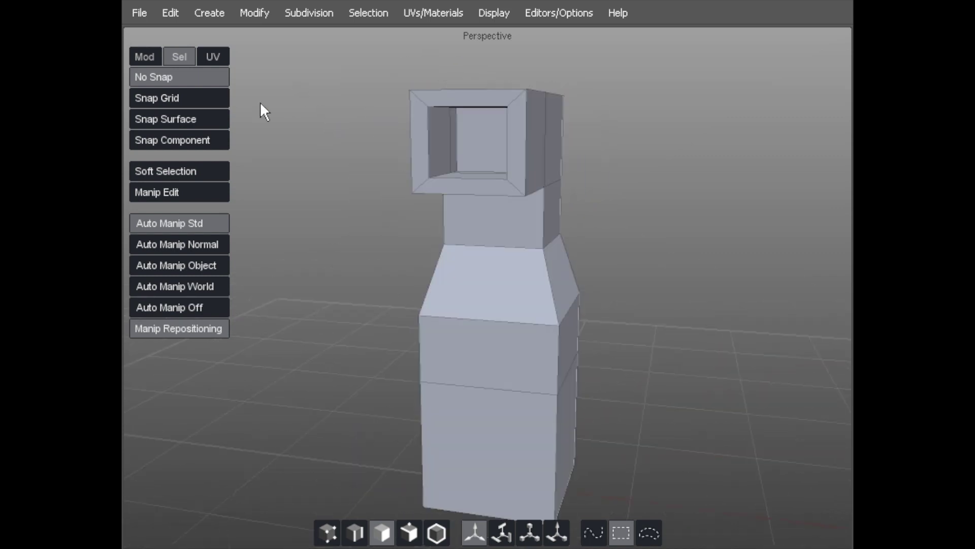
pyautogui.moveTo(592, 145)
pyautogui.keyDown('alt'); pyautogui.mouseDown()
pyautogui.moveTo(646, 187)
pyautogui.moveTo(642, 148)
pyautogui.moveTo(604, 144)
pyautogui.moveTo(576, 157)
pyautogui.moveTo(597, 148)
pyautogui.mouseUp(); pyautogui.keyUp('alt')
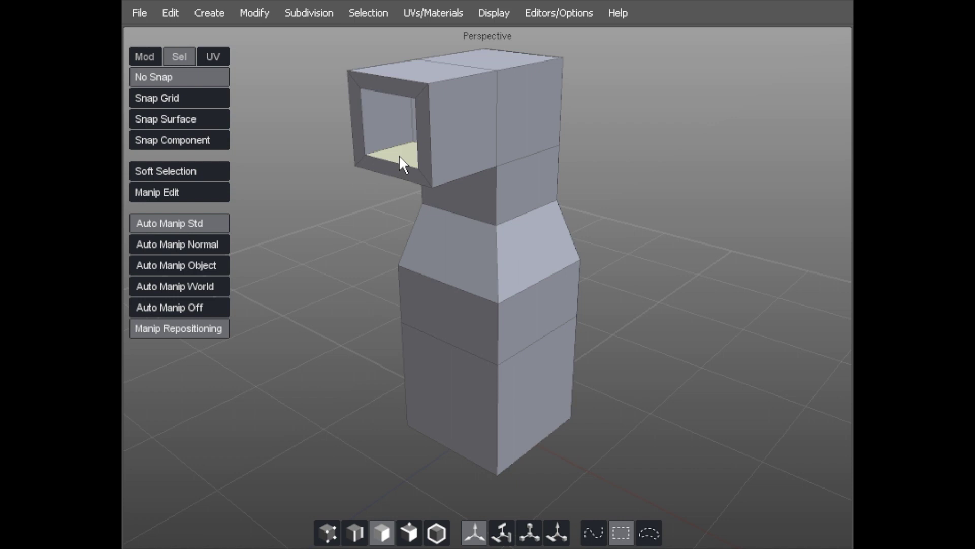
# Select the outer faces around the spout one after another, and clear the selection
pyautogui.keyDown('alt'); pyautogui.moveTo(371, 160); pyautogui.dragTo(545, 175); pyautogui.keyUp('alt')
pyautogui.click(463, 137)
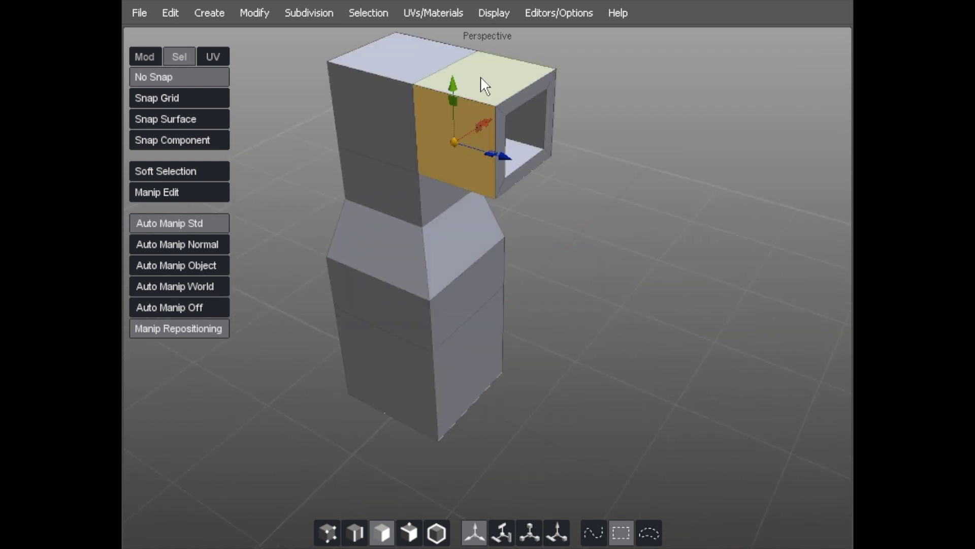
pyautogui.keyDown('alt'); pyautogui.moveTo(618, 124); pyautogui.dragTo(523, 117); pyautogui.keyUp('alt')
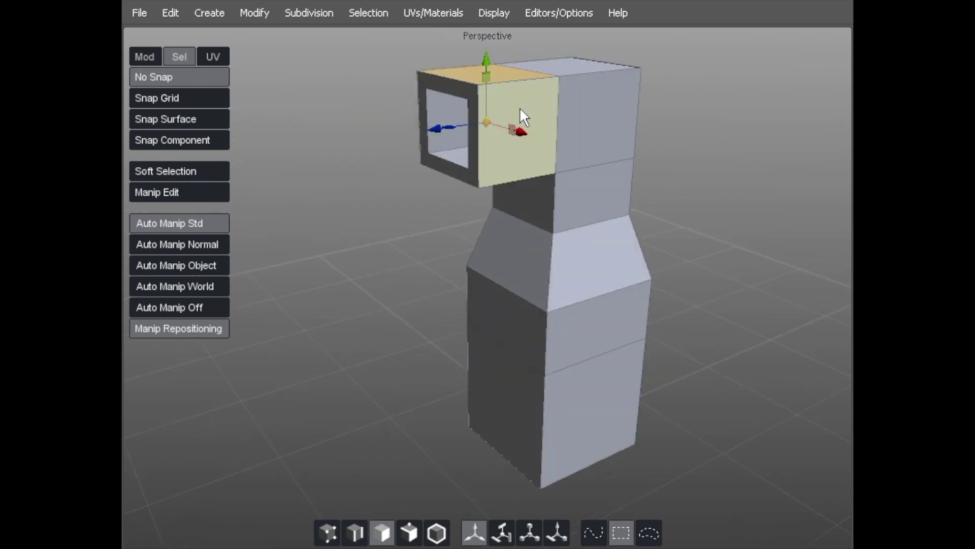
pyautogui.keyDown('alt'); pyautogui.moveTo(484, 172); pyautogui.dragTo(583, 206); pyautogui.keyUp('alt')
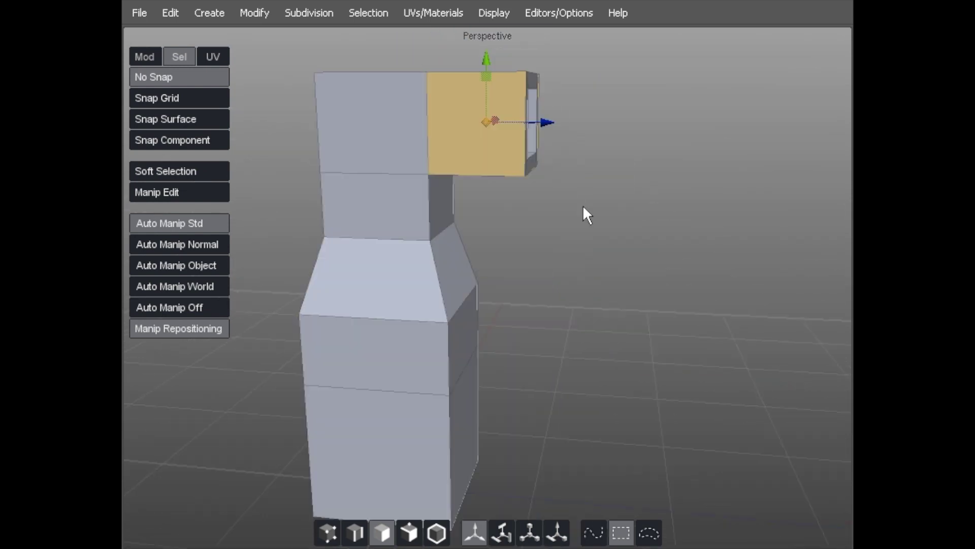
pyautogui.keyDown('alt'); pyautogui.moveTo(577, 157); pyautogui.dragTo(533, 108); pyautogui.keyUp('alt')
pyautogui.keyDown('alt'); pyautogui.moveTo(509, 148); pyautogui.dragTo(502, 241, button='middle'); pyautogui.keyUp('alt')
pyautogui.keyDown('alt'); pyautogui.moveTo(511, 181); pyautogui.dragTo(556, 166, button='right'); pyautogui.keyUp('alt')
pyautogui.keyDown('alt'); pyautogui.moveTo(556, 166); pyautogui.dragTo(576, 181); pyautogui.keyUp('alt')
pyautogui.click(667, 306)
# Select the spout's side and top faces again and add the underside and opposite side to the selection
pyautogui.keyDown('alt'); pyautogui.moveTo(385, 220); pyautogui.dragTo(440, 224); pyautogui.keyUp('alt')
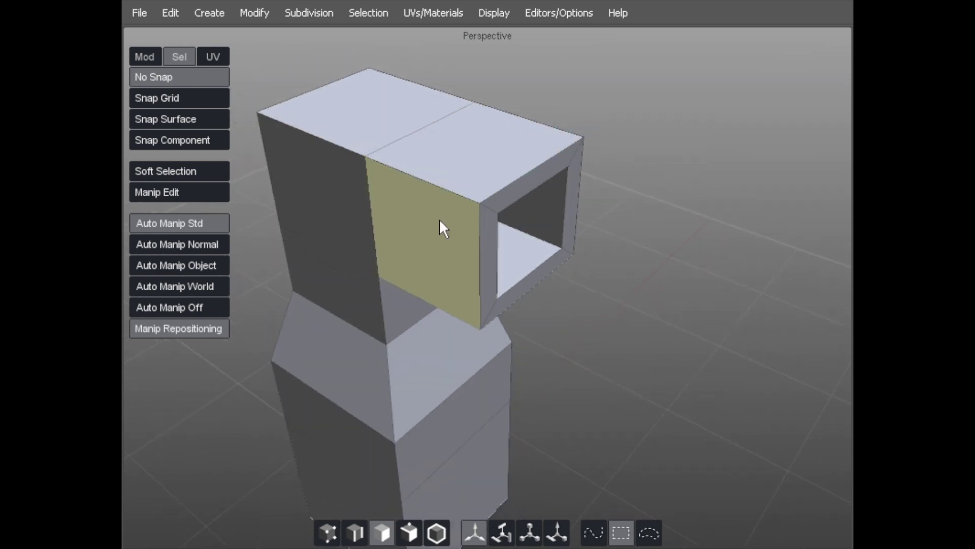
pyautogui.click(440, 223)
pyautogui.keyDown('shift'); pyautogui.click(438, 158); pyautogui.keyUp('shift')
pyautogui.keyDown('alt'); pyautogui.moveTo(655, 284); pyautogui.dragTo(518, 197); pyautogui.keyUp('alt')
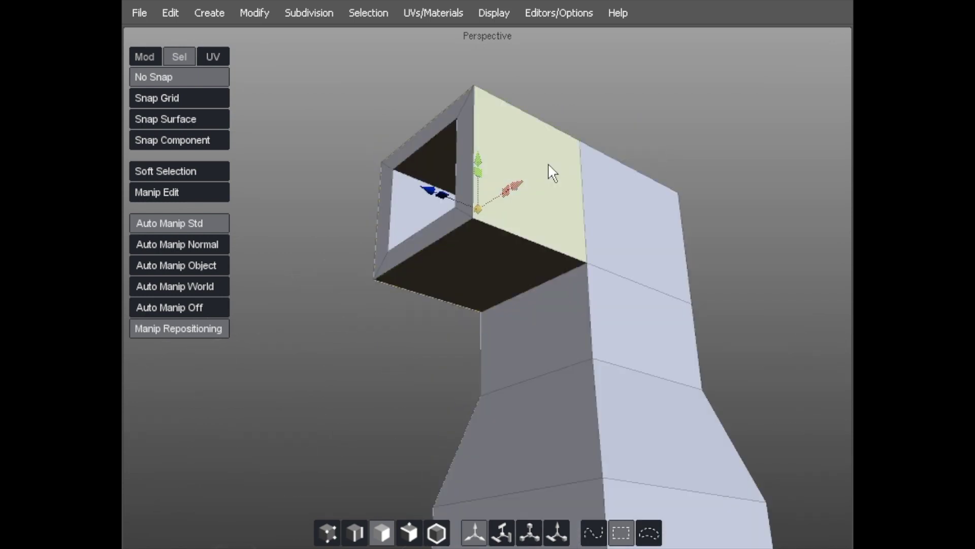
pyautogui.keyDown('alt'); pyautogui.moveTo(491, 245); pyautogui.dragTo(598, 293); pyautogui.keyUp('alt')
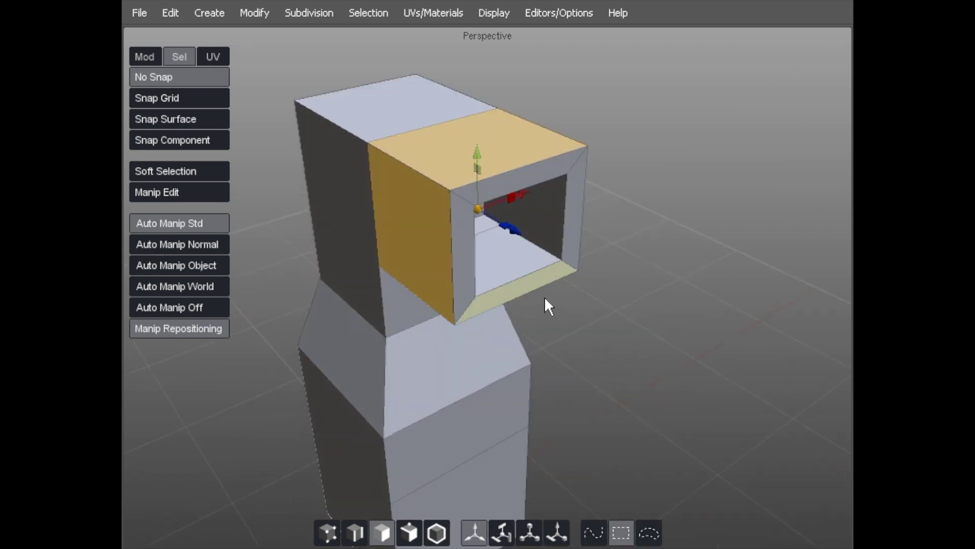
pyautogui.keyDown('alt'); pyautogui.moveTo(635, 325); pyautogui.dragTo(502, 201); pyautogui.keyUp('alt')
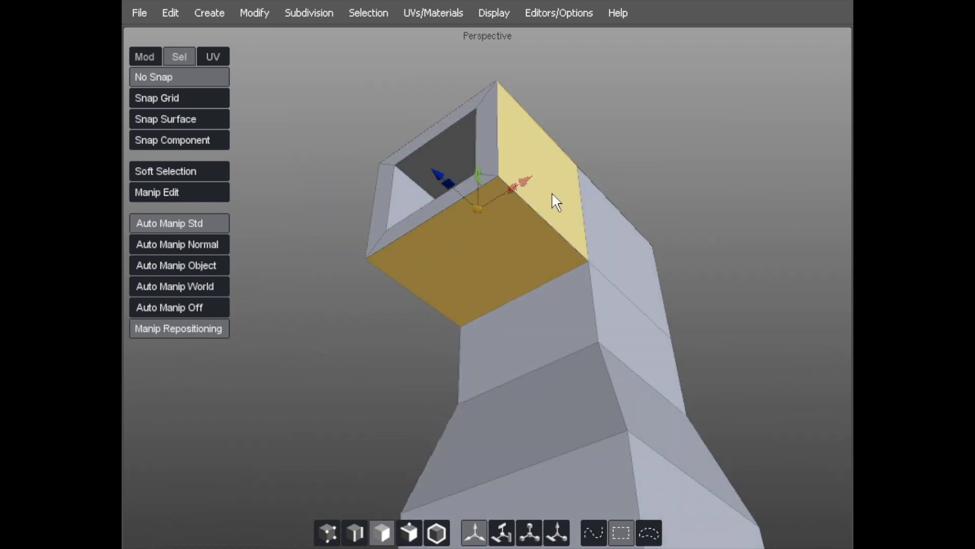
pyautogui.keyDown('alt'); pyautogui.moveTo(429, 283); pyautogui.dragTo(537, 157); pyautogui.keyUp('alt')
# Select the two stacked faces on the body's side and extend the selection to the face loop running up the bottle
pyautogui.keyDown('alt'); pyautogui.moveTo(410, 142); pyautogui.dragTo(541, 124); pyautogui.keyUp('alt')
pyautogui.keyDown('alt'); pyautogui.moveTo(542, 142); pyautogui.dragTo(529, 246, button='right'); pyautogui.keyUp('alt')
pyautogui.moveTo(624, 408); pyautogui.dragTo(585, 404)
pyautogui.click(460, 391)
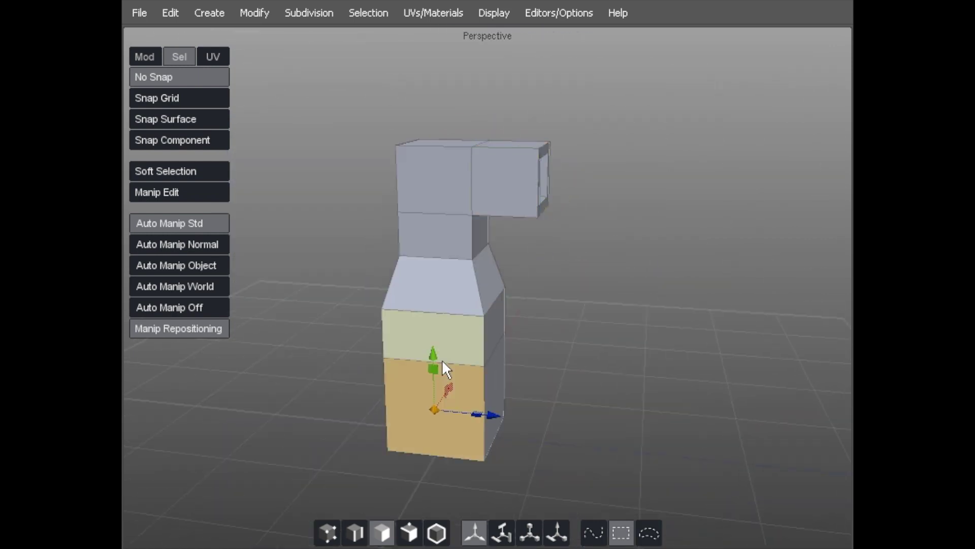
pyautogui.keyDown('shift'); pyautogui.click(449, 333); pyautogui.keyUp('shift')
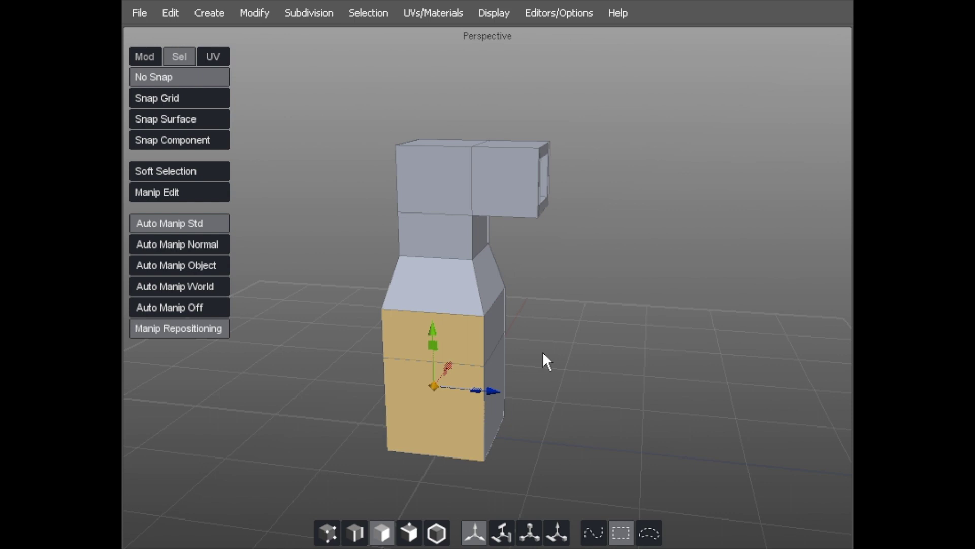
pyautogui.press('l')
pyautogui.keyDown('alt'); pyautogui.moveTo(542, 371); pyautogui.dragTo(425, 313); pyautogui.keyUp('alt')
pyautogui.keyDown('alt'); pyautogui.moveTo(578, 288); pyautogui.dragTo(342, 311); pyautogui.keyUp('alt')
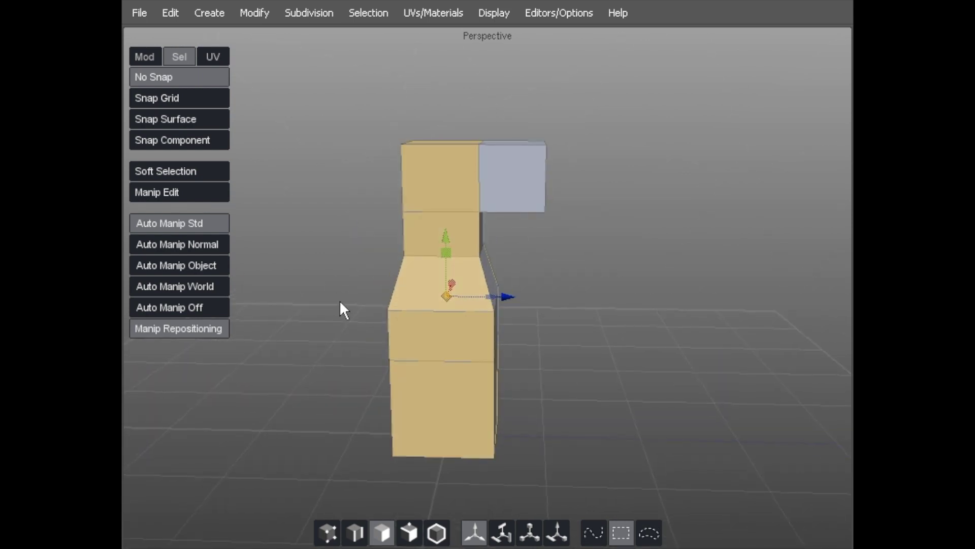
# Insert a vertical edge loop through the middle of the bottle's side faces and a horizontal one around the lowest body section
pyautogui.press('s')
pyautogui.keyDown('alt'); pyautogui.moveTo(330, 292); pyautogui.dragTo(431, 251); pyautogui.keyUp('alt')
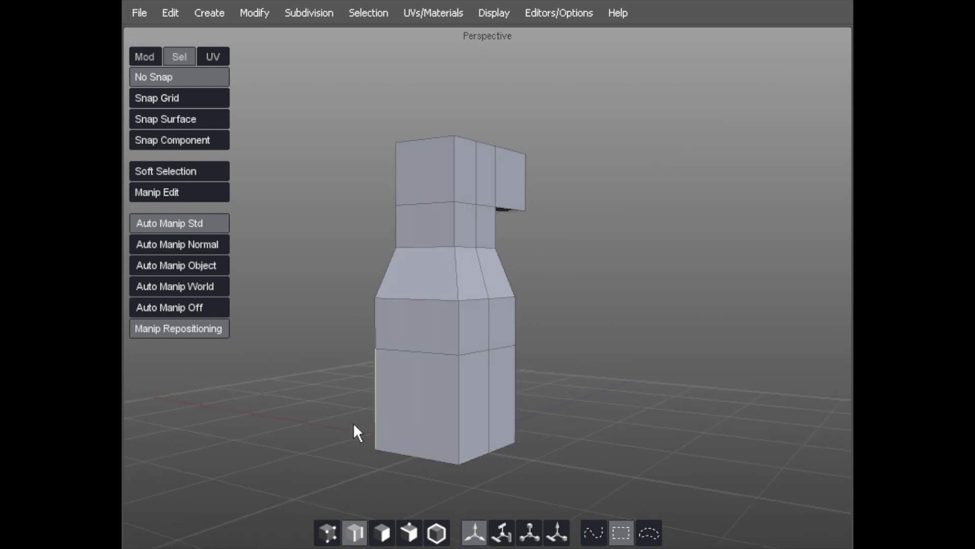
pyautogui.keyDown('alt'); pyautogui.moveTo(352, 371); pyautogui.dragTo(328, 302, button='middle'); pyautogui.keyUp('alt')
pyautogui.keyDown('alt'); pyautogui.moveTo(328, 302); pyautogui.dragTo(359, 297, button='right'); pyautogui.keyUp('alt')
pyautogui.scroll(1, 355, 308)
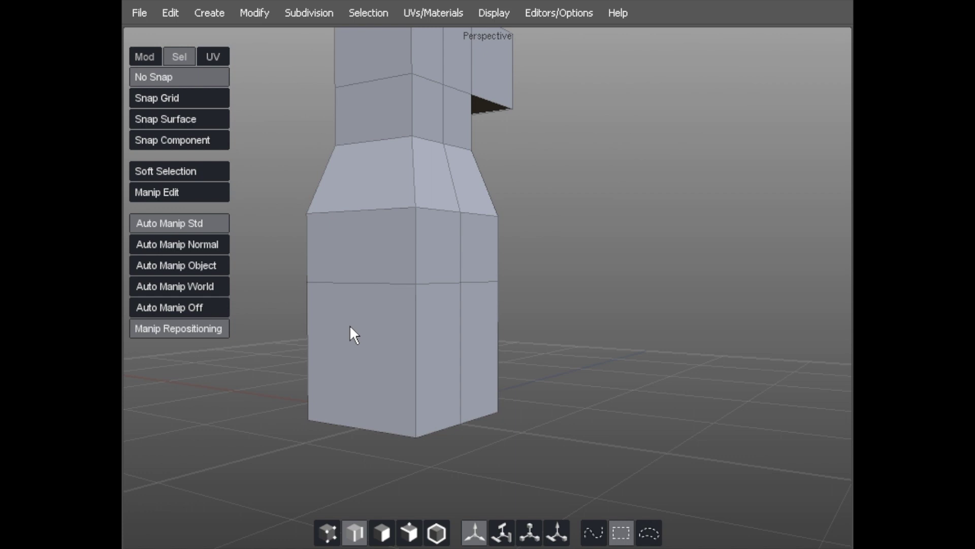
pyautogui.keyDown('alt'); pyautogui.moveTo(412, 345); pyautogui.dragTo(480, 329, button='middle'); pyautogui.keyUp('alt')
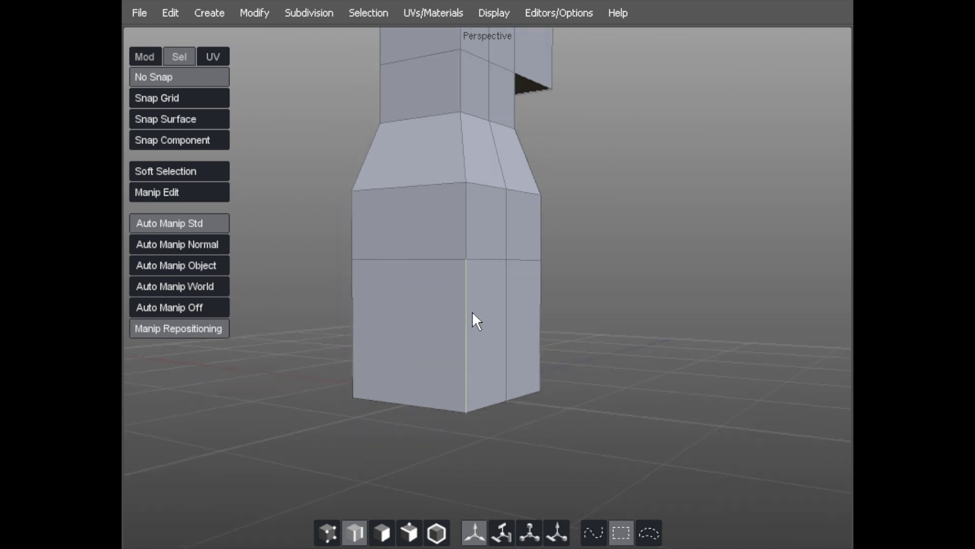
pyautogui.keyDown('alt'); pyautogui.moveTo(465, 309); pyautogui.dragTo(464, 313); pyautogui.keyUp('alt')
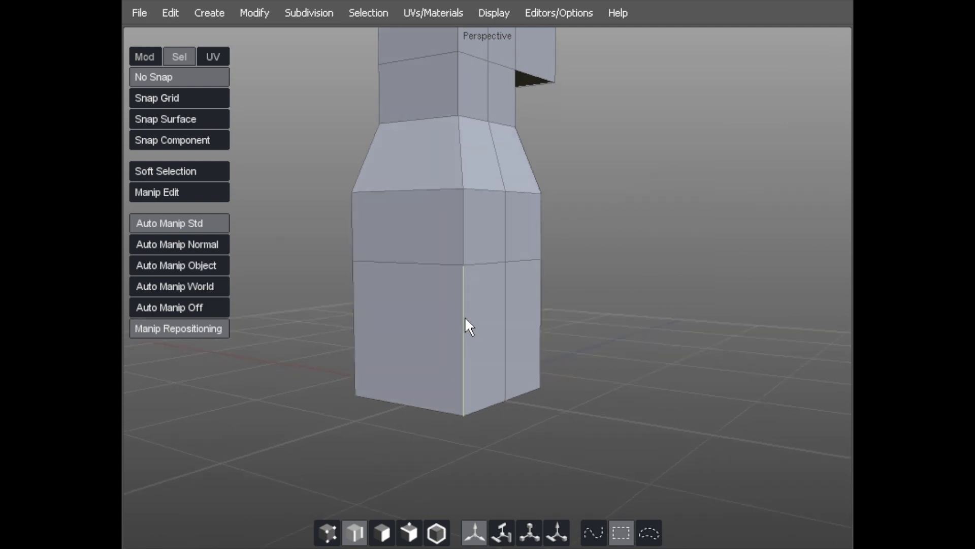
pyautogui.keyDown('alt'); pyautogui.moveTo(581, 359); pyautogui.dragTo(609, 336); pyautogui.keyUp('alt')
pyautogui.keyDown('alt'); pyautogui.moveTo(424, 327); pyautogui.dragTo(351, 324); pyautogui.keyUp('alt')
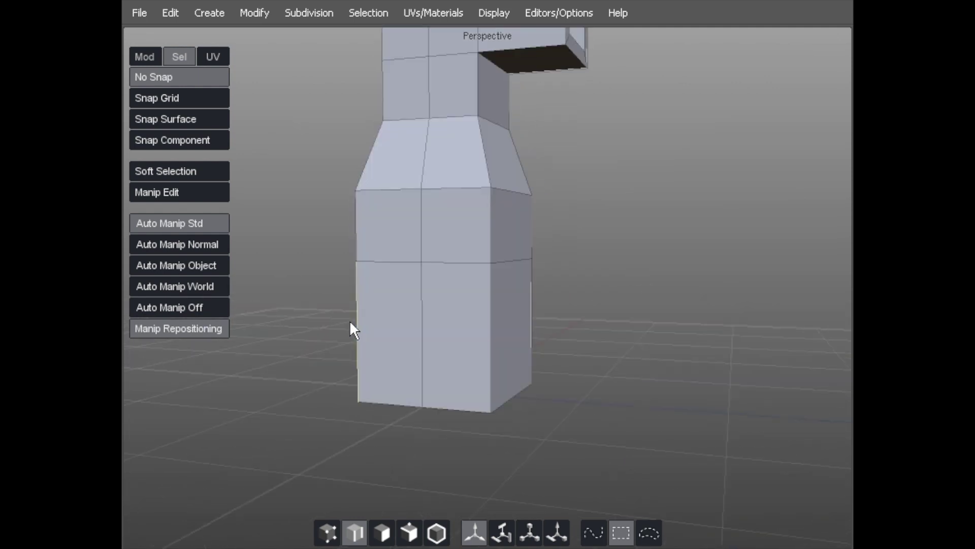
pyautogui.click(420, 315)
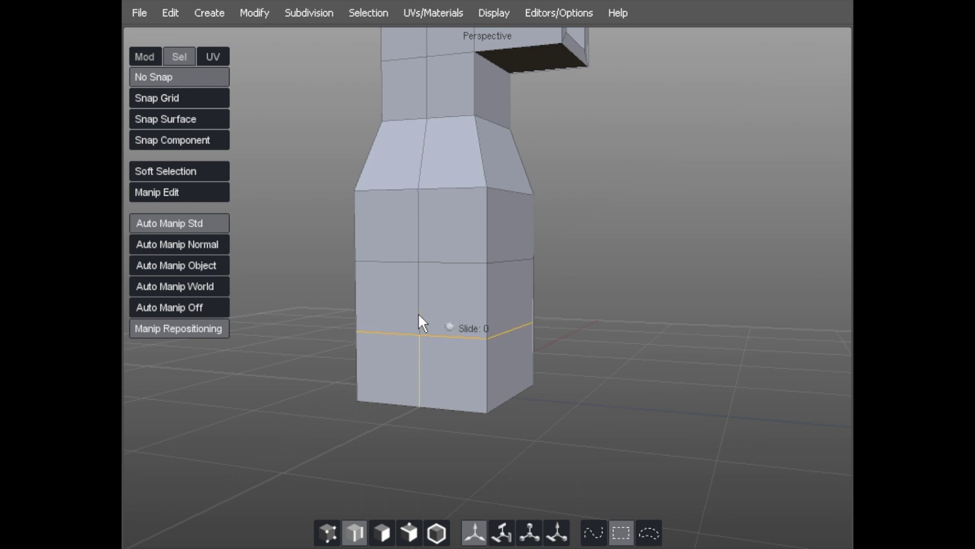
# Insert a lengthwise edge loop along the middle of the top that divides the bottle and spout into two halves
pyautogui.keyDown('alt'); pyautogui.moveTo(424, 299); pyautogui.dragTo(363, 301); pyautogui.keyUp('alt')
pyautogui.keyDown('alt'); pyautogui.moveTo(616, 344); pyautogui.dragTo(438, 253); pyautogui.keyUp('alt')
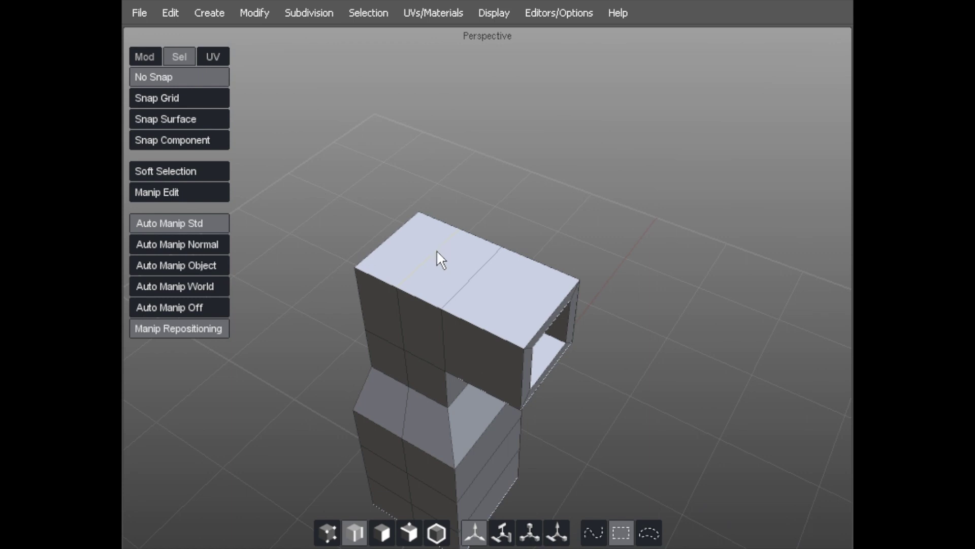
pyautogui.keyDown('alt'); pyautogui.moveTo(559, 333); pyautogui.dragTo(451, 146); pyautogui.keyUp('alt')
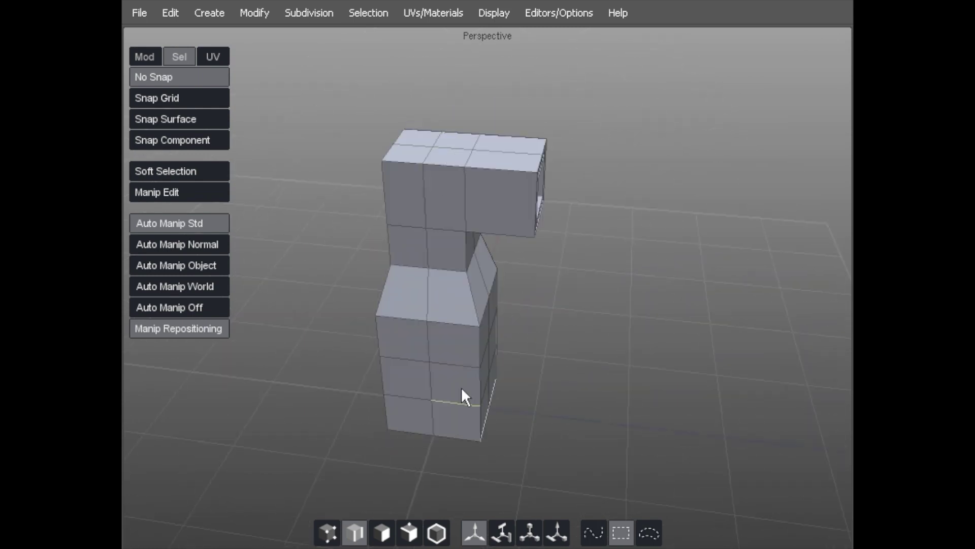
# Select a face on top of the head and one at the body's base, and extend the selection to their vertical face loop
pyautogui.press('d')
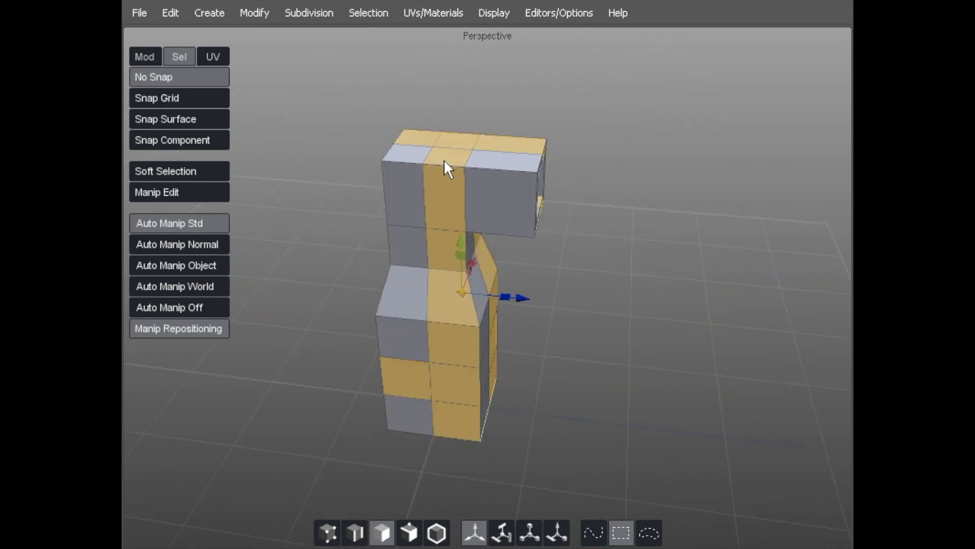
pyautogui.click(447, 143)
pyautogui.keyDown('alt'); pyautogui.moveTo(411, 241); pyautogui.dragTo(444, 284); pyautogui.keyUp('alt')
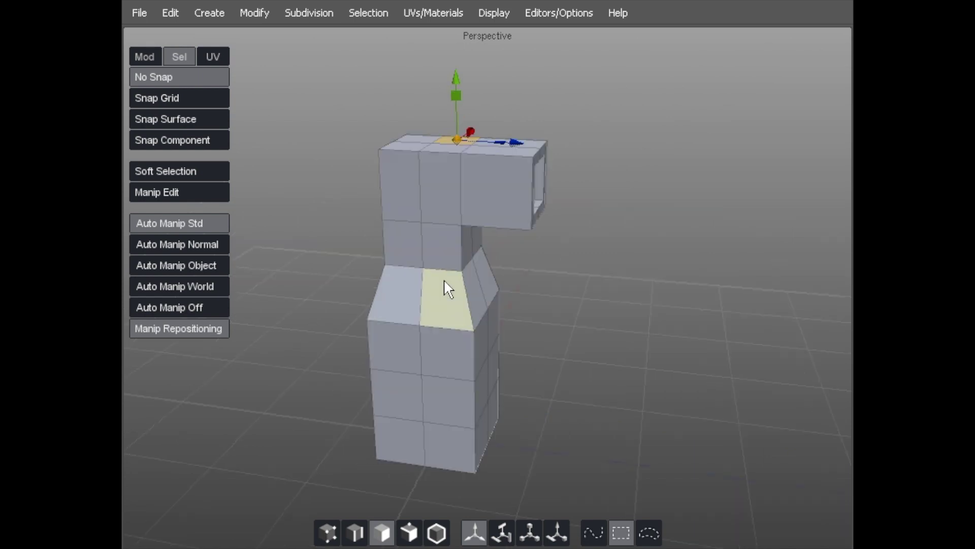
pyautogui.keyDown('shift'); pyautogui.click(444, 446); pyautogui.keyUp('shift')
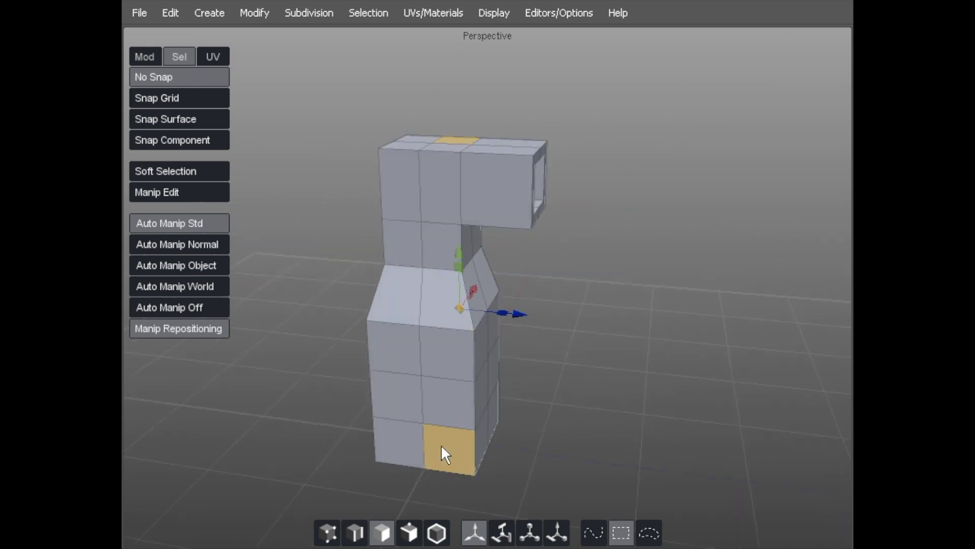
pyautogui.keyDown('alt'); pyautogui.moveTo(341, 328); pyautogui.dragTo(330, 345); pyautogui.keyUp('alt')
pyautogui.press('l')
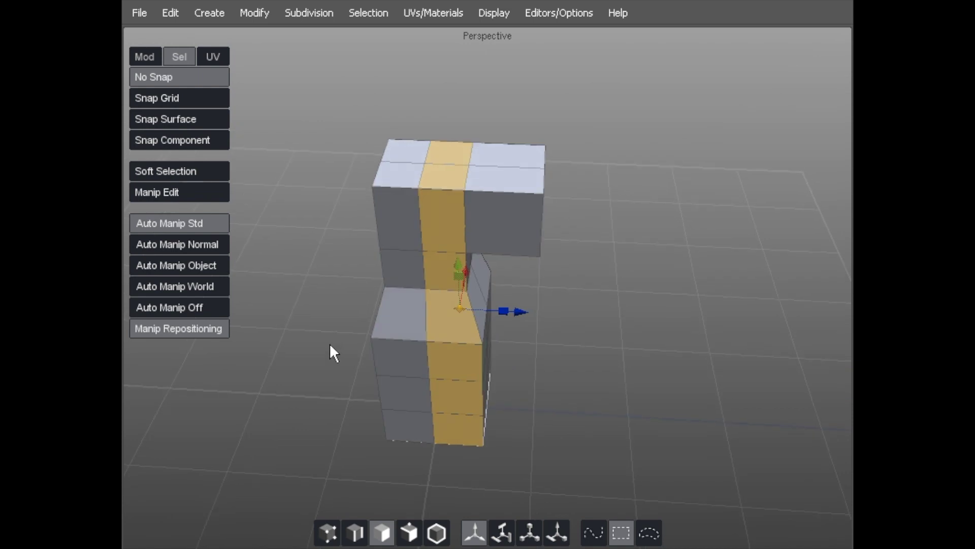
# Try an extra vertical edge loop beside the middle one on the spout side, and select and deselect the whole object
pyautogui.press('s')
pyautogui.keyDown('alt'); pyautogui.moveTo(381, 246); pyautogui.dragTo(640, 279); pyautogui.keyUp('alt')
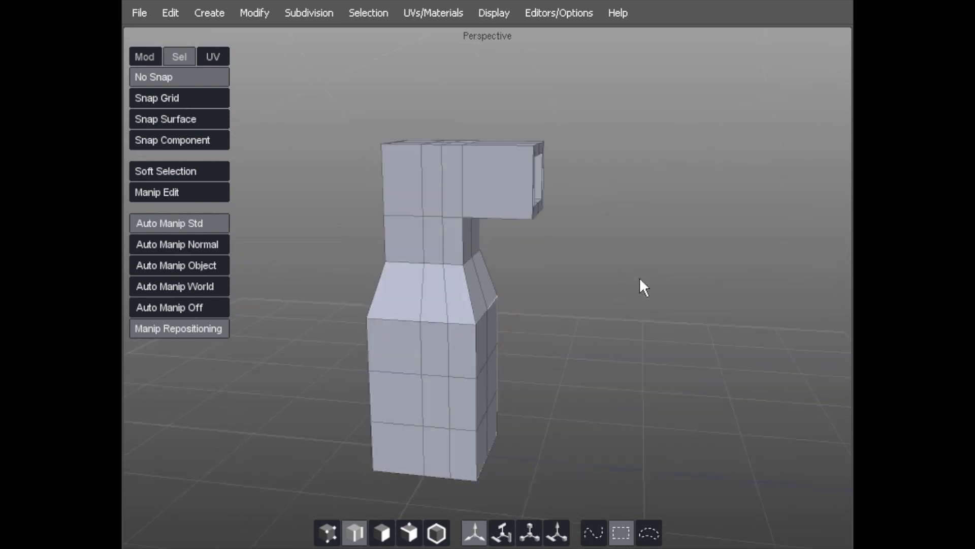
pyautogui.click(499, 306)
pyautogui.press('f')
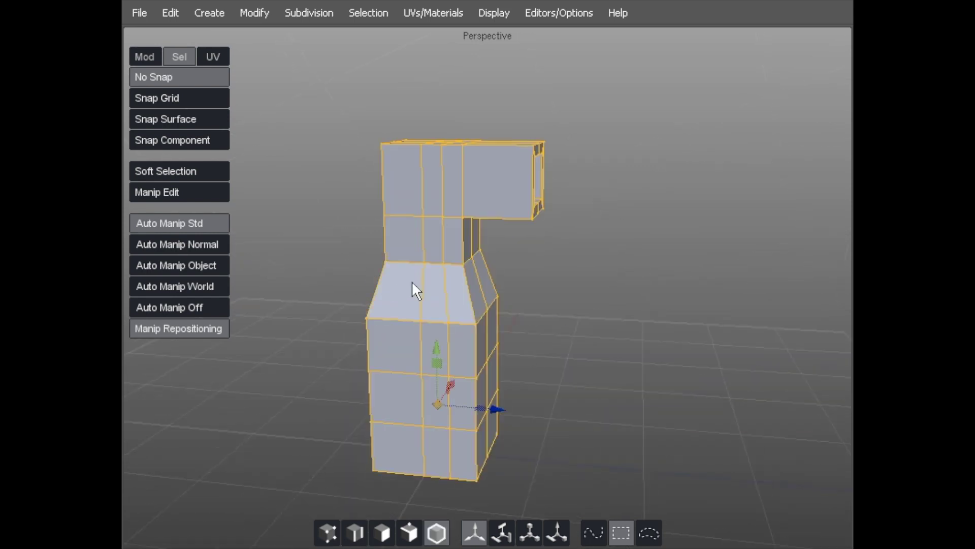
pyautogui.click(310, 226)
# Subdivide the model to examine the rounding of the spout's opening, and return it to the unsubdivided mesh
pyautogui.keyDown('alt'); pyautogui.moveTo(310, 222); pyautogui.dragTo(367, 236); pyautogui.keyUp('alt')
pyautogui.keyDown('alt'); pyautogui.moveTo(368, 236); pyautogui.dragTo(420, 229, button='right'); pyautogui.keyUp('alt')
pyautogui.keyDown('alt'); pyautogui.moveTo(420, 228); pyautogui.dragTo(395, 200); pyautogui.keyUp('alt')
pyautogui.keyDown('alt'); pyautogui.moveTo(439, 279); pyautogui.dragTo(434, 240); pyautogui.keyUp('alt')
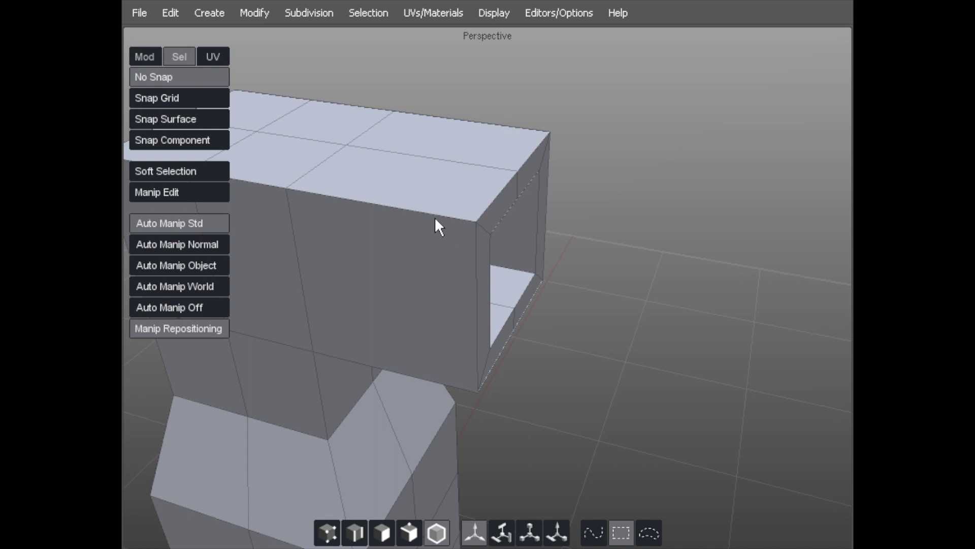
pyautogui.press('Tab')
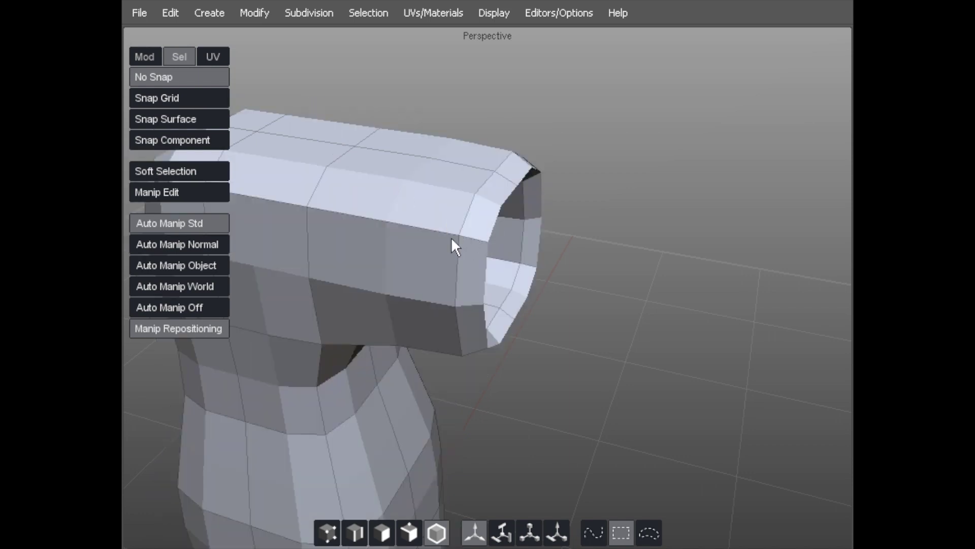
pyautogui.keyDown('alt'); pyautogui.moveTo(444, 242); pyautogui.dragTo(367, 127); pyautogui.keyUp('alt')
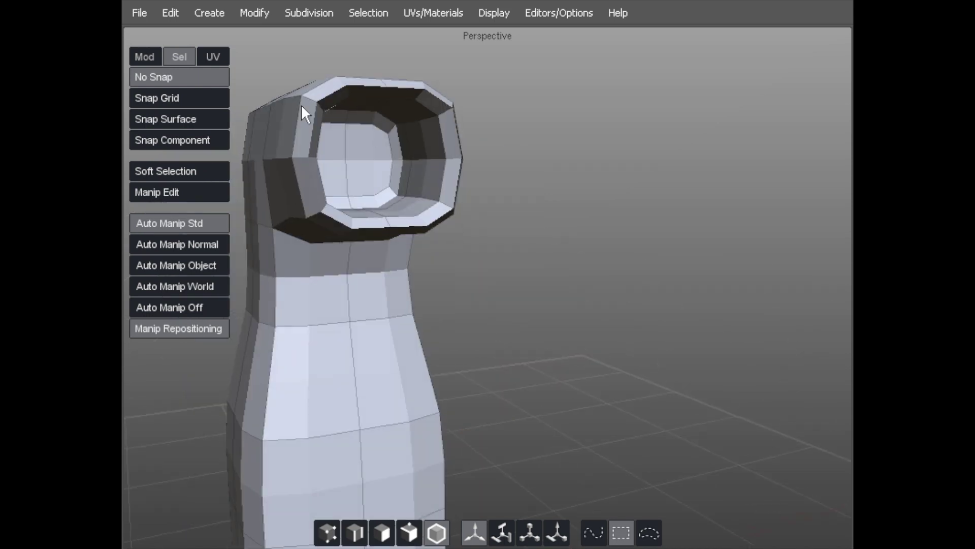
pyautogui.keyDown('alt'); pyautogui.moveTo(301, 105); pyautogui.dragTo(393, 185); pyautogui.keyUp('alt')
pyautogui.press('v')
# Insert an edge loop around the middle of the spout and a second one slid close to its open end
pyautogui.press('s')
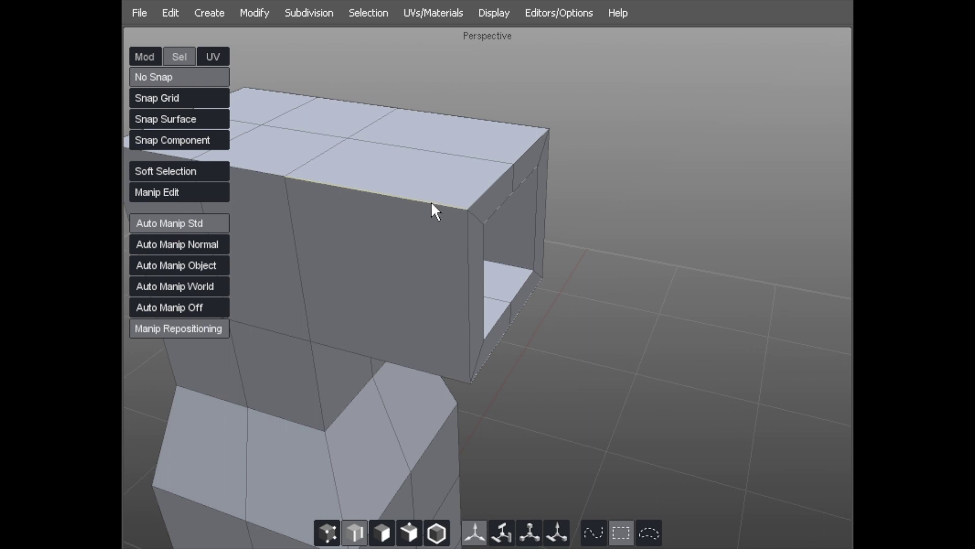
pyautogui.hotkey('shift', 'x')
pyautogui.press('l')
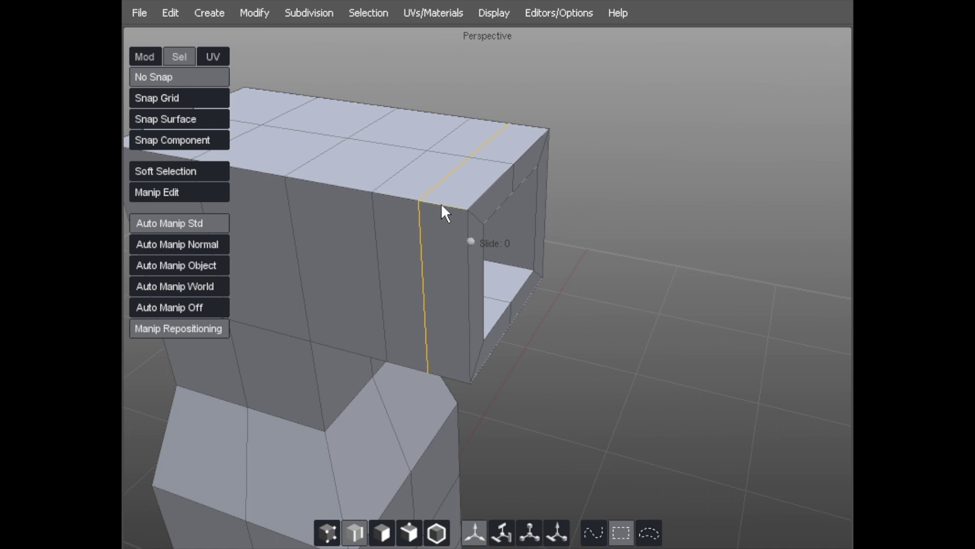
pyautogui.moveTo(441, 203); pyautogui.dragTo(407, 172)
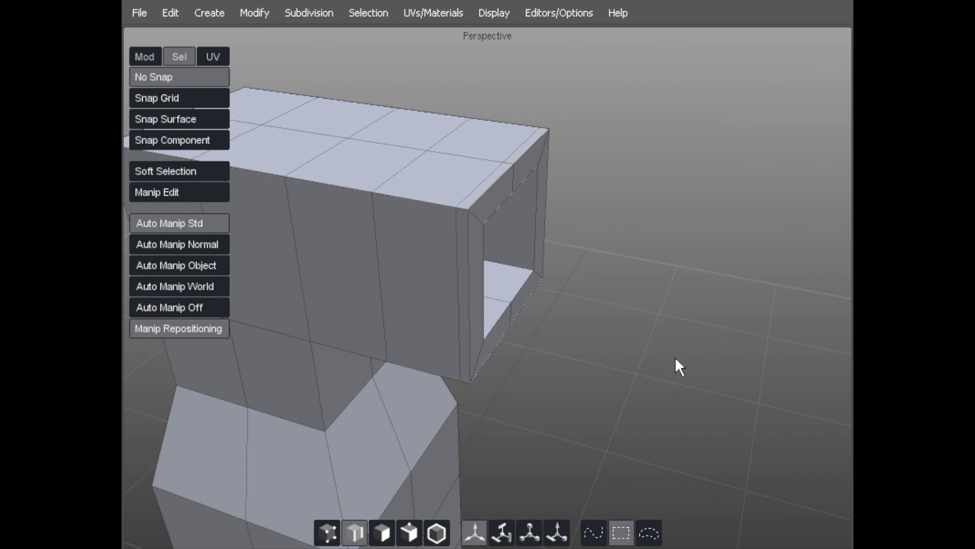
# Subdivide the model to check how the new loops sharpen the spout's rim, and remove the subdivision
pyautogui.press('c')
pyautogui.keyDown('alt'); pyautogui.moveTo(648, 343); pyautogui.dragTo(505, 279); pyautogui.keyUp('alt')
pyautogui.scroll(-2, 681, 306)
pyautogui.moveTo(577, 304); pyautogui.dragTo(680, 338, button='middle')
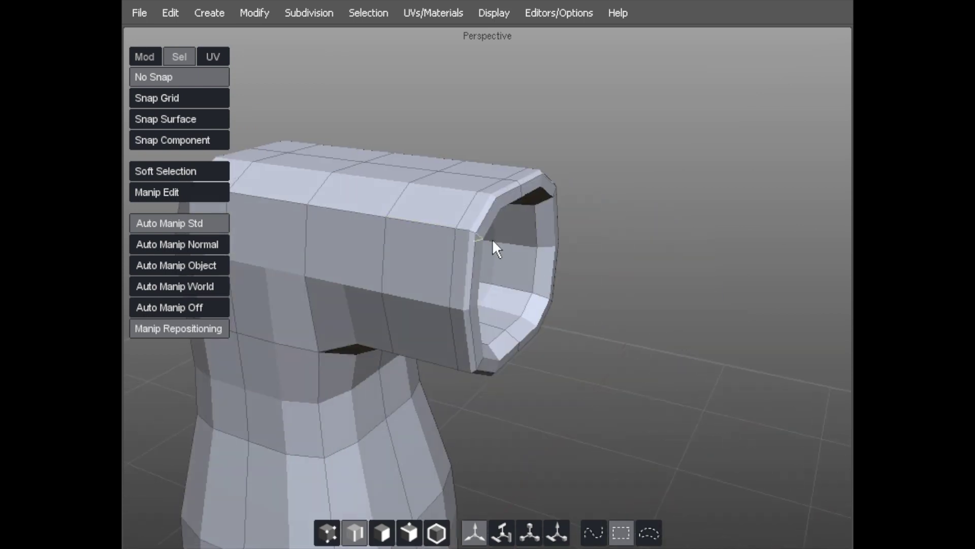
pyautogui.press('v')
# Select the ring of inner faces at the spout's mouth and insert an edge loop inside it close to the opening
pyautogui.keyDown('alt'); pyautogui.moveTo(507, 288); pyautogui.dragTo(477, 251); pyautogui.keyUp('alt')
pyautogui.moveTo(478, 251); pyautogui.dragTo(484, 230, button='middle')
pyautogui.press('d')
pyautogui.click(495, 181)
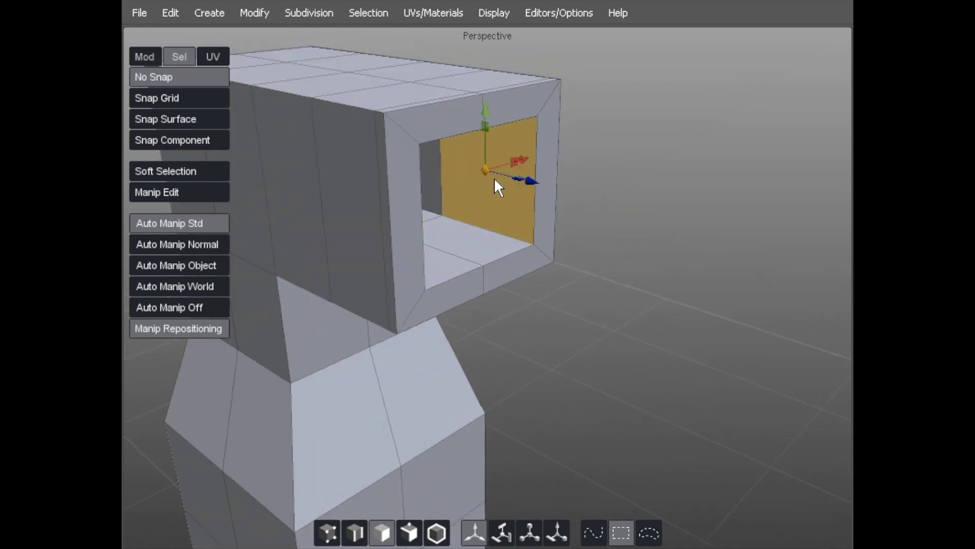
pyautogui.keyDown('shift'); pyautogui.click(476, 236); pyautogui.keyUp('shift')
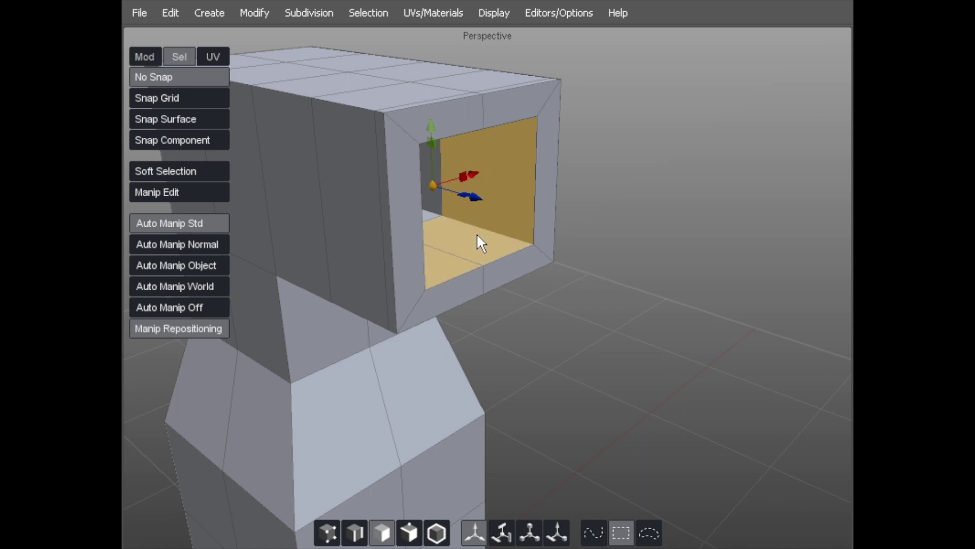
pyautogui.moveTo(618, 359); pyautogui.dragTo(600, 347, button='middle')
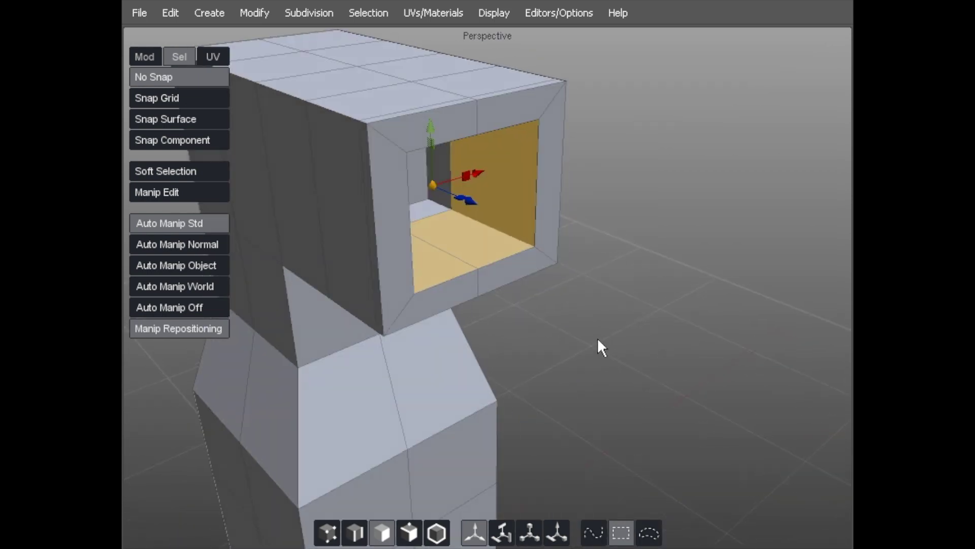
pyautogui.hotkey('shift', 'x')
pyautogui.moveTo(595, 337); pyautogui.dragTo(648, 302)
# Select the whole object, subdivide it to examine the smoothed spout rim, and return to the low-poly mesh
pyautogui.press('f')
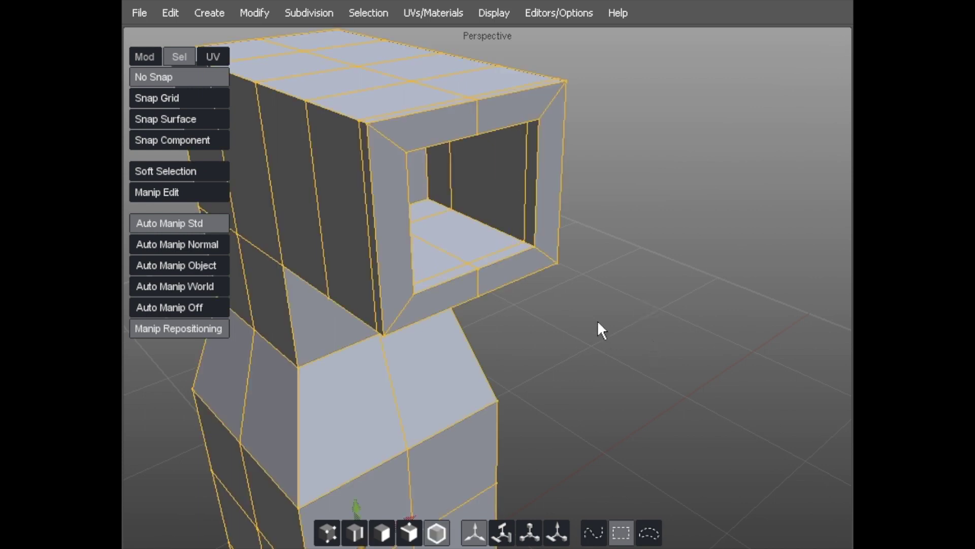
pyautogui.press('c')
pyautogui.keyDown('alt'); pyautogui.moveTo(599, 321); pyautogui.dragTo(515, 315); pyautogui.keyUp('alt')
pyautogui.moveTo(514, 313); pyautogui.dragTo(528, 203, button='middle')
pyautogui.moveTo(600, 346); pyautogui.dragTo(588, 366, button='middle')
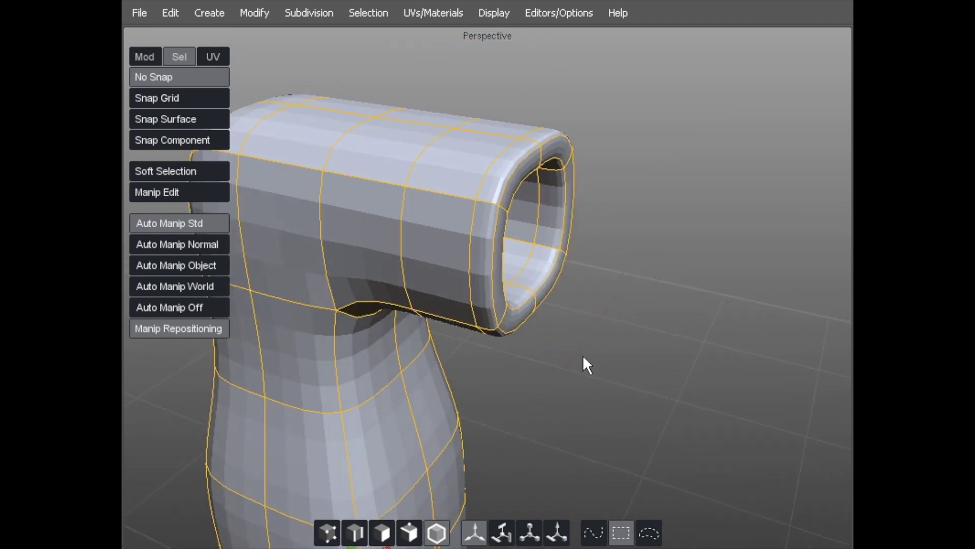
pyautogui.press('v')
pyautogui.press('v')
# Insert a horizontal edge loop halfway up the bottle's head and spout
pyautogui.moveTo(602, 373); pyautogui.dragTo(462, 271, button='middle')
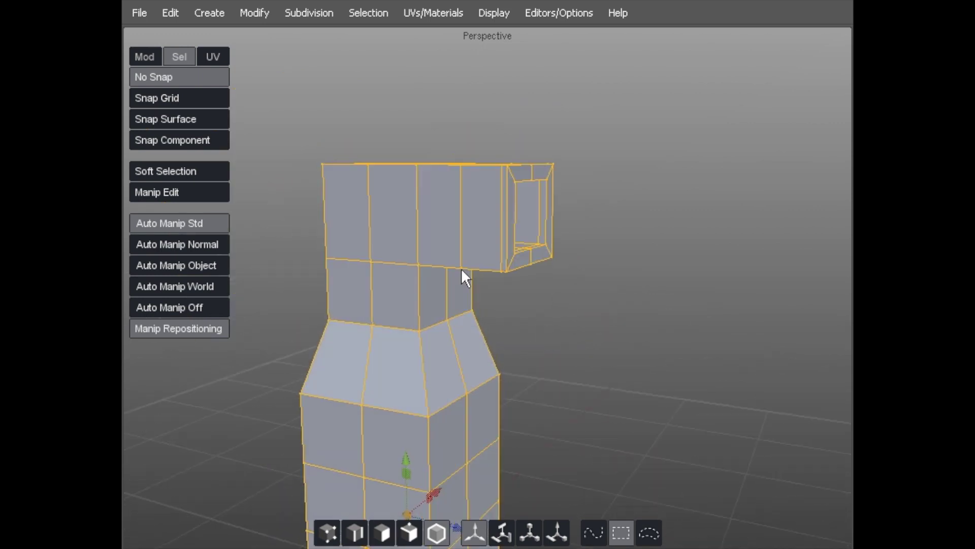
pyautogui.press('s')
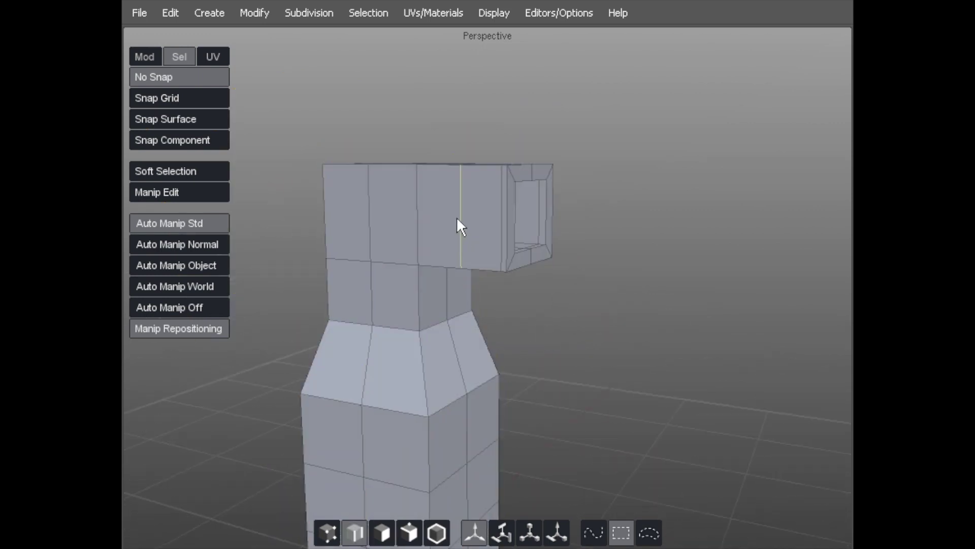
pyautogui.click(456, 217)
# Insert horizontal edge loops close to the bottle's base, through the two upper body sections and through the sloped shoulder
pyautogui.moveTo(346, 252)
pyautogui.mouseDown(button='middle')
pyautogui.moveTo(352, 316)
pyautogui.moveTo(351, 270)
pyautogui.mouseUp(button='middle')
pyautogui.moveTo(416, 345); pyautogui.dragTo(401, 216, button='middle')
pyautogui.moveTo(365, 308); pyautogui.dragTo(373, 453, button='middle')
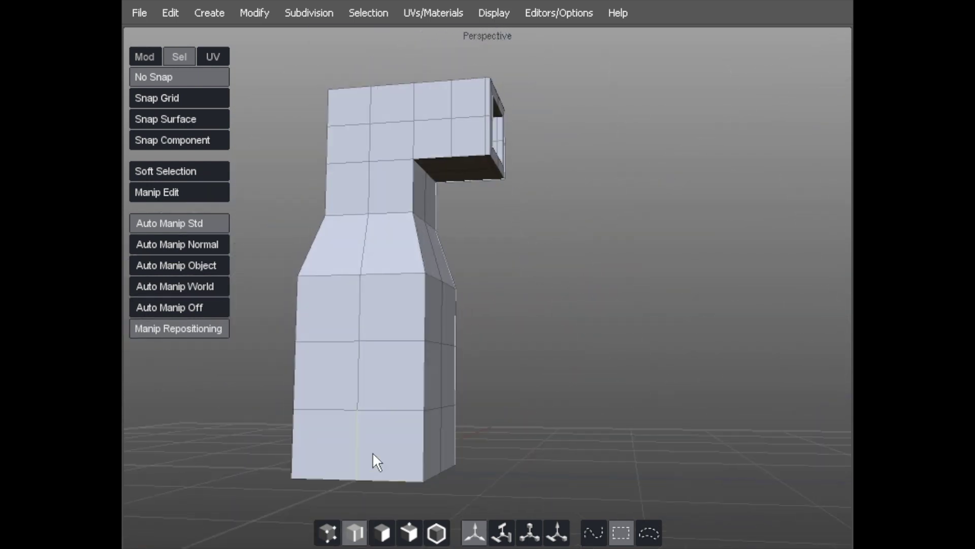
pyautogui.click(385, 448)
pyautogui.click(362, 350)
pyautogui.click(360, 302)
pyautogui.click(367, 246)
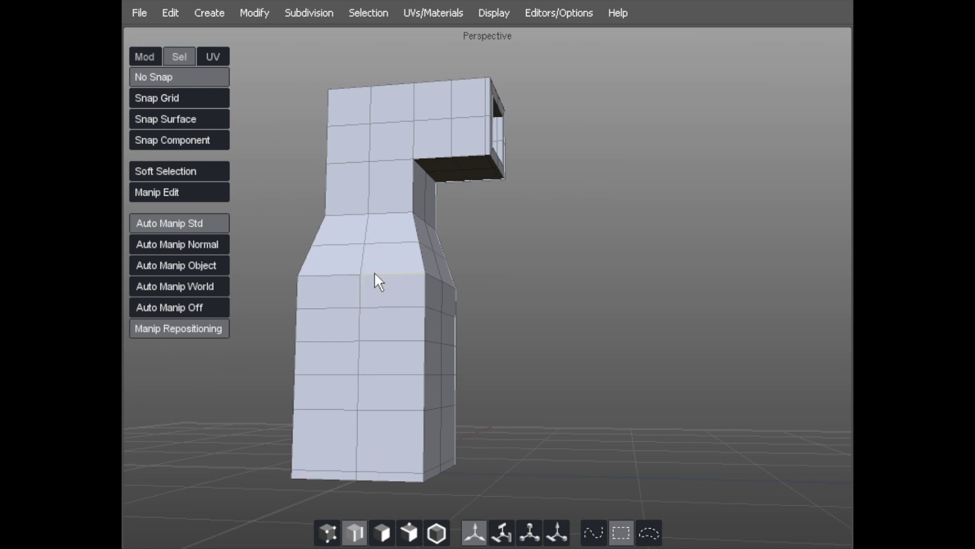
pyautogui.moveTo(352, 284); pyautogui.dragTo(379, 335, button='middle')
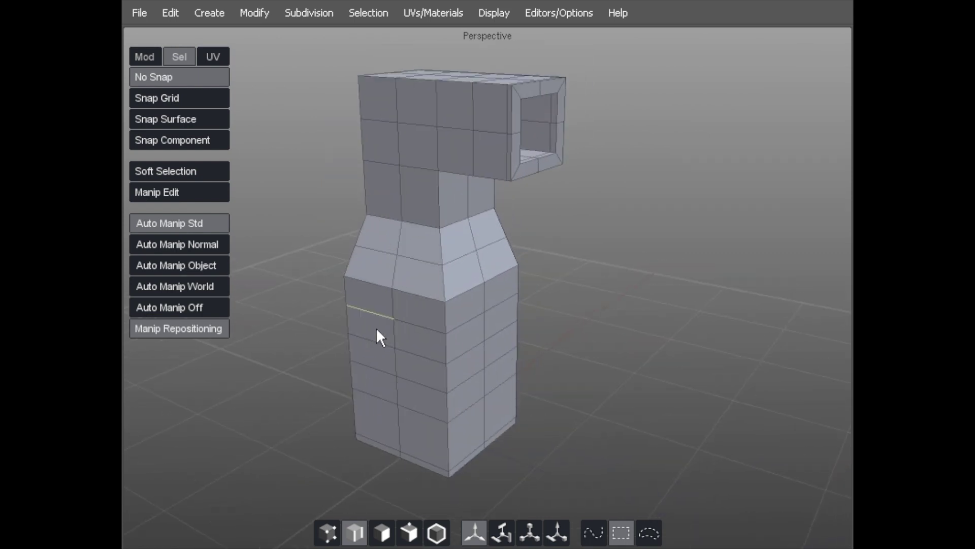
pyautogui.moveTo(554, 303); pyautogui.dragTo(435, 260, button='middle')
pyautogui.keyDown('alt'); pyautogui.moveTo(436, 276); pyautogui.dragTo(420, 268, button='middle'); pyautogui.keyUp('alt')
pyautogui.scroll(1, 420, 268)
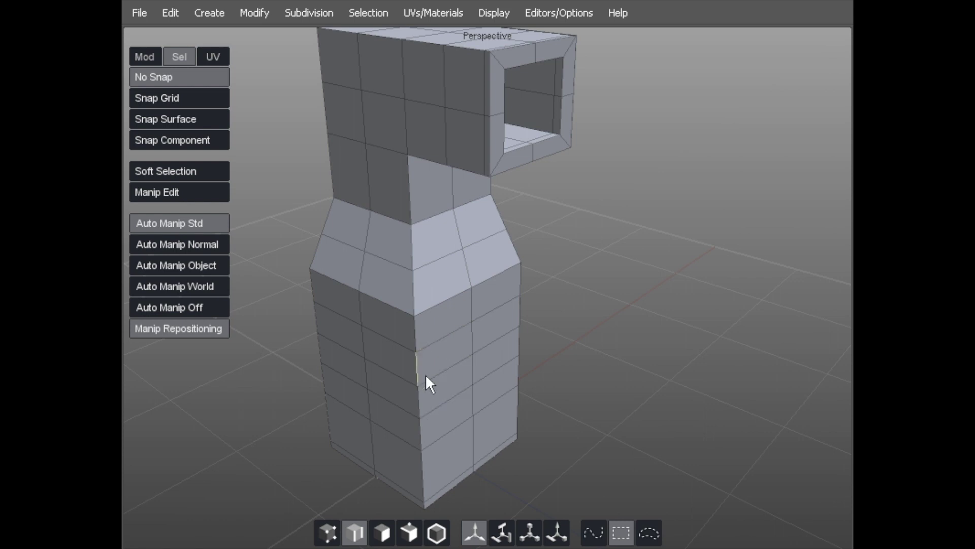
# Examine the bottle's edge loops on the body, shoulder and spout from several angles
pyautogui.scroll(4, 427, 360)
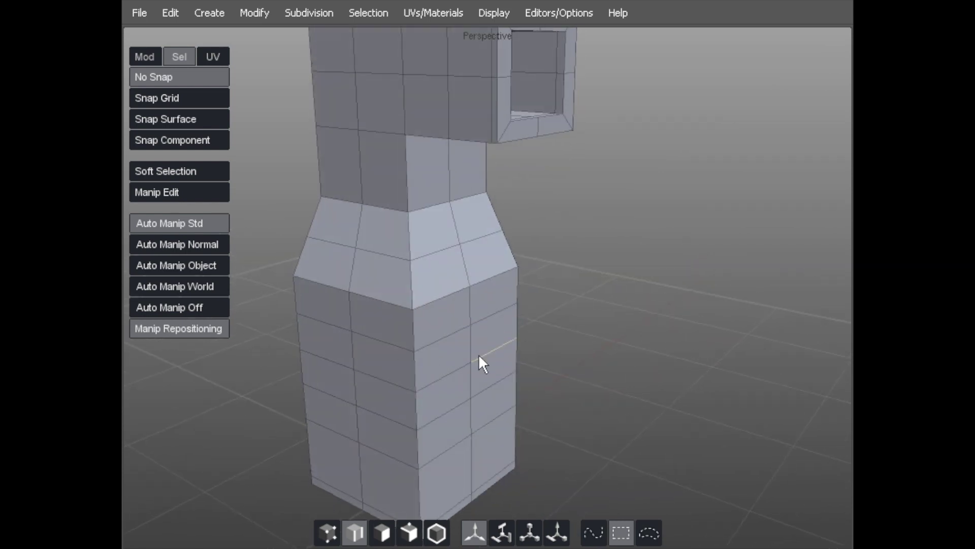
pyautogui.scroll(-3, 479, 355)
pyautogui.scroll(1, 437, 229)
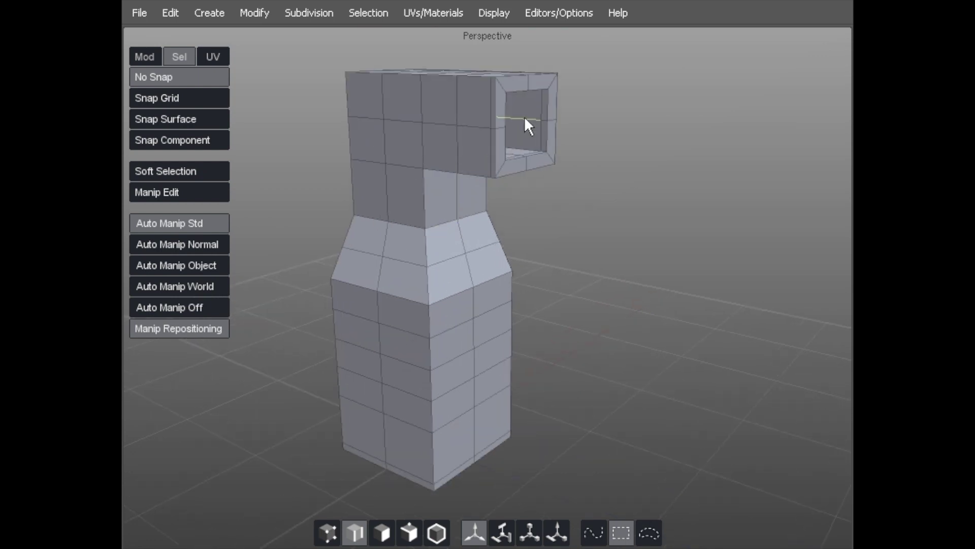
pyautogui.keyDown('alt'); pyautogui.moveTo(428, 203); pyautogui.dragTo(439, 185); pyautogui.keyUp('alt')
pyautogui.keyDown('alt'); pyautogui.moveTo(386, 264); pyautogui.dragTo(431, 216, button='middle'); pyautogui.keyUp('alt')
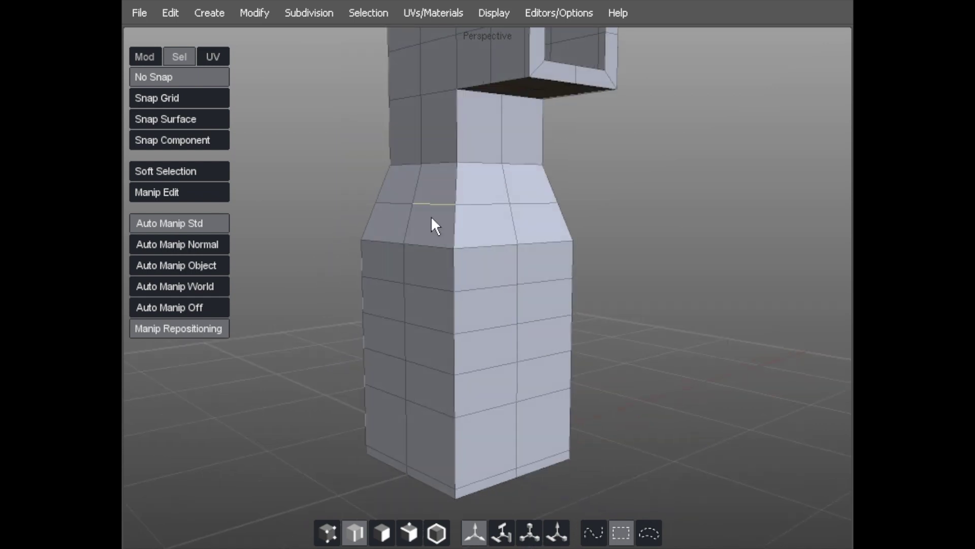
pyautogui.keyDown('alt'); pyautogui.moveTo(431, 215); pyautogui.dragTo(384, 220); pyautogui.keyUp('alt')
pyautogui.keyDown('alt'); pyautogui.moveTo(384, 220); pyautogui.dragTo(448, 204, button='right'); pyautogui.keyUp('alt')
pyautogui.keyDown('alt'); pyautogui.moveTo(449, 204); pyautogui.dragTo(466, 235, button='middle'); pyautogui.keyUp('alt')
pyautogui.scroll(1, 464, 227)
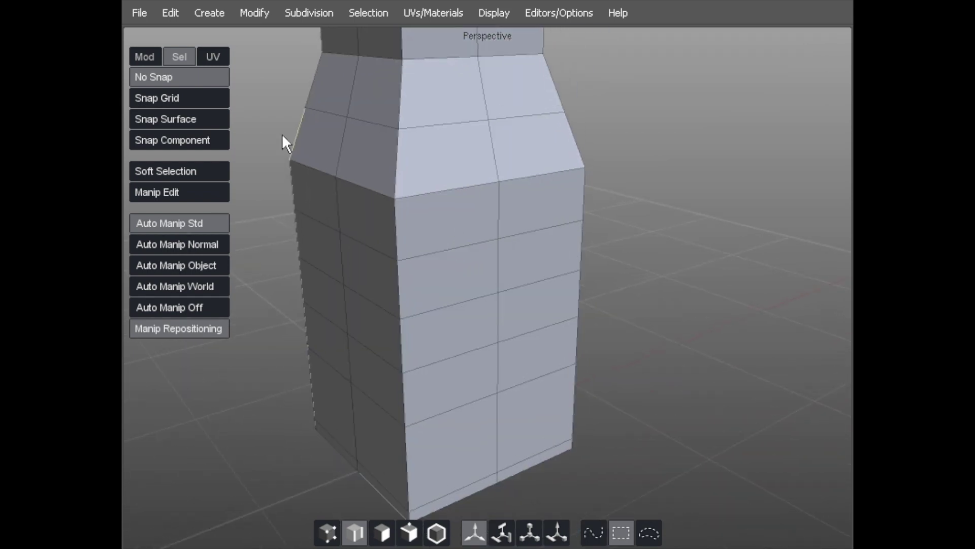
# Use the Cut tool to cut a diamond of diagonal edges around a vertex on the body's vertical corner edge
pyautogui.click(252, 14)
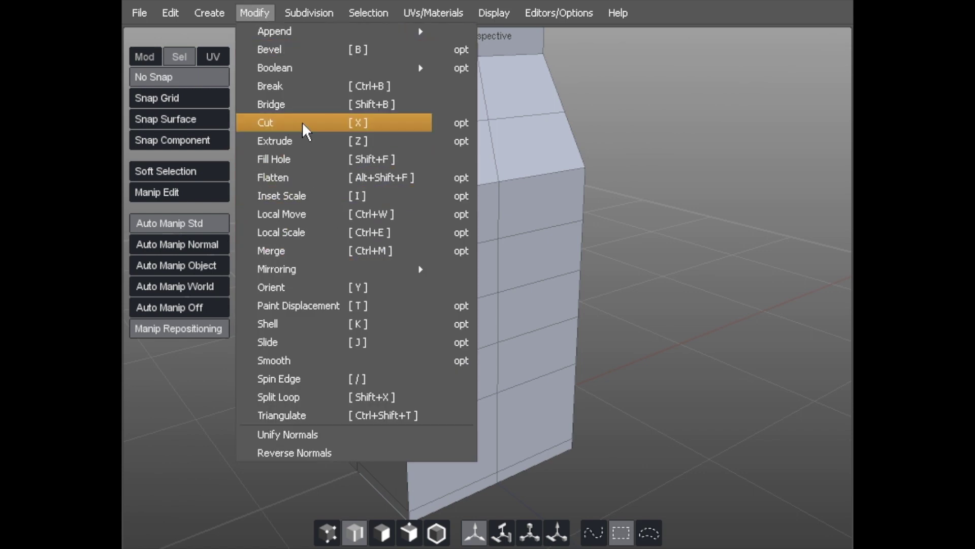
pyautogui.click(358, 122)
pyautogui.click(308, 13)
pyautogui.press('f')
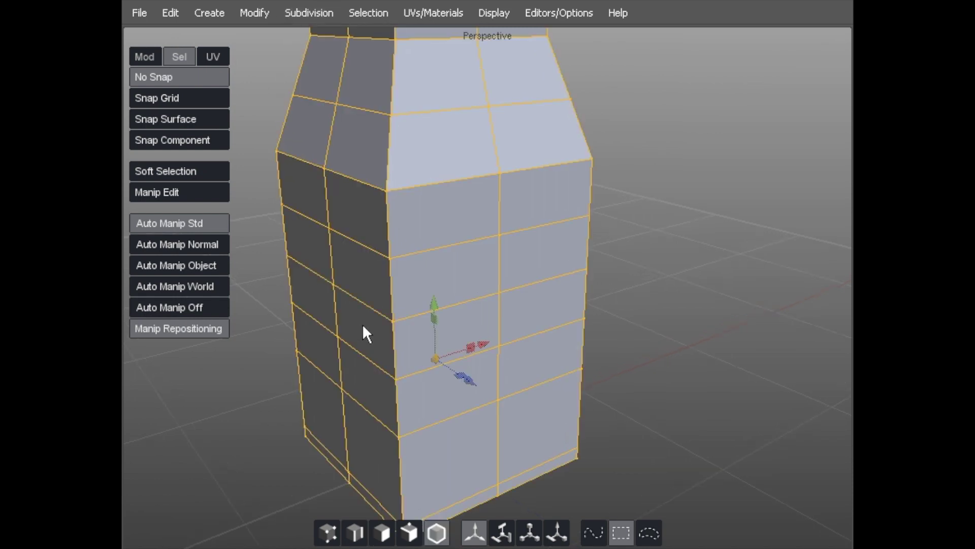
pyautogui.scroll(-3, 341, 295)
pyautogui.keyDown('alt'); pyautogui.moveTo(334, 273); pyautogui.dragTo(410, 264); pyautogui.keyUp('alt')
pyautogui.moveTo(410, 265); pyautogui.dragTo(491, 266, button='middle')
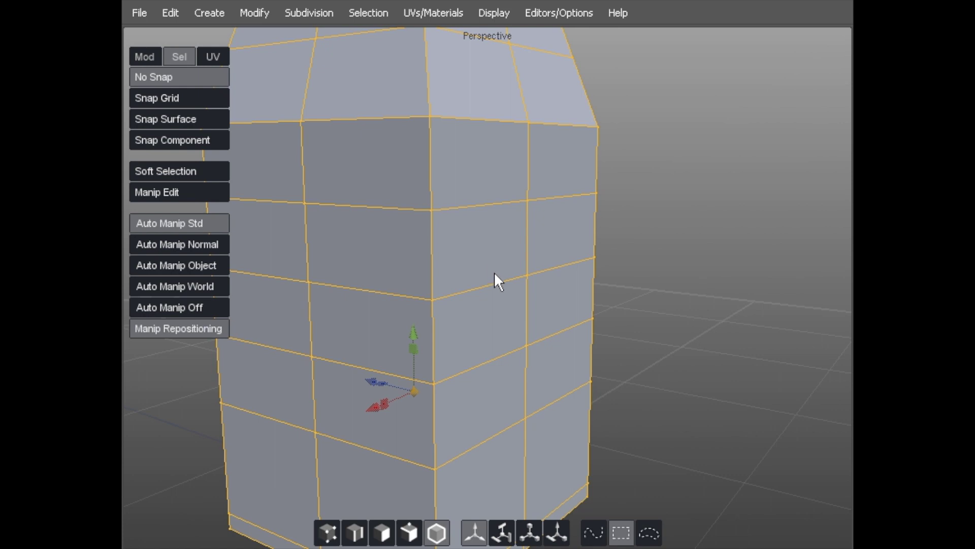
pyautogui.press('f')
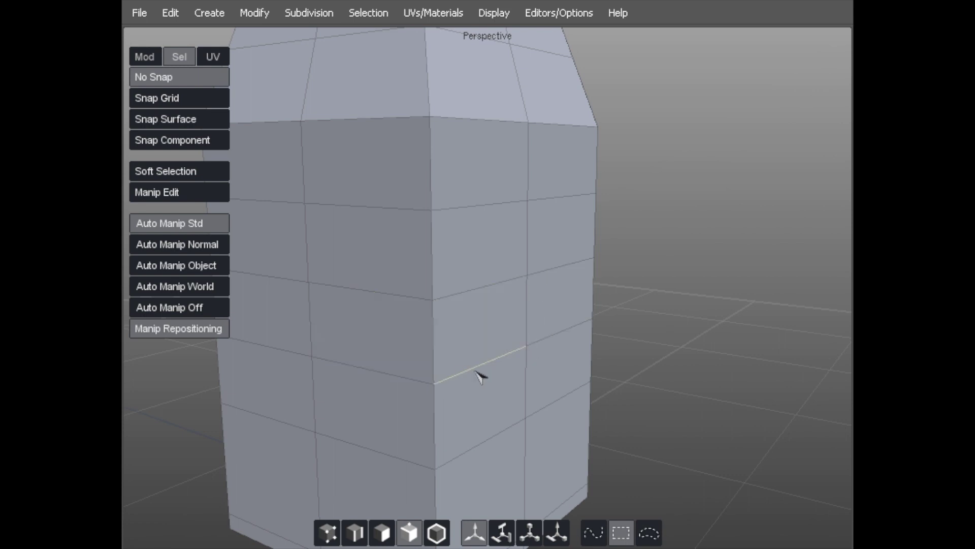
pyautogui.click(528, 276)
pyautogui.click(431, 210)
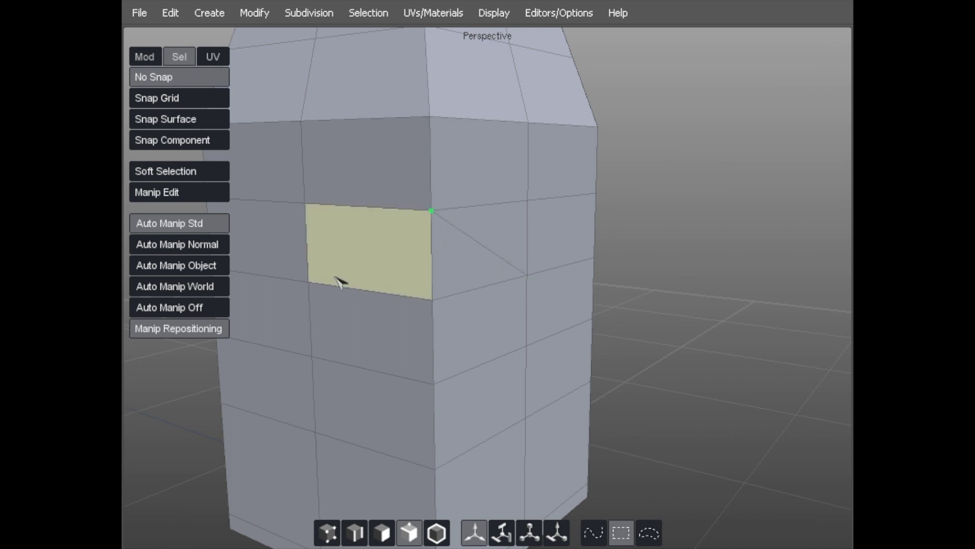
pyautogui.click(308, 282)
pyautogui.click(434, 384)
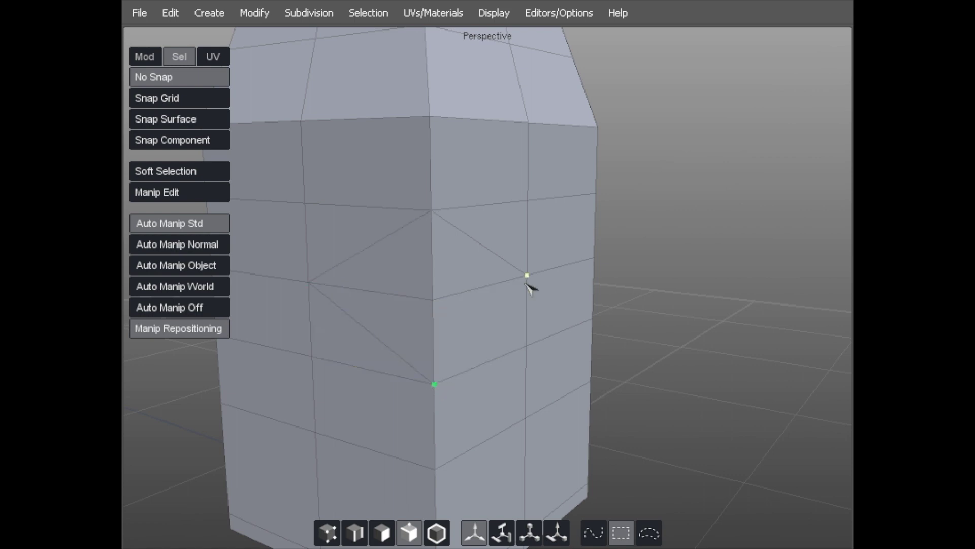
pyautogui.click(527, 275)
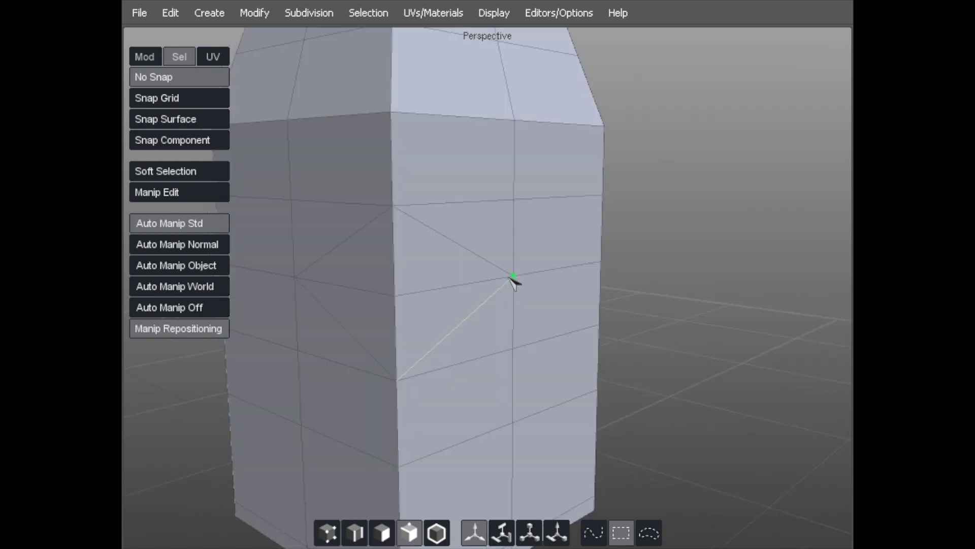
pyautogui.press('Return')
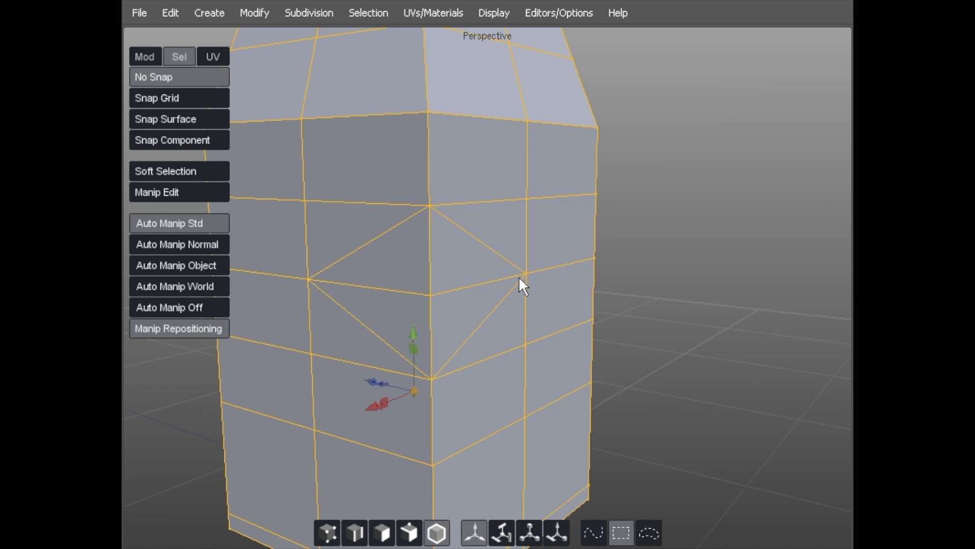
# Push the vertex at the centre of the diamond into the body to form a faceted recess
pyautogui.click(174, 423)
pyautogui.scroll(1, 299, 344)
pyautogui.press('a')
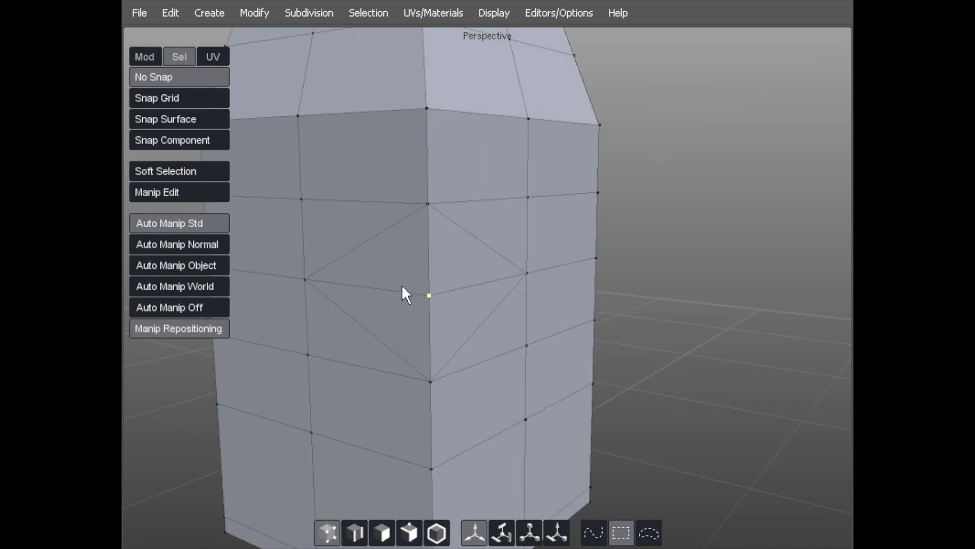
pyautogui.keyDown('alt'); pyautogui.moveTo(432, 295); pyautogui.dragTo(404, 299); pyautogui.keyUp('alt')
pyautogui.scroll(-2, 325, 279)
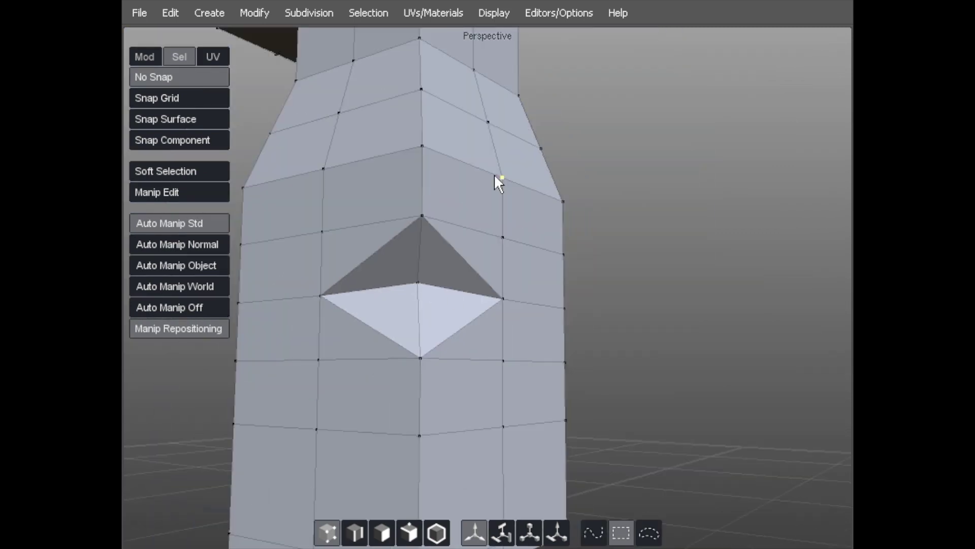
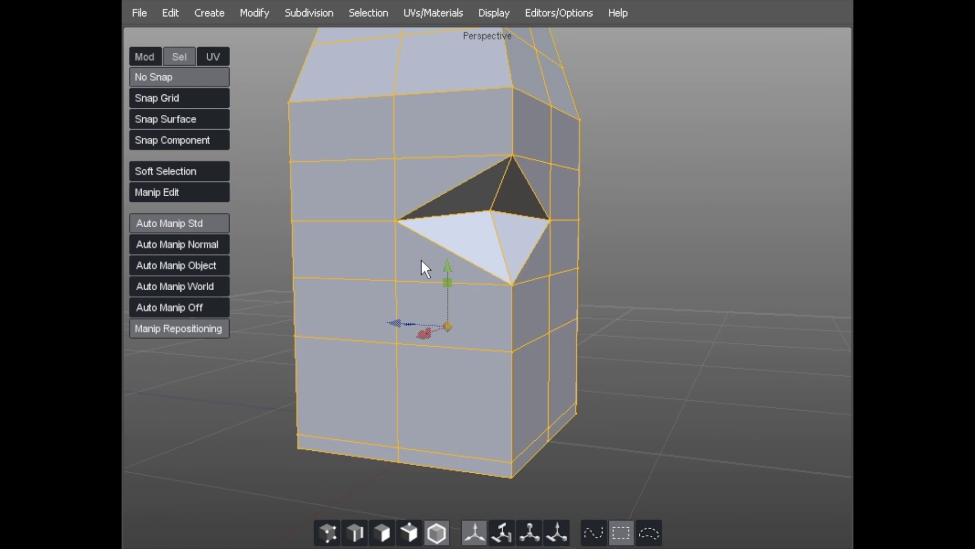
# Cut a line from the middle vertex of one shoulder side across the corner edge and along the adjacent side's upper shoulder faces
pyautogui.keyDown('alt'); pyautogui.moveTo(336, 275); pyautogui.dragTo(435, 269, button='right'); pyautogui.keyUp('alt')
pyautogui.keyDown('alt'); pyautogui.moveTo(434, 269); pyautogui.dragTo(390, 329, button='middle'); pyautogui.keyUp('alt')
pyautogui.keyDown('alt'); pyautogui.moveTo(431, 260); pyautogui.dragTo(389, 254, button='right'); pyautogui.keyUp('alt')
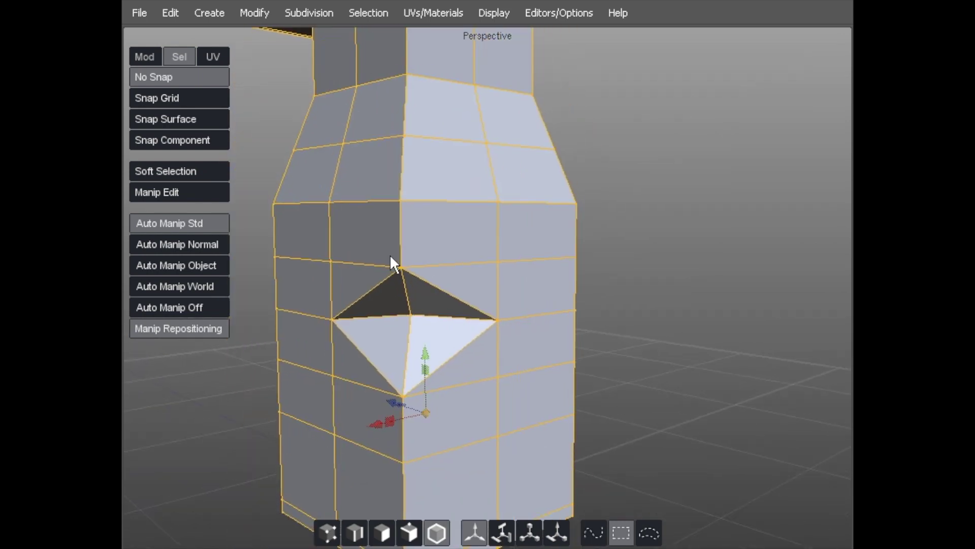
pyautogui.keyDown('alt'); pyautogui.moveTo(389, 254); pyautogui.dragTo(392, 315, button='middle'); pyautogui.keyUp('alt')
pyautogui.keyDown('alt'); pyautogui.moveTo(392, 315); pyautogui.dragTo(391, 321); pyautogui.keyUp('alt')
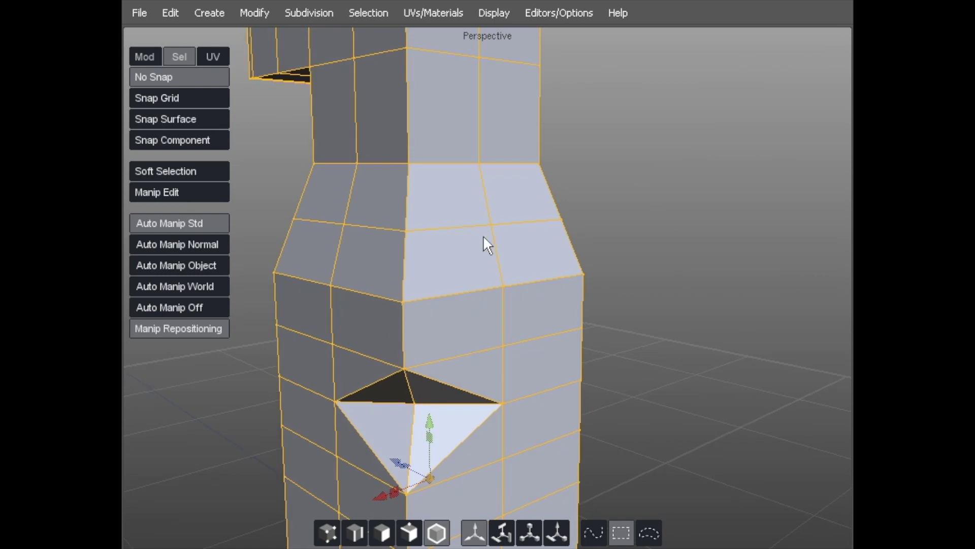
pyautogui.press('F8')
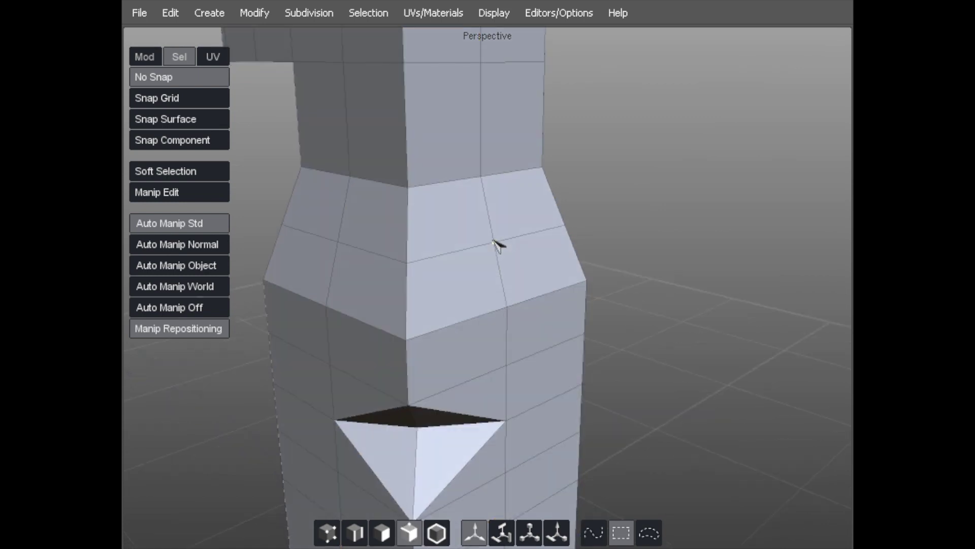
pyautogui.scroll(2, 503, 227)
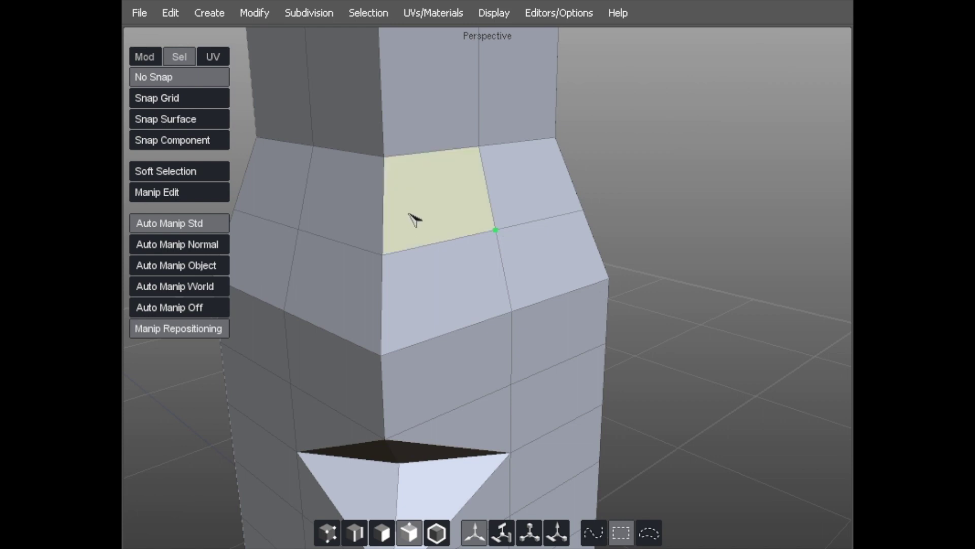
pyautogui.click(383, 199)
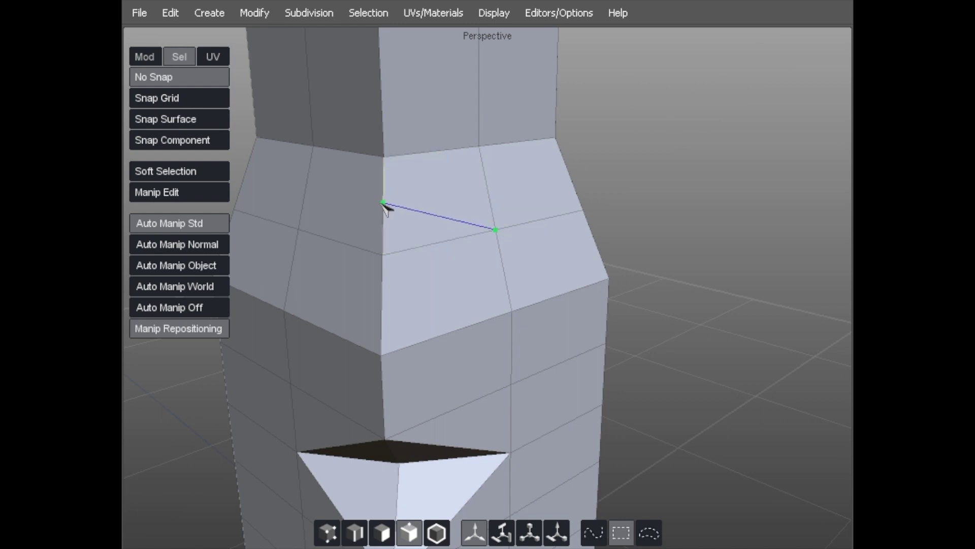
pyautogui.click(384, 202)
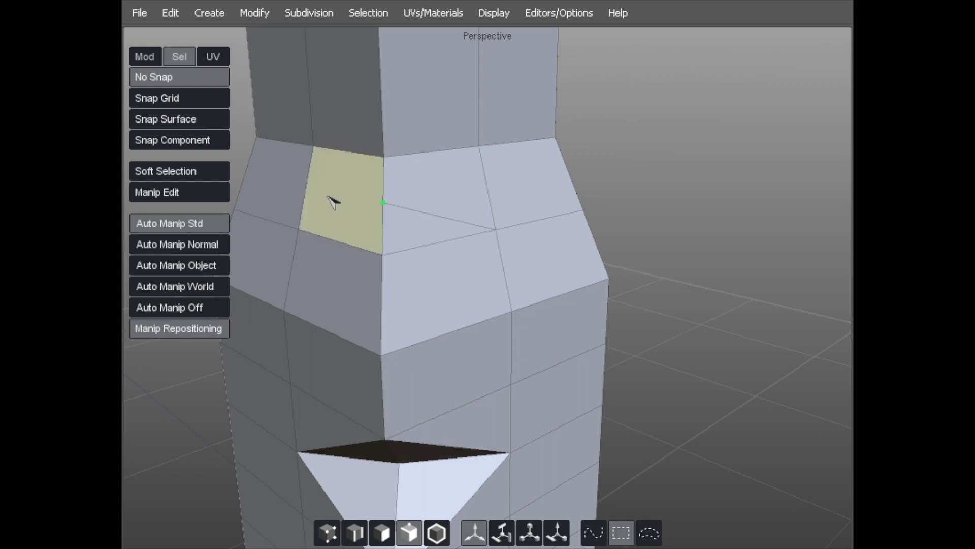
pyautogui.moveTo(304, 191); pyautogui.dragTo(475, 208, button='middle')
pyautogui.moveTo(666, 270); pyautogui.dragTo(429, 262, button='middle')
pyautogui.moveTo(421, 180); pyautogui.dragTo(421, 252, button='middle')
pyautogui.press('g')
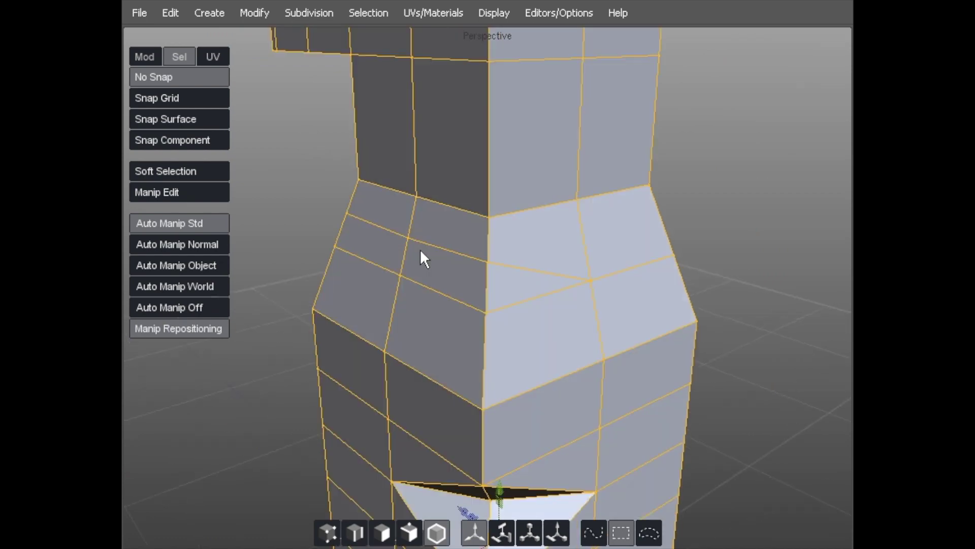
# Cut another line between the two closely spaced shoulder edges, ending on the shoulder's corner edge
pyautogui.moveTo(615, 227); pyautogui.dragTo(642, 209, button='middle')
pyautogui.moveTo(440, 233); pyautogui.dragTo(421, 255, button='middle')
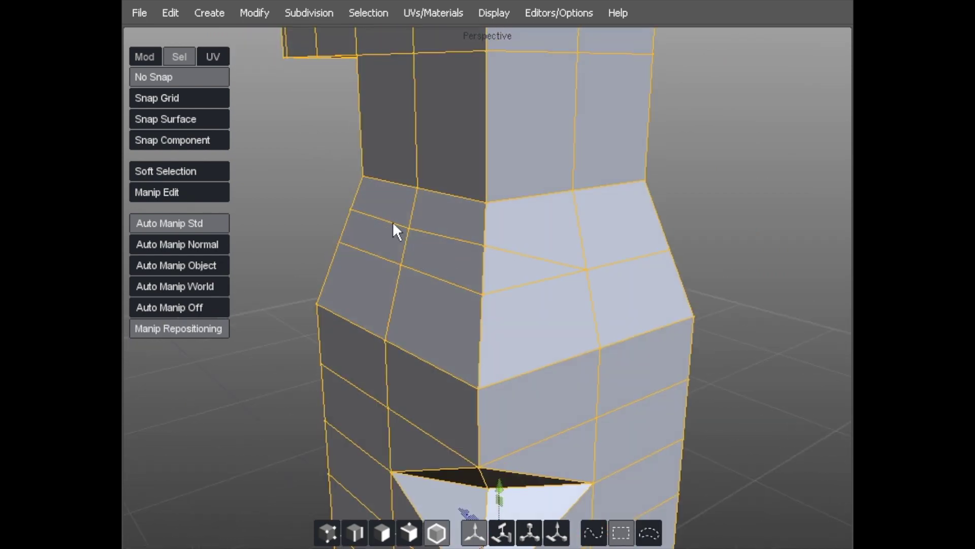
pyautogui.moveTo(426, 227); pyautogui.dragTo(381, 273, button='middle')
pyautogui.press('x')
pyautogui.click(552, 299)
pyautogui.click(433, 275)
pyautogui.moveTo(431, 277); pyautogui.dragTo(441, 282, button='middle')
pyautogui.click(456, 282)
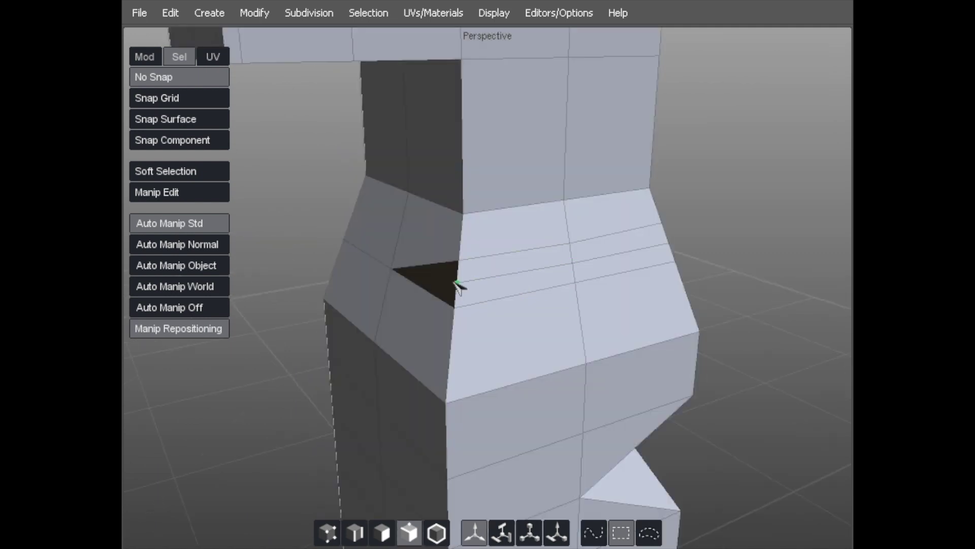
# Reposition the vertices around the new shoulder cuts to form recesses and a protrusion
pyautogui.moveTo(508, 299); pyautogui.dragTo(401, 256, button='middle')
pyautogui.moveTo(388, 256); pyautogui.dragTo(394, 261)
pyautogui.moveTo(395, 221); pyautogui.dragTo(409, 215)
pyautogui.moveTo(429, 249); pyautogui.dragTo(370, 263, button='middle')
pyautogui.moveTo(355, 227); pyautogui.dragTo(470, 272, button='middle')
pyautogui.moveTo(485, 255); pyautogui.dragTo(495, 252)
pyautogui.moveTo(493, 295); pyautogui.dragTo(510, 297)
pyautogui.moveTo(582, 293); pyautogui.dragTo(550, 293)
pyautogui.keyDown('alt'); pyautogui.moveTo(551, 293); pyautogui.dragTo(550, 274, button='right'); pyautogui.keyUp('alt')
pyautogui.moveTo(551, 274); pyautogui.dragTo(574, 311, button='middle')
pyautogui.moveTo(329, 332); pyautogui.dragTo(346, 329)
pyautogui.moveTo(346, 330); pyautogui.dragTo(354, 328, button='middle')
pyautogui.moveTo(335, 330); pyautogui.dragTo(334, 316)
pyautogui.moveTo(333, 315); pyautogui.dragTo(364, 304, button='middle')
pyautogui.keyDown('alt'); pyautogui.moveTo(363, 305); pyautogui.dragTo(364, 231, button='right'); pyautogui.keyUp('alt')
pyautogui.moveTo(364, 233); pyautogui.dragTo(390, 150, button='middle')
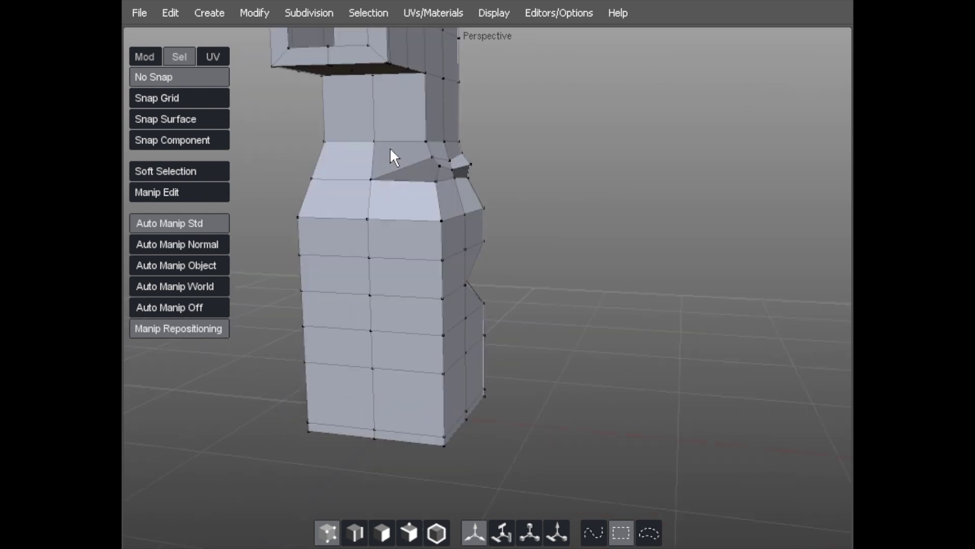
# Cut a bent line on a flat body side from the base corner up through the lower sections
pyautogui.press('f')
pyautogui.press('g')
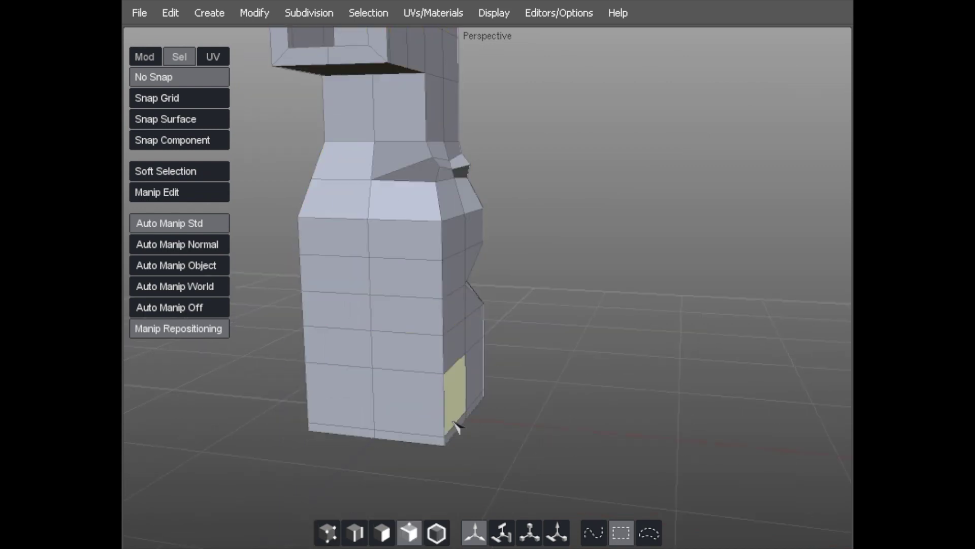
pyautogui.scroll(3, 422, 398)
pyautogui.moveTo(407, 388); pyautogui.dragTo(392, 421, button='middle')
pyautogui.click(413, 500)
pyautogui.click(364, 396)
pyautogui.click(363, 338)
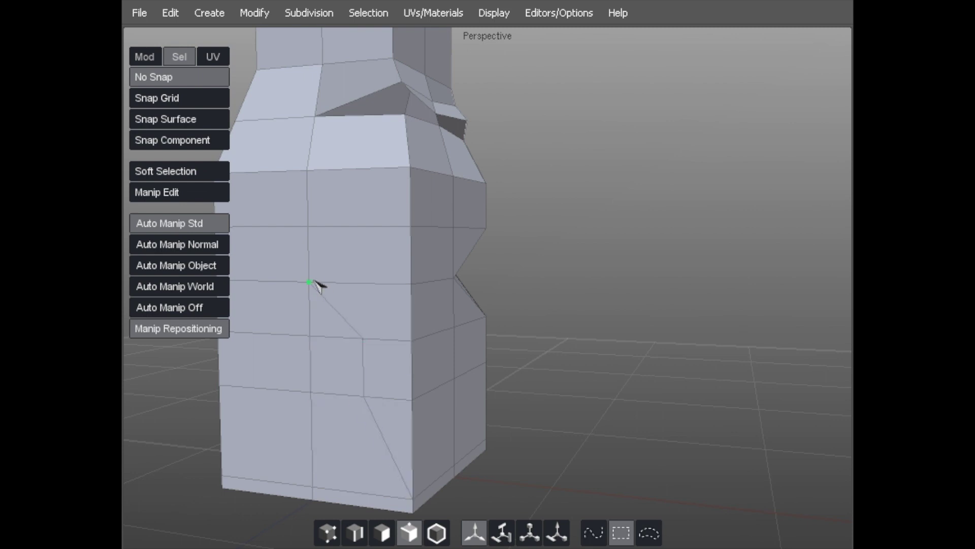
# Continue the cut as a rounded outline across the upper body sections and back down to the bend of the first line
pyautogui.keyDown('alt'); pyautogui.moveTo(274, 266); pyautogui.dragTo(390, 286); pyautogui.keyUp('alt')
pyautogui.keyDown('alt'); pyautogui.moveTo(390, 286); pyautogui.dragTo(421, 286, button='right'); pyautogui.keyUp('alt')
pyautogui.click(383, 273)
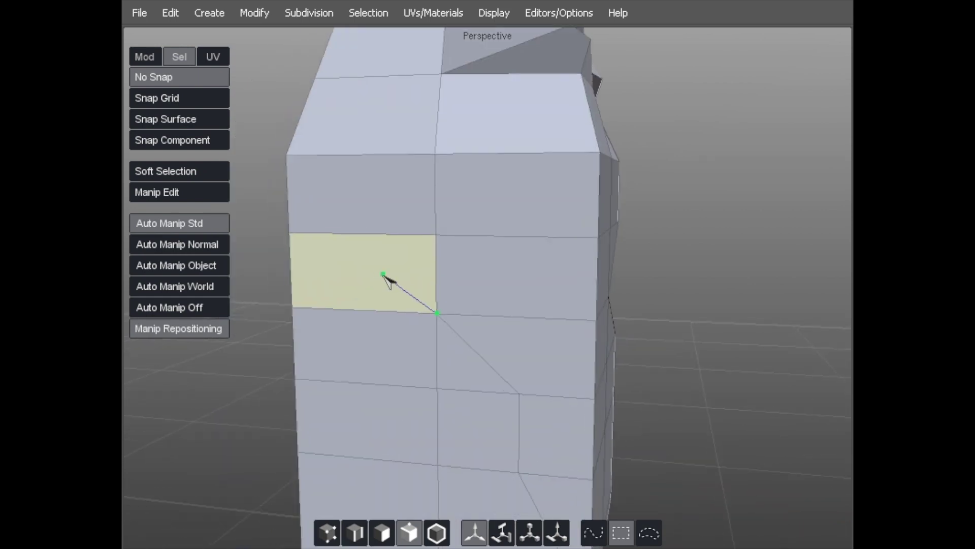
pyautogui.click(374, 234)
pyautogui.click(400, 197)
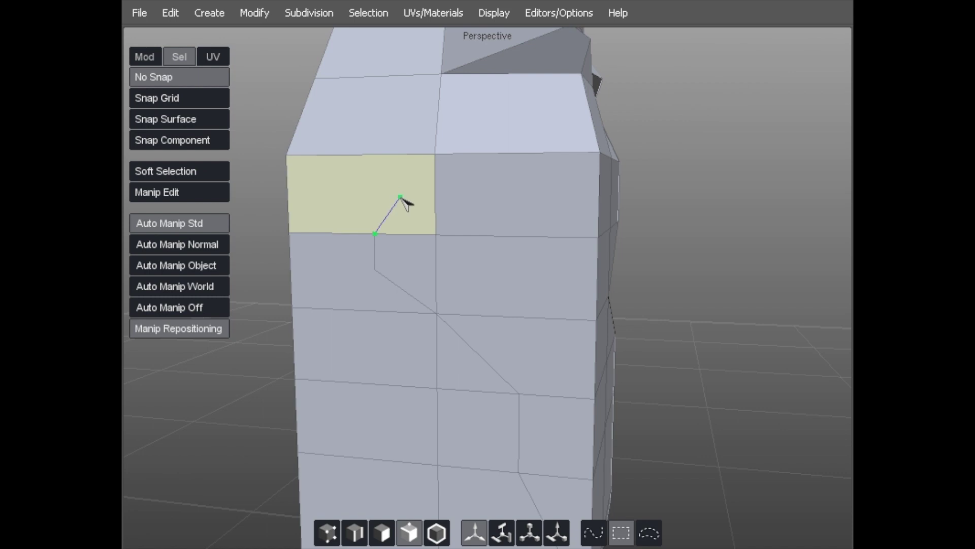
pyautogui.click(435, 190)
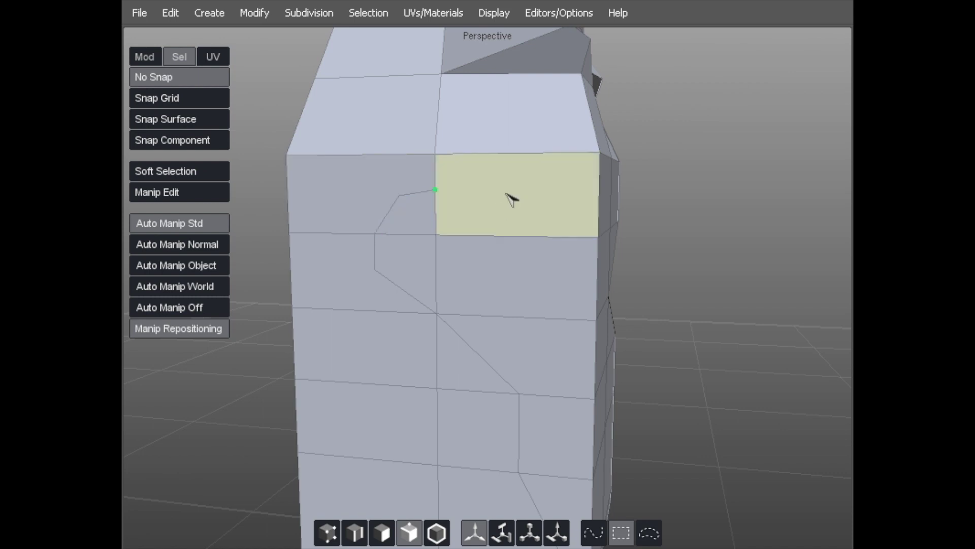
pyautogui.click(507, 236)
pyautogui.click(515, 318)
pyautogui.click(519, 393)
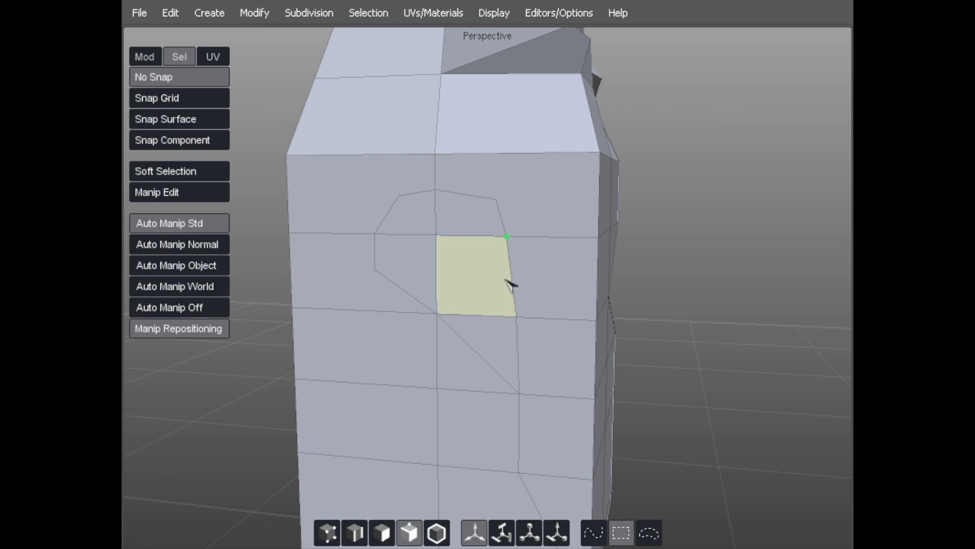
# Cut edges from the rounded outline's upper and lower-left corners to the body side's corners and outer edge
pyautogui.click(496, 200)
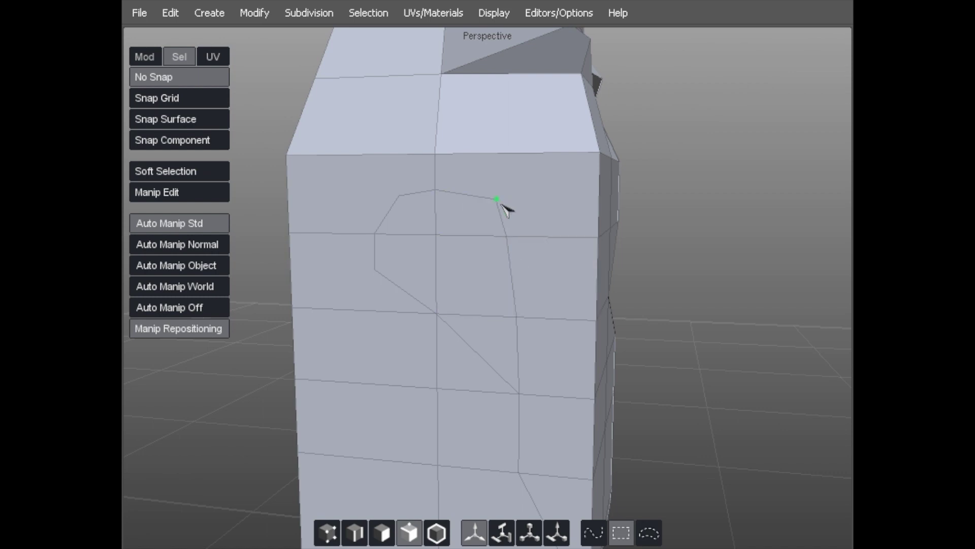
pyautogui.click(601, 152)
pyautogui.click(437, 313)
pyautogui.press('Escape')
pyautogui.click(436, 154)
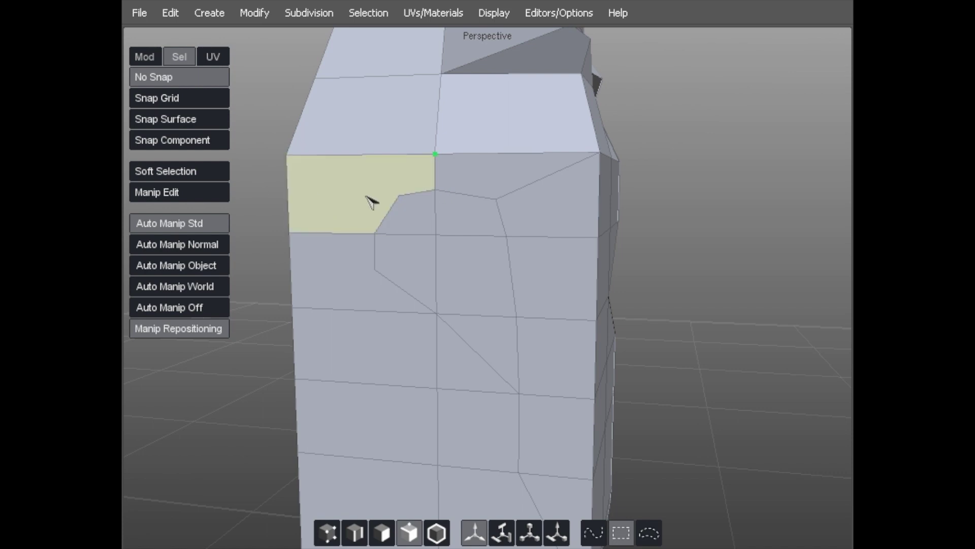
pyautogui.click(398, 195)
pyautogui.click(287, 155)
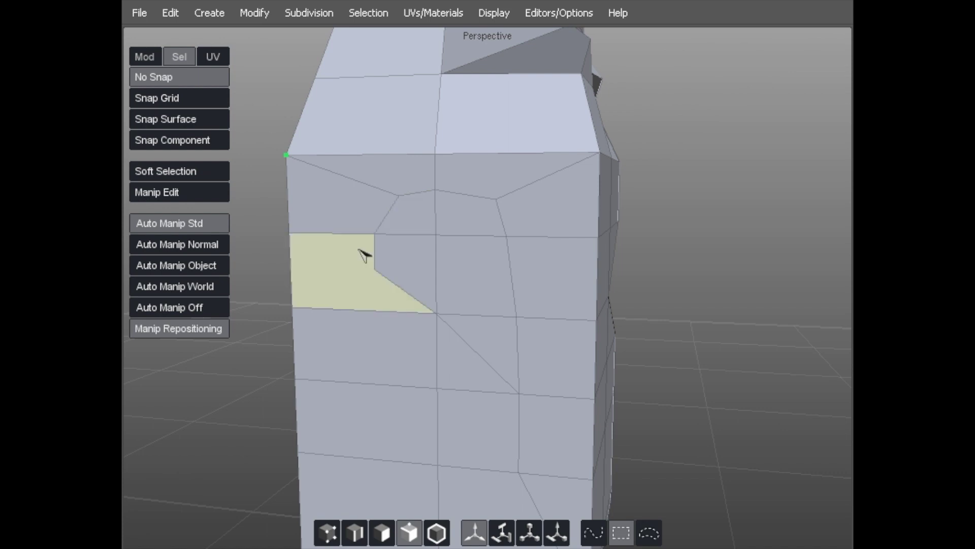
pyautogui.click(376, 270)
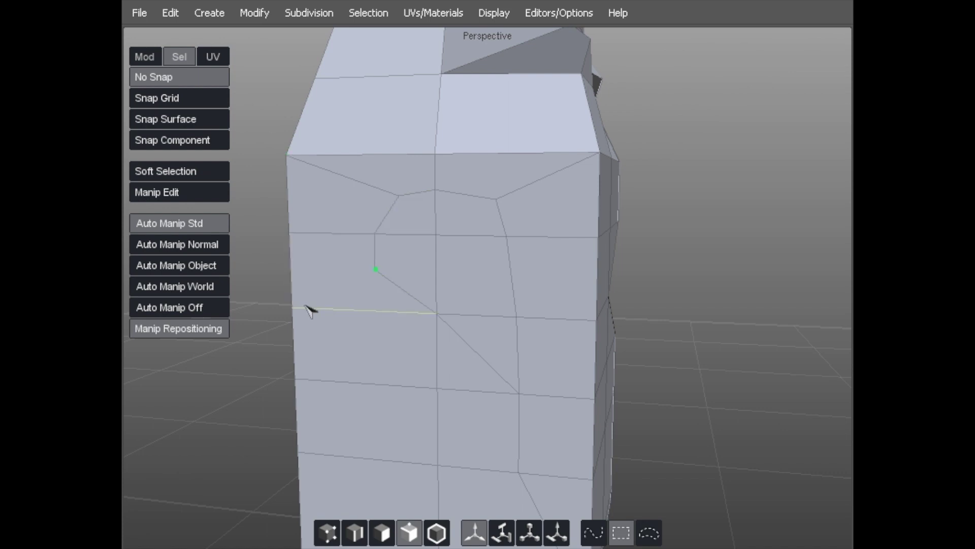
pyautogui.click(298, 307)
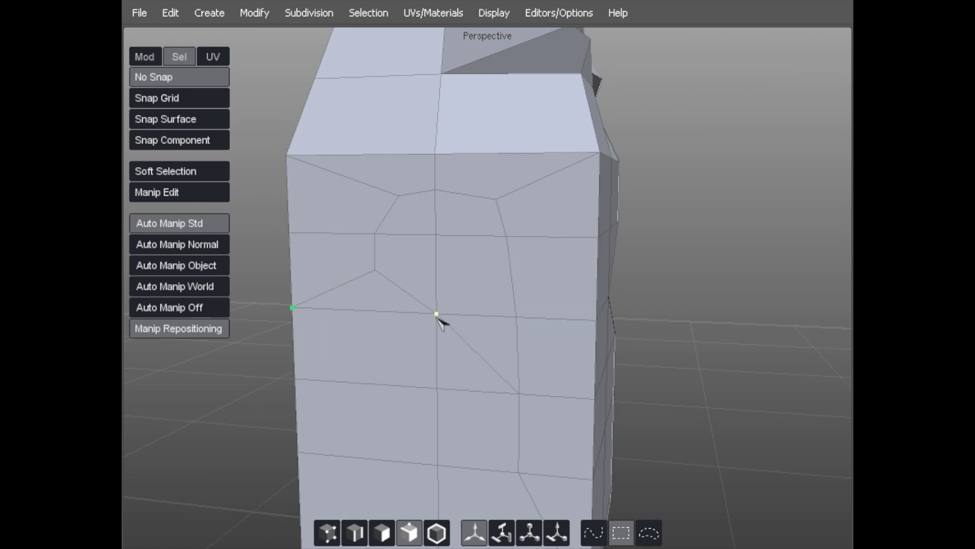
# Cut a diagonal across the quad inside the outline and delete that edge again
pyautogui.click(506, 236)
pyautogui.rightClick(460, 254)
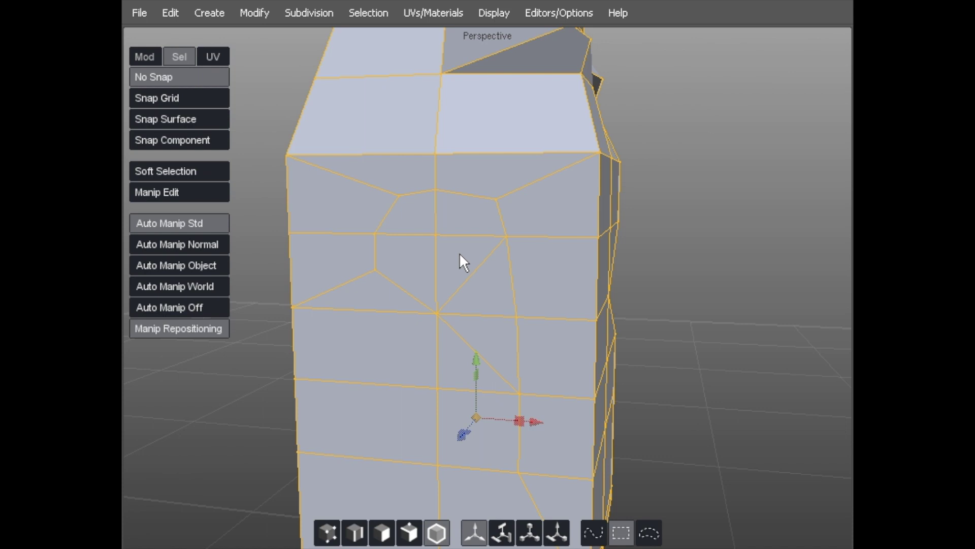
pyautogui.press('1')
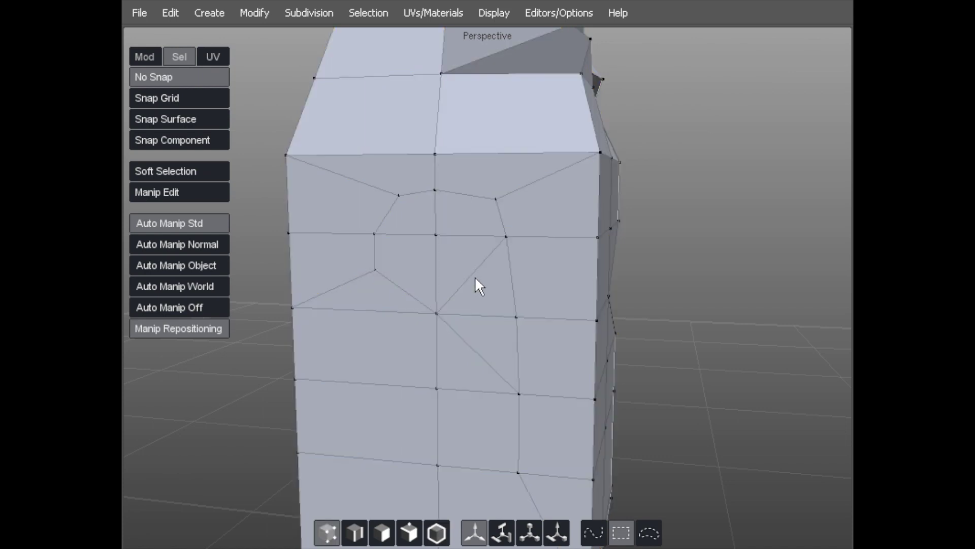
pyautogui.press('2')
pyautogui.click(473, 274)
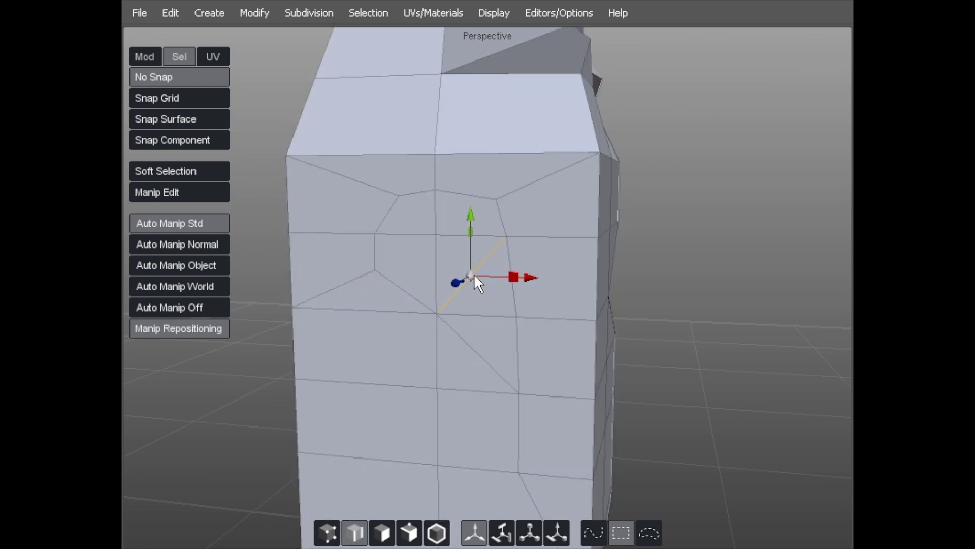
pyautogui.keyDown('alt'); pyautogui.moveTo(437, 194); pyautogui.dragTo(424, 176); pyautogui.keyUp('alt')
pyautogui.press('Delete')
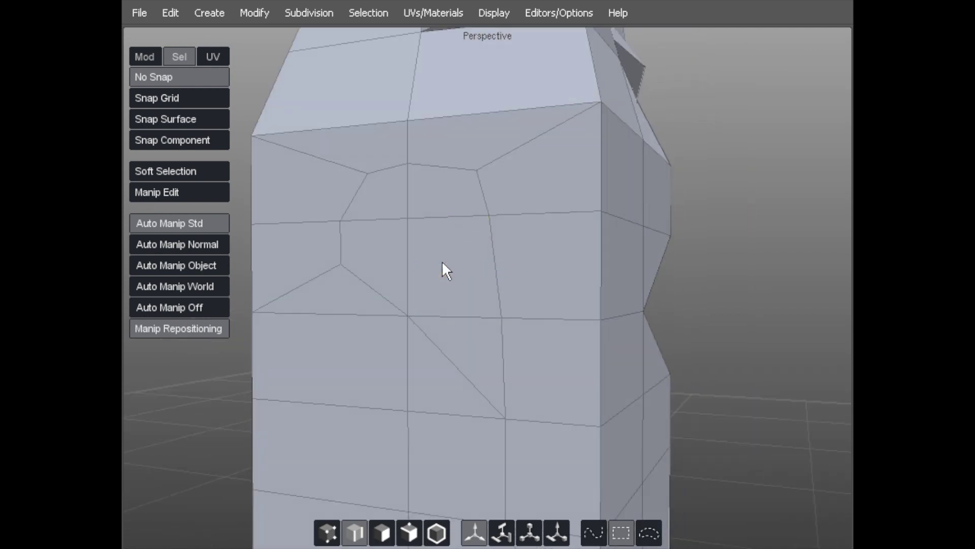
# Delete the faces inside the rounded outline to open a hole in the flat body side
pyautogui.keyDown('alt'); pyautogui.moveTo(442, 263); pyautogui.dragTo(456, 263); pyautogui.keyUp('alt')
pyautogui.press('d')
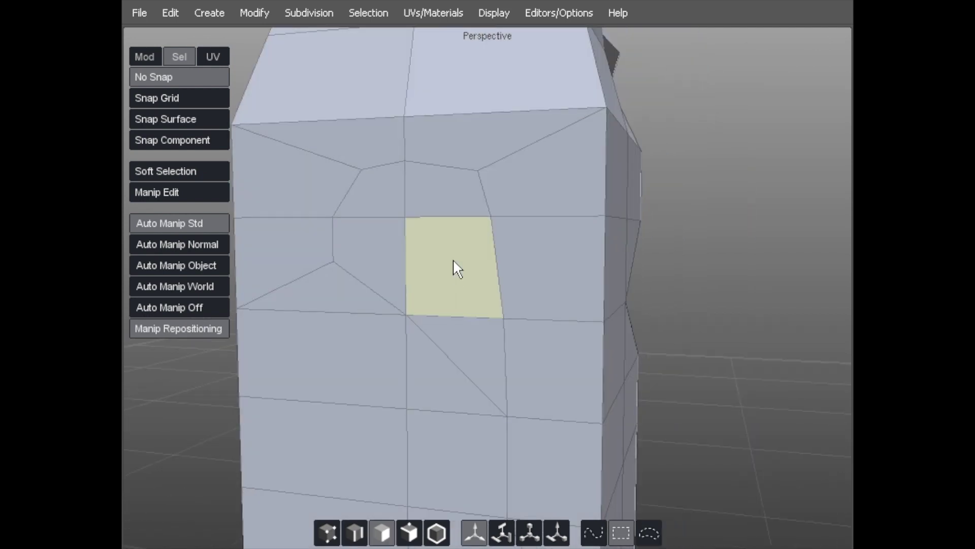
pyautogui.moveTo(447, 257); pyautogui.dragTo(444, 257, button='middle')
pyautogui.click(447, 259)
pyautogui.press('Delete')
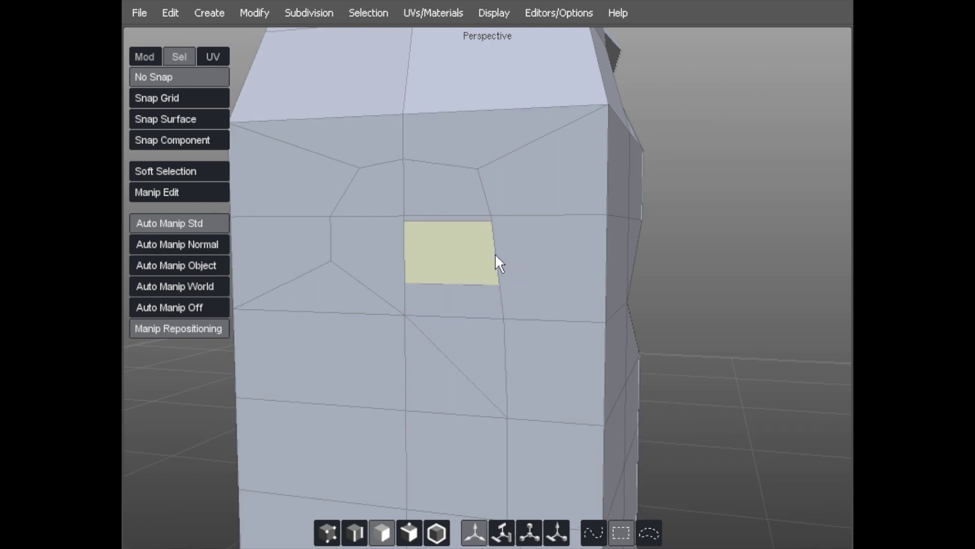
pyautogui.keyDown('alt'); pyautogui.moveTo(585, 195); pyautogui.dragTo(511, 203); pyautogui.keyUp('alt')
pyautogui.click(440, 188)
pyautogui.press('Delete')
pyautogui.click(373, 197)
pyautogui.press('Delete')
pyautogui.click(378, 246)
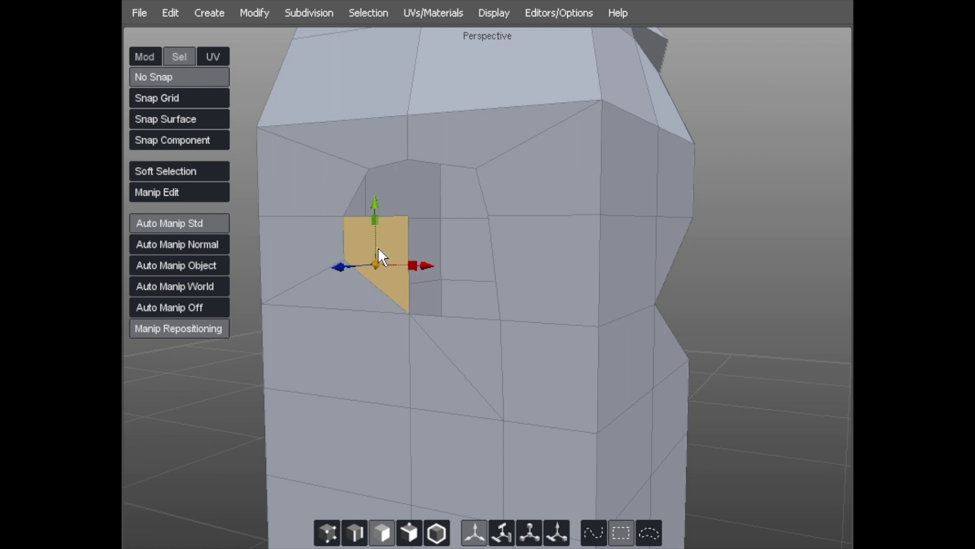
pyautogui.press('Delete')
pyautogui.keyDown('alt'); pyautogui.moveTo(415, 243); pyautogui.dragTo(434, 233); pyautogui.keyUp('alt')
pyautogui.moveTo(434, 235); pyautogui.dragTo(447, 284, button='middle')
pyautogui.click(458, 315)
pyautogui.press('Delete')
# Move the vertices on the hole's left and lower-left rim outward to enlarge the opening
pyautogui.press('a')
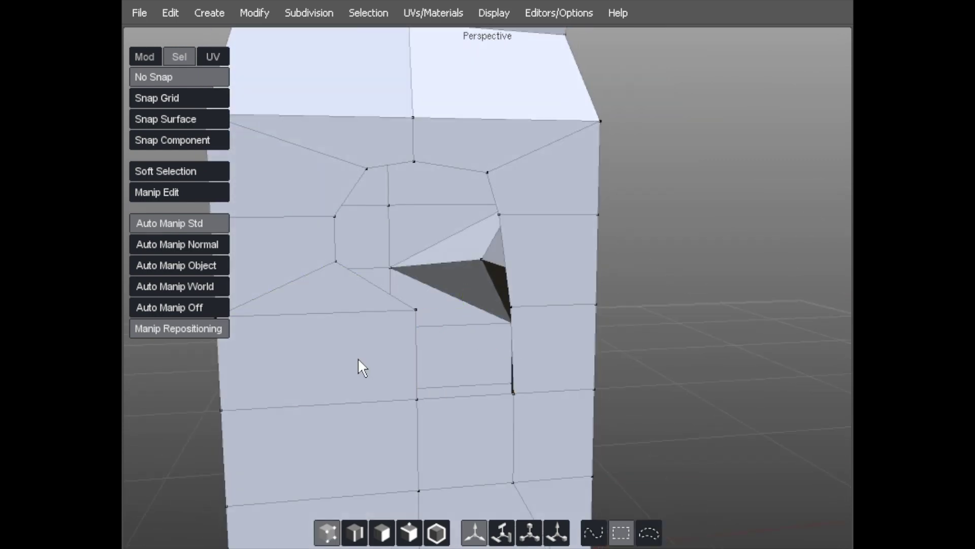
pyautogui.keyDown('alt'); pyautogui.moveTo(357, 358); pyautogui.dragTo(391, 366); pyautogui.keyUp('alt')
pyautogui.moveTo(410, 310); pyautogui.dragTo(330, 345)
pyautogui.moveTo(335, 261); pyautogui.dragTo(318, 278)
pyautogui.moveTo(334, 218); pyautogui.dragTo(322, 212)
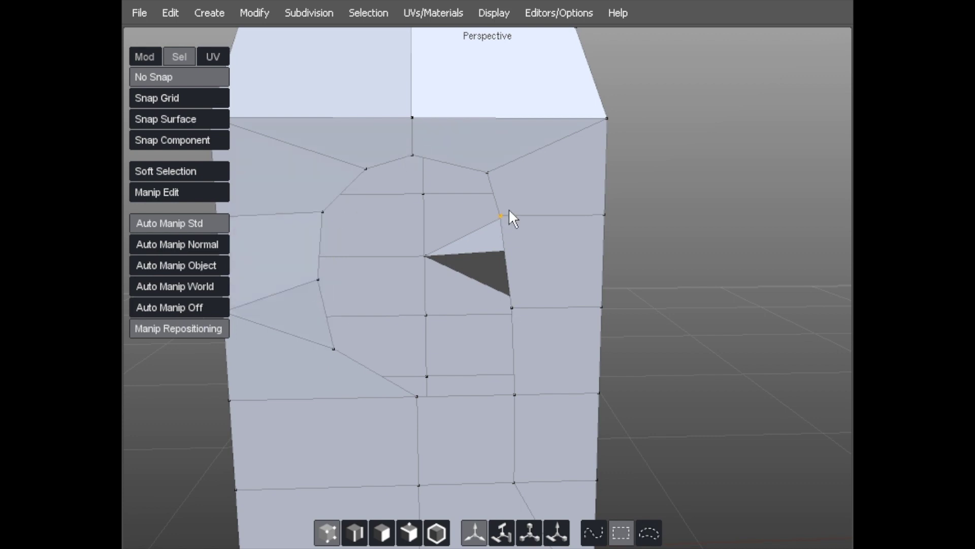
# Widen the right rim of the hole and reposition its bottom vertices for a rounder opening
pyautogui.moveTo(509, 211); pyautogui.dragTo(536, 209)
pyautogui.moveTo(511, 301); pyautogui.dragTo(546, 302)
pyautogui.moveTo(510, 380); pyautogui.dragTo(492, 375)
pyautogui.moveTo(401, 397); pyautogui.dragTo(356, 409)
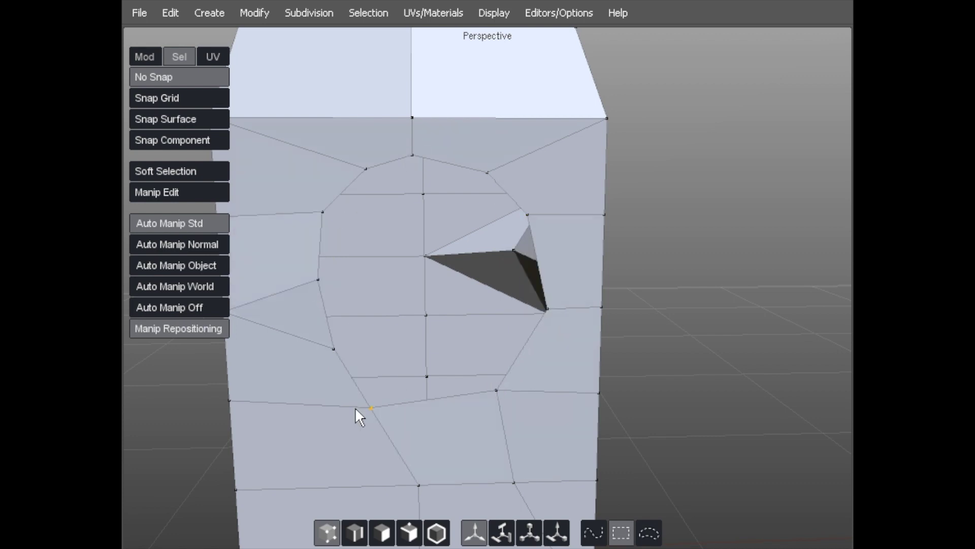
# Refine the hole's left rim by moving its middle and lower vertices into a smoother curve
pyautogui.moveTo(337, 352); pyautogui.dragTo(278, 325)
pyautogui.moveTo(308, 286); pyautogui.dragTo(275, 299)
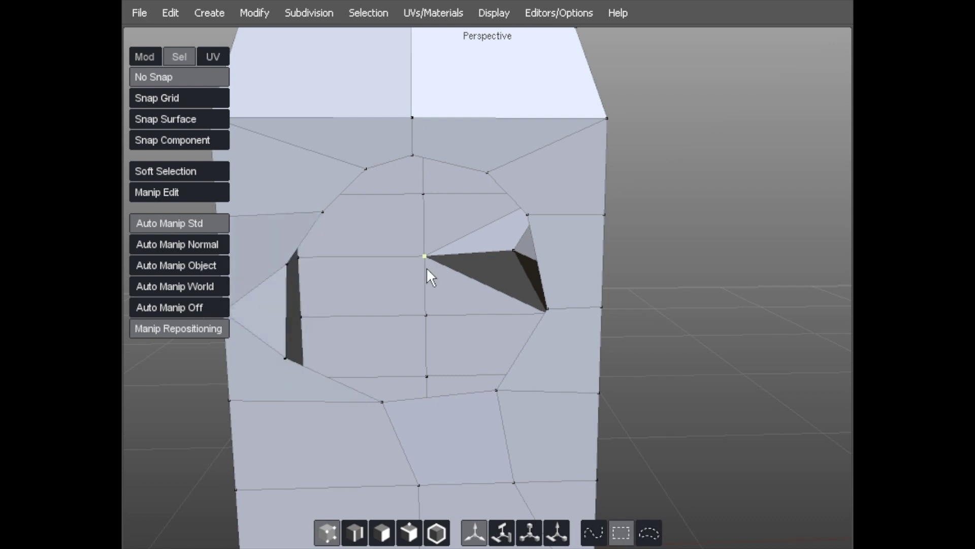
pyautogui.keyDown('alt'); pyautogui.moveTo(426, 267); pyautogui.dragTo(394, 288, button='right'); pyautogui.keyUp('alt')
pyautogui.keyDown('alt'); pyautogui.moveTo(394, 288); pyautogui.dragTo(443, 261); pyautogui.keyUp('alt')
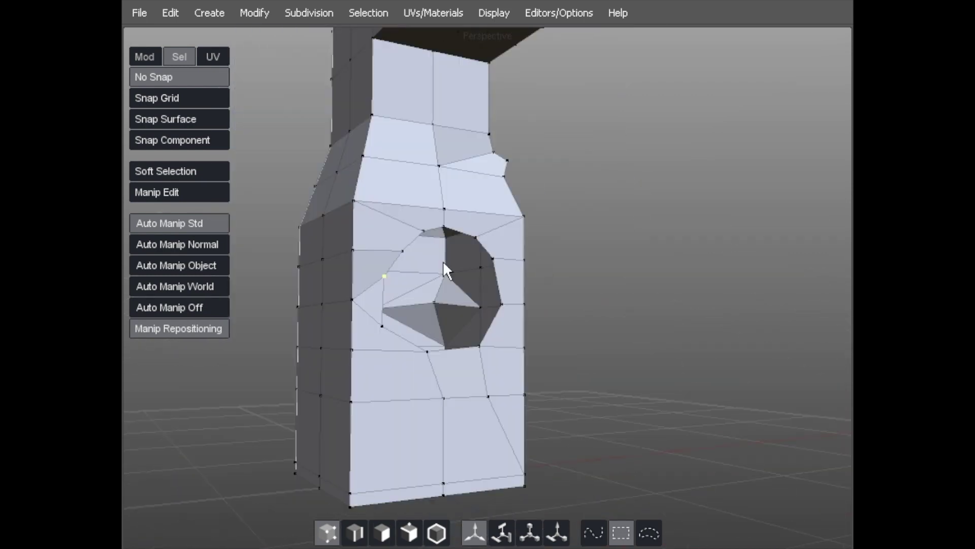
pyautogui.keyDown('alt'); pyautogui.moveTo(443, 260); pyautogui.dragTo(495, 236, button='right'); pyautogui.keyUp('alt')
pyautogui.moveTo(329, 273); pyautogui.dragTo(349, 268)
pyautogui.moveTo(311, 359); pyautogui.dragTo(323, 332)
# Examine the whole bottle model from several sides, including the hollow spout, shoulder cuts and the hole
pyautogui.scroll(-3, 340, 339)
pyautogui.moveTo(325, 340); pyautogui.dragTo(273, 298, button='middle')
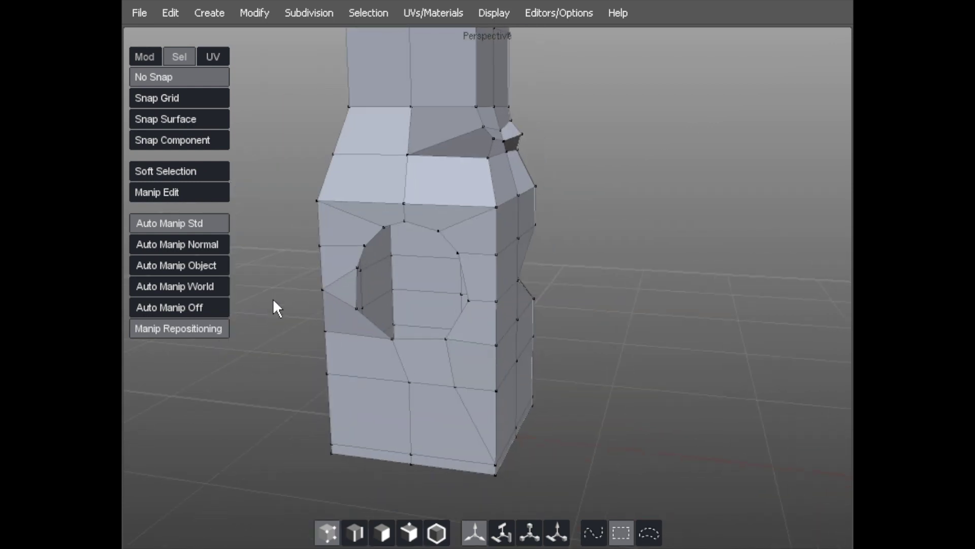
pyautogui.moveTo(580, 265); pyautogui.dragTo(600, 269, button='middle')
pyautogui.moveTo(645, 282); pyautogui.dragTo(600, 275, button='middle')
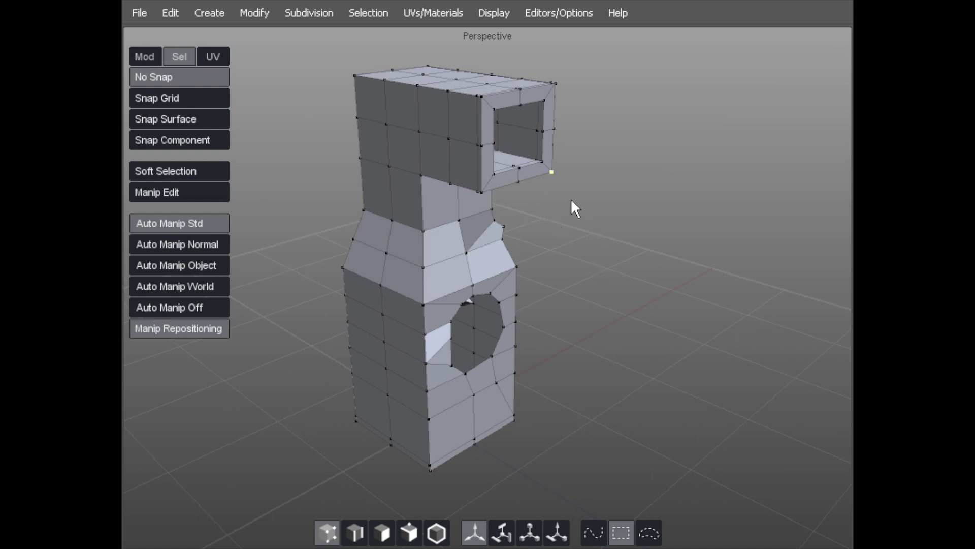
pyautogui.moveTo(572, 205); pyautogui.dragTo(574, 203, button='middle')
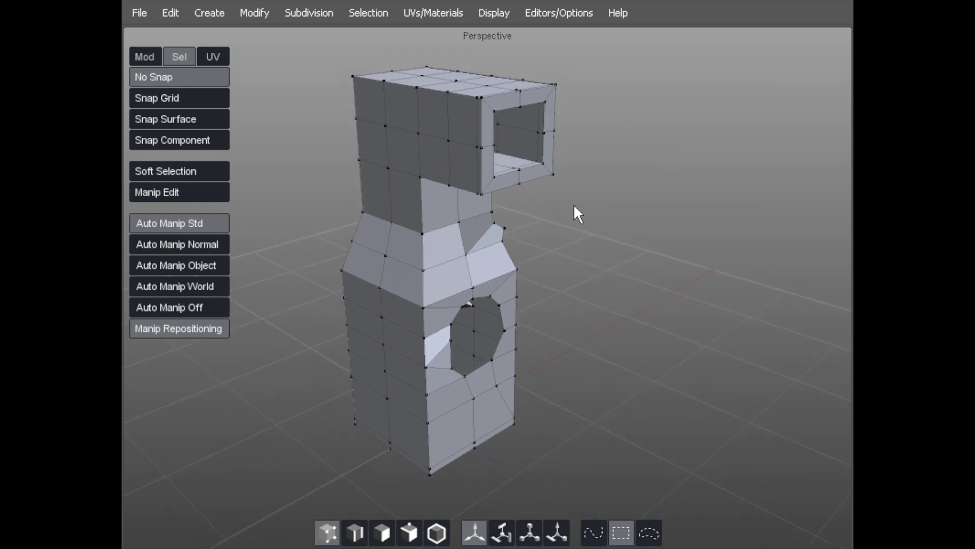
pyautogui.moveTo(427, 252); pyautogui.dragTo(431, 206, button='middle')
pyautogui.moveTo(718, 256); pyautogui.dragTo(554, 218, button='middle')
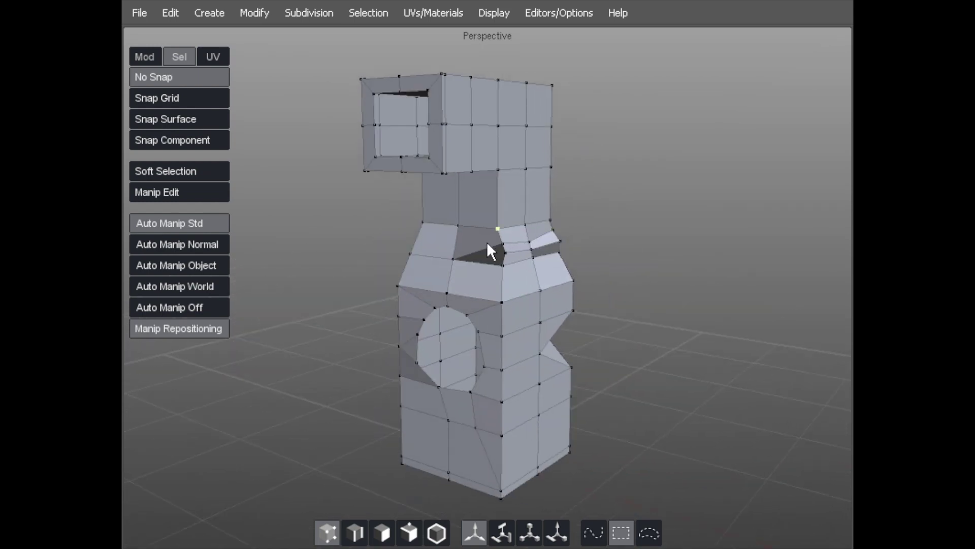
# Replace the bottle model with a new empty scene
pyautogui.click(140, 11)
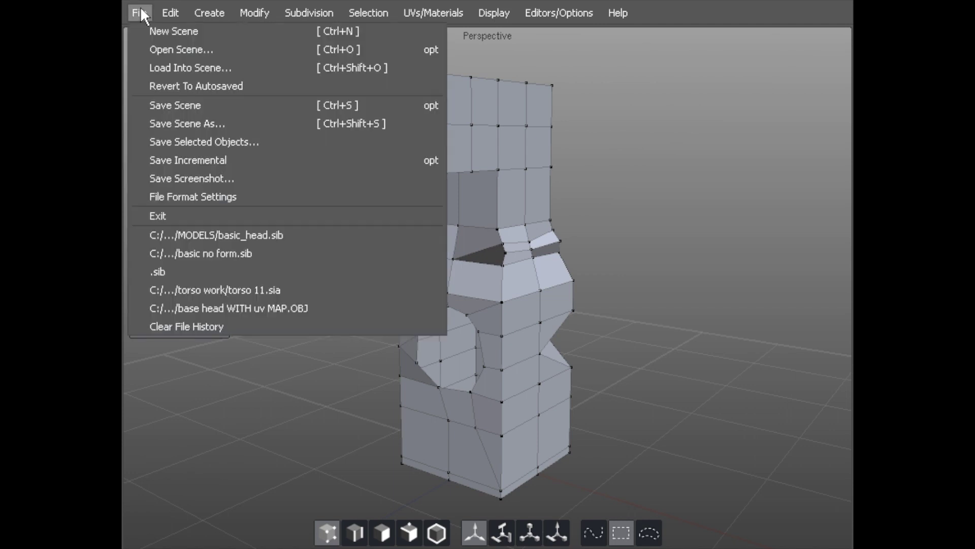
pyautogui.click(160, 32)
pyautogui.click(483, 300)
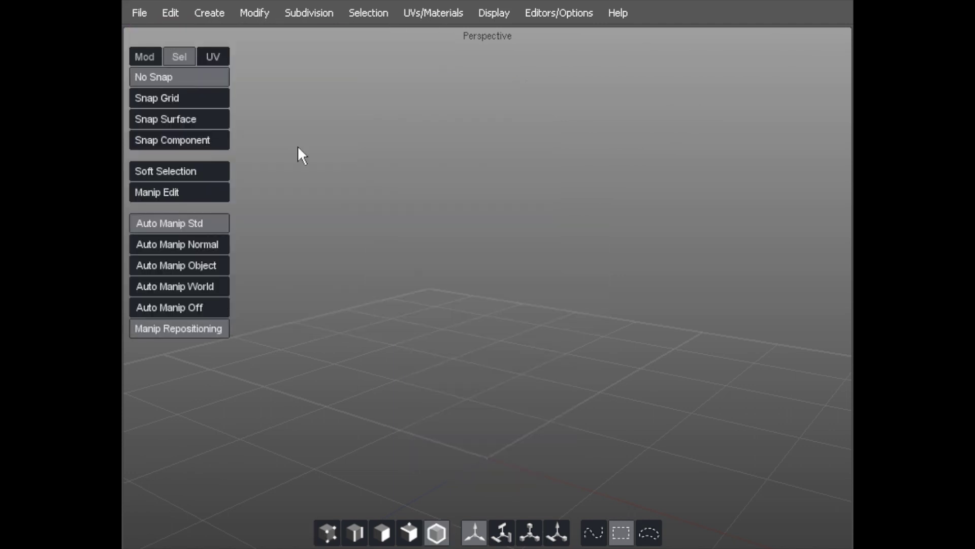
# Browse the C drive to the MODELS folder and open the basic_head scene
pyautogui.click(141, 12)
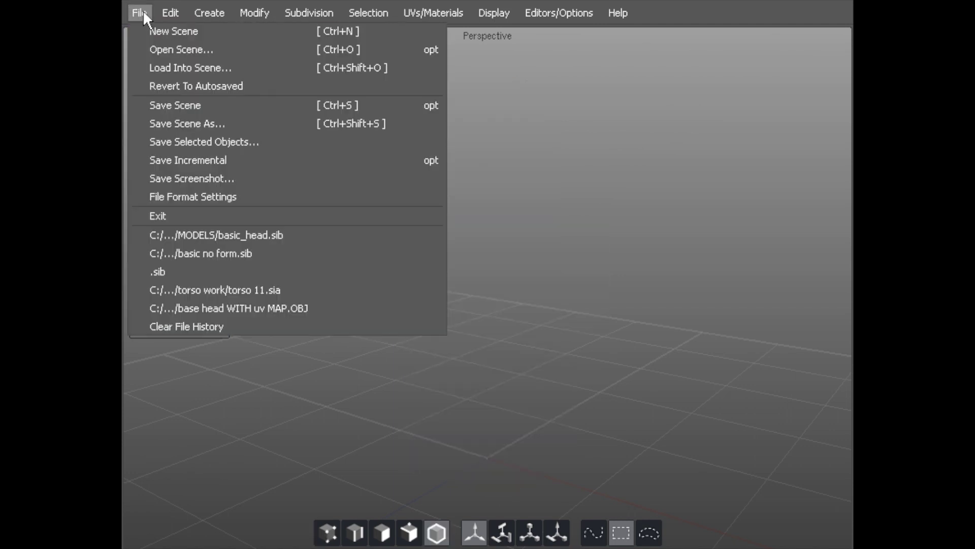
pyautogui.click(161, 49)
pyautogui.click(246, 36)
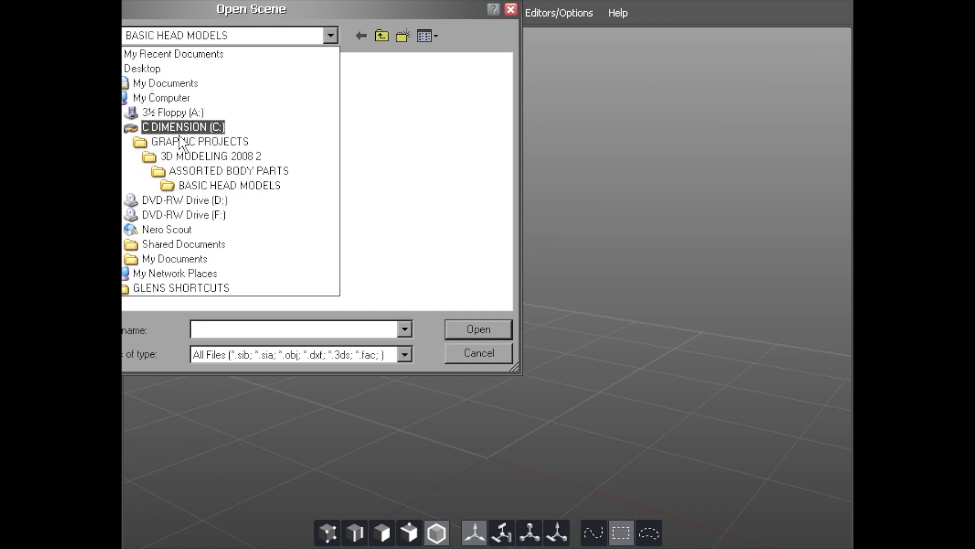
pyautogui.click(183, 127)
pyautogui.doubleClick(161, 110)
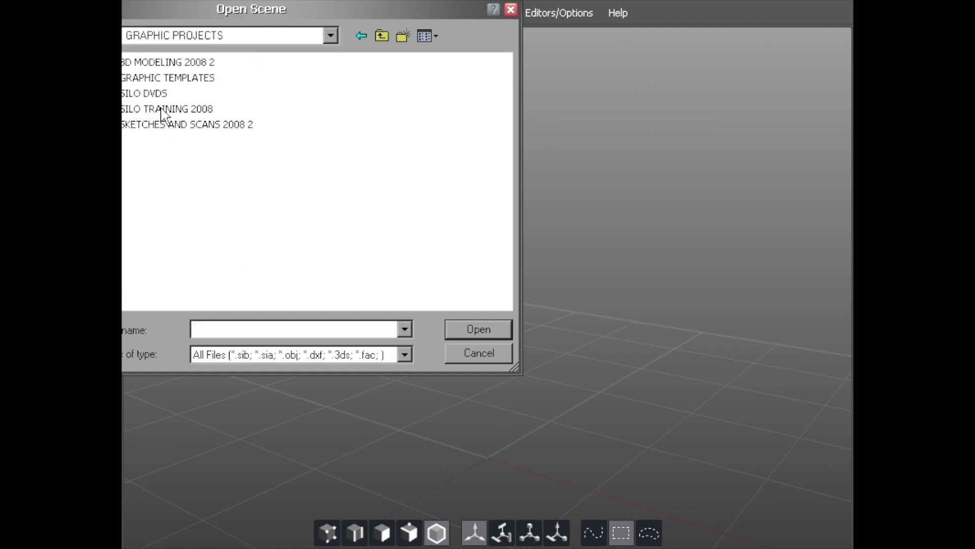
pyautogui.doubleClick(154, 63)
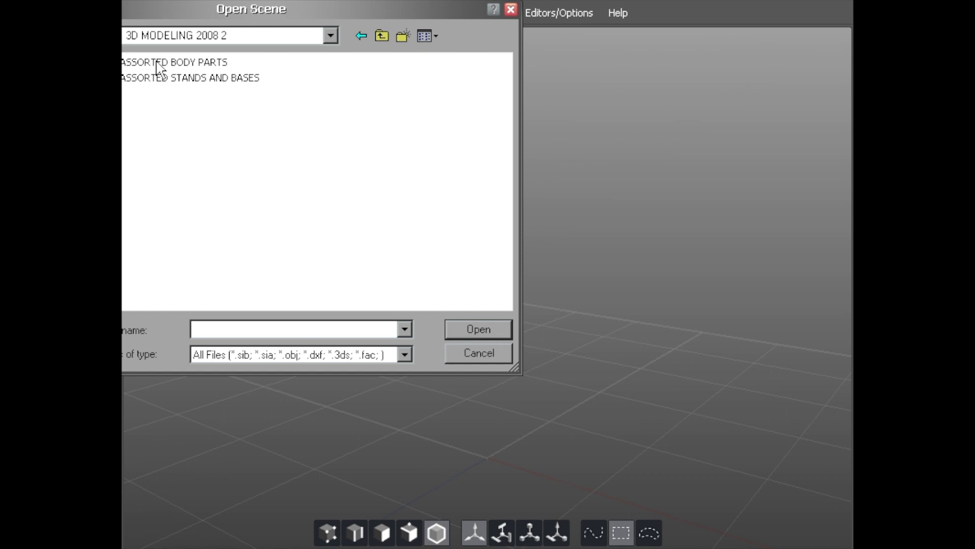
pyautogui.click(384, 31)
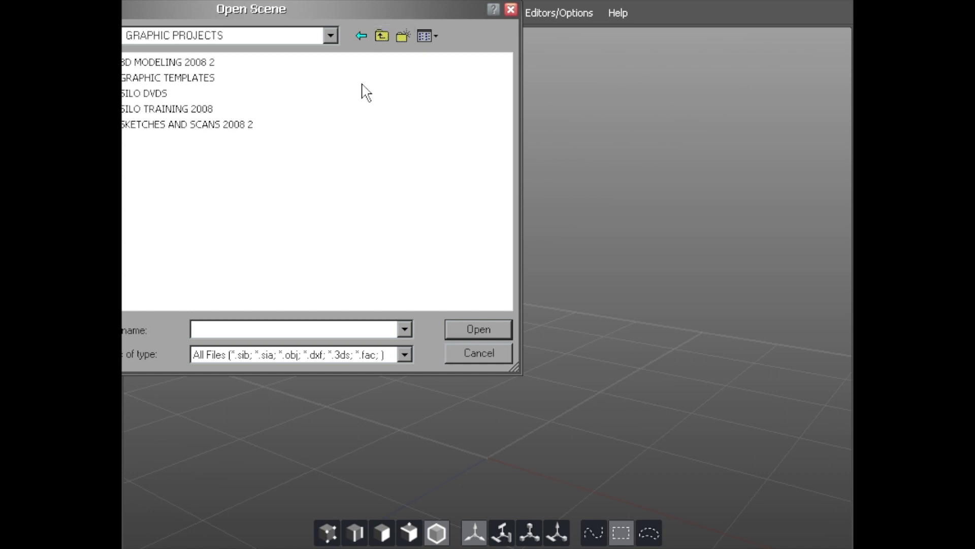
pyautogui.click(381, 36)
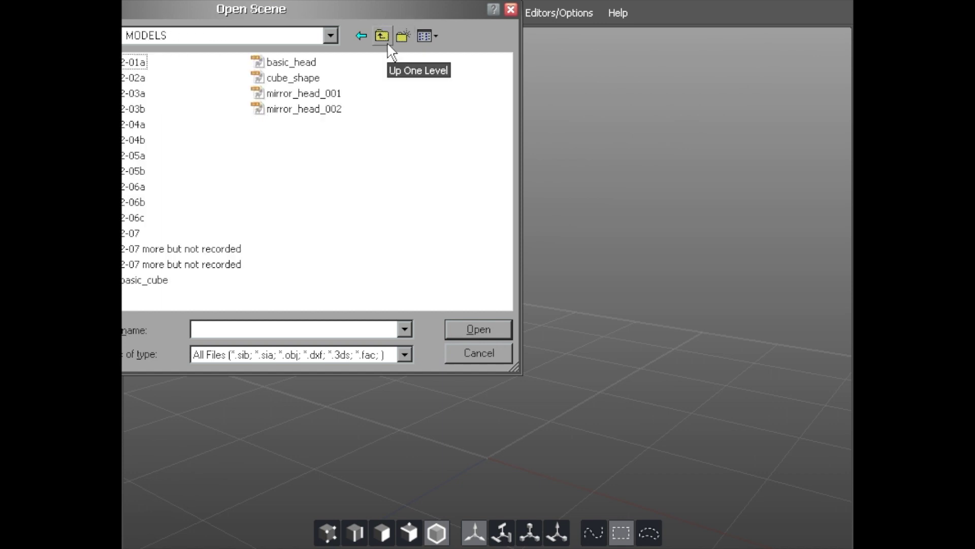
pyautogui.doubleClick(287, 67)
# Examine the head mesh from several angles with its vertices shown, focusing on the edge flow around the eye
pyautogui.keyDown('alt'); pyautogui.moveTo(403, 185); pyautogui.dragTo(309, 224, button='right'); pyautogui.keyUp('alt')
pyautogui.keyDown('alt'); pyautogui.moveTo(309, 224); pyautogui.dragTo(392, 187); pyautogui.keyUp('alt')
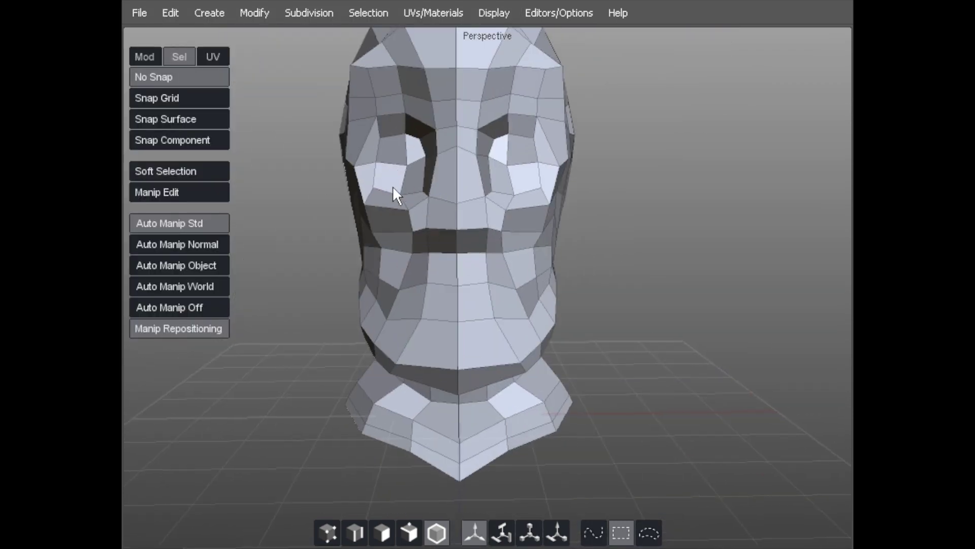
pyautogui.keyDown('alt'); pyautogui.moveTo(392, 187); pyautogui.dragTo(392, 156, button='right'); pyautogui.keyUp('alt')
pyautogui.moveTo(392, 156); pyautogui.dragTo(402, 189, button='middle')
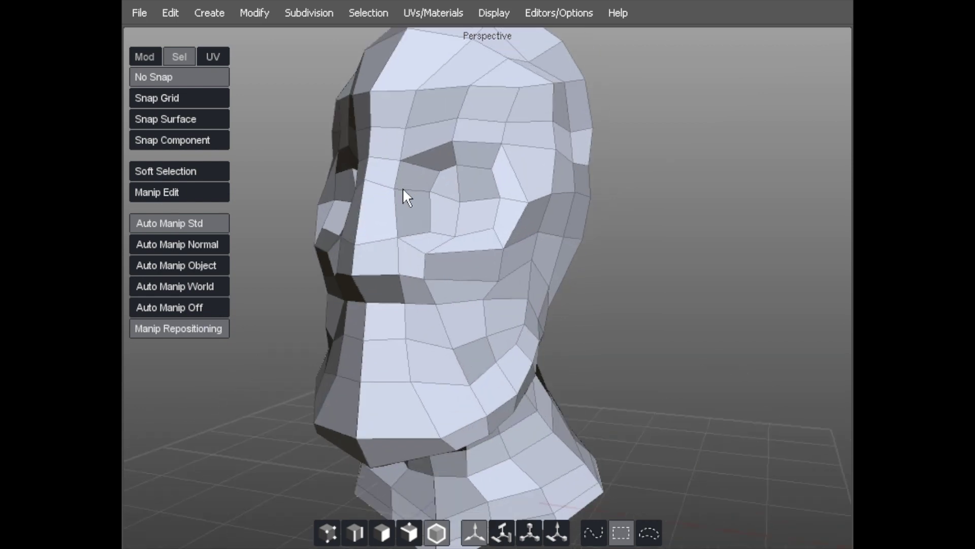
pyautogui.press('1')
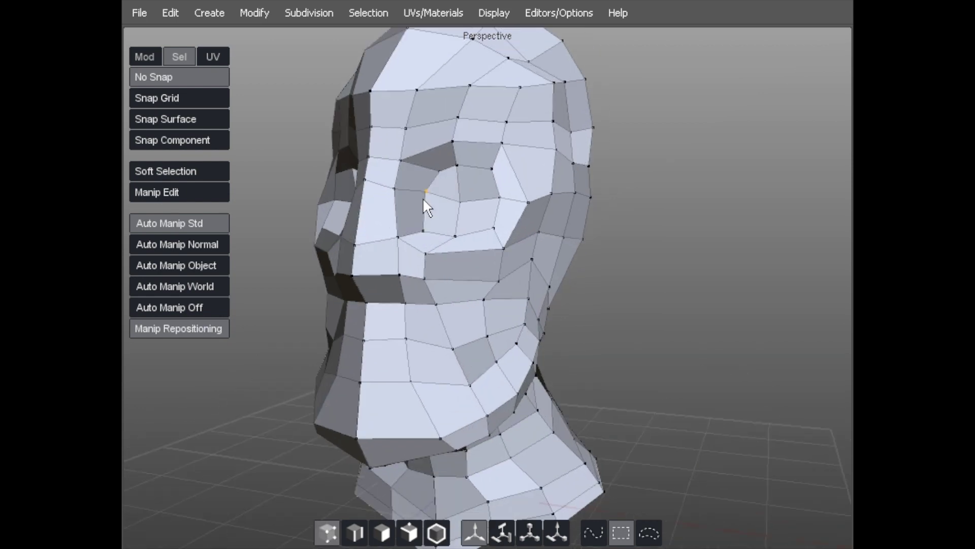
pyautogui.moveTo(446, 169); pyautogui.dragTo(358, 249, button='middle')
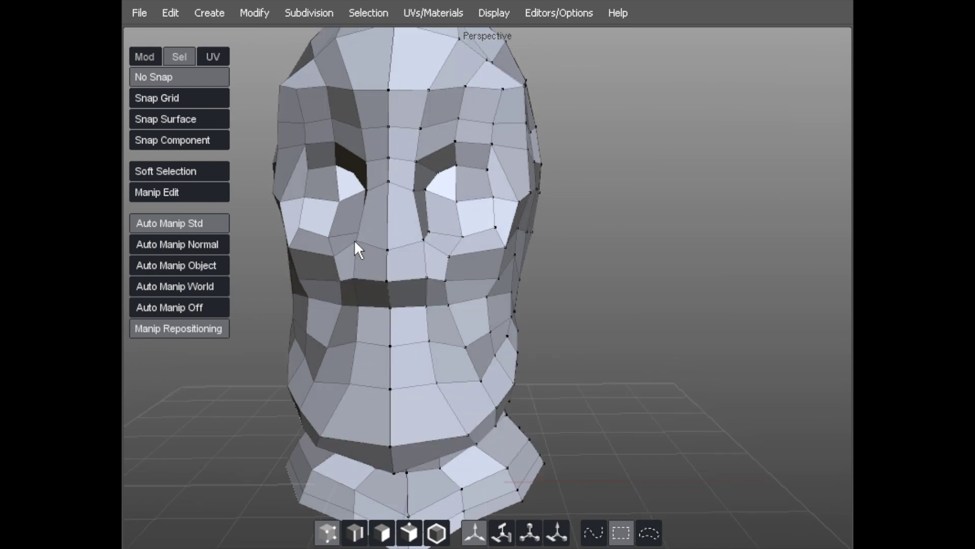
pyautogui.keyDown('alt'); pyautogui.moveTo(354, 239); pyautogui.dragTo(358, 235); pyautogui.keyUp('alt')
pyautogui.keyDown('alt'); pyautogui.moveTo(388, 217); pyautogui.dragTo(437, 201, button='right'); pyautogui.keyUp('alt')
pyautogui.keyDown('alt'); pyautogui.moveTo(437, 200); pyautogui.dragTo(502, 309, button='middle'); pyautogui.keyUp('alt')
pyautogui.keyDown('alt'); pyautogui.moveTo(502, 309); pyautogui.dragTo(457, 294); pyautogui.keyUp('alt')
pyautogui.keyDown('alt'); pyautogui.moveTo(457, 294); pyautogui.dragTo(501, 277, button='right'); pyautogui.keyUp('alt')
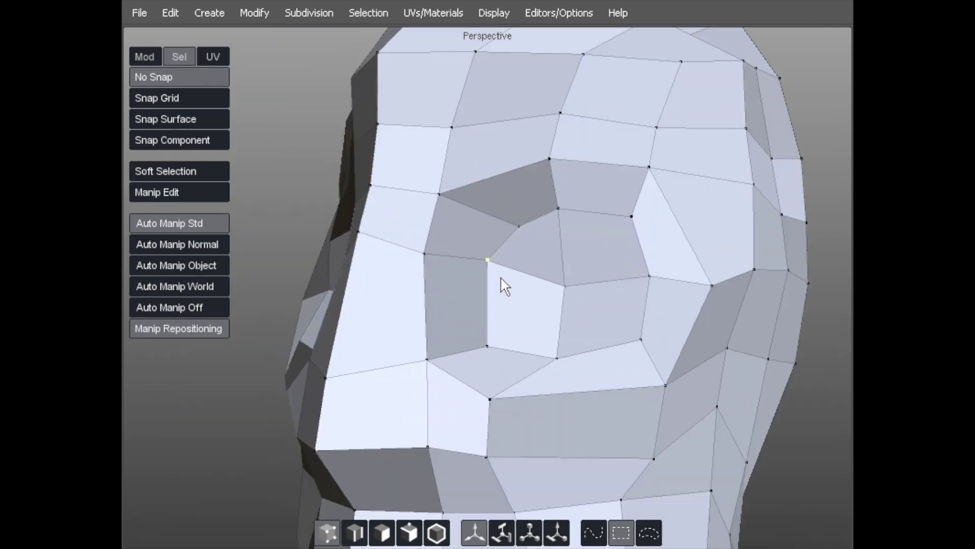
pyautogui.keyDown('alt'); pyautogui.moveTo(501, 277); pyautogui.dragTo(457, 288, button='middle'); pyautogui.keyUp('alt')
pyautogui.moveTo(460, 226); pyautogui.dragTo(423, 238, button='middle')
pyautogui.keyDown('alt'); pyautogui.moveTo(424, 239); pyautogui.dragTo(340, 235, button='right'); pyautogui.keyUp('alt')
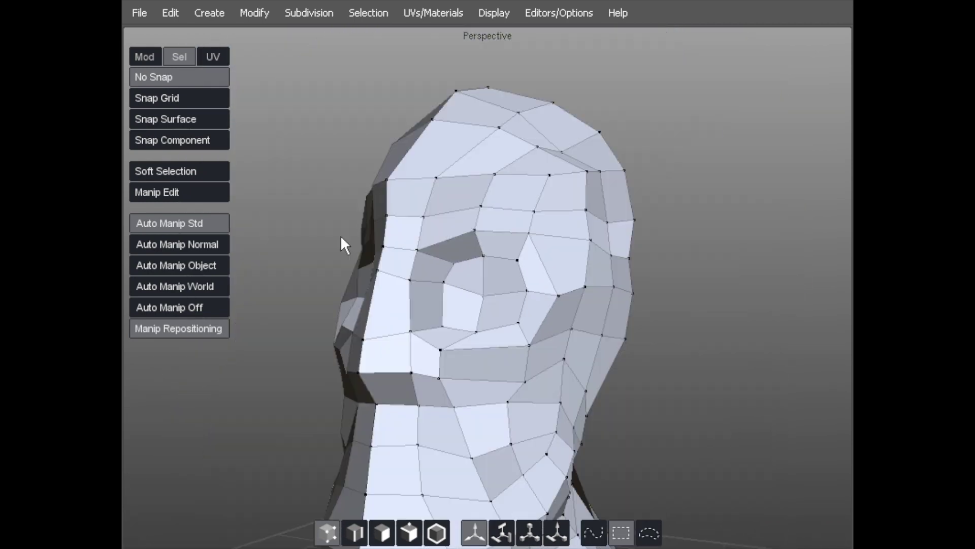
# Move the vertices around the eye on the head mesh to make the eye area rounder
pyautogui.press('f')
pyautogui.keyDown('alt'); pyautogui.moveTo(342, 230); pyautogui.dragTo(428, 234); pyautogui.keyUp('alt')
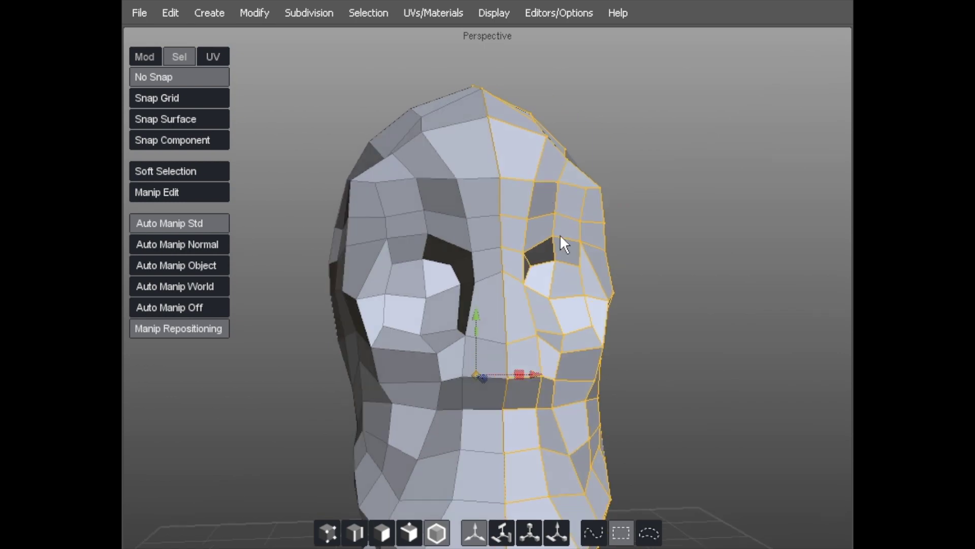
pyautogui.keyDown('alt'); pyautogui.moveTo(507, 221); pyautogui.dragTo(418, 203); pyautogui.keyUp('alt')
pyautogui.keyDown('alt'); pyautogui.moveTo(368, 221); pyautogui.dragTo(406, 204, button='right'); pyautogui.keyUp('alt')
pyautogui.keyDown('alt'); pyautogui.moveTo(406, 204); pyautogui.dragTo(397, 155, button='middle'); pyautogui.keyUp('alt')
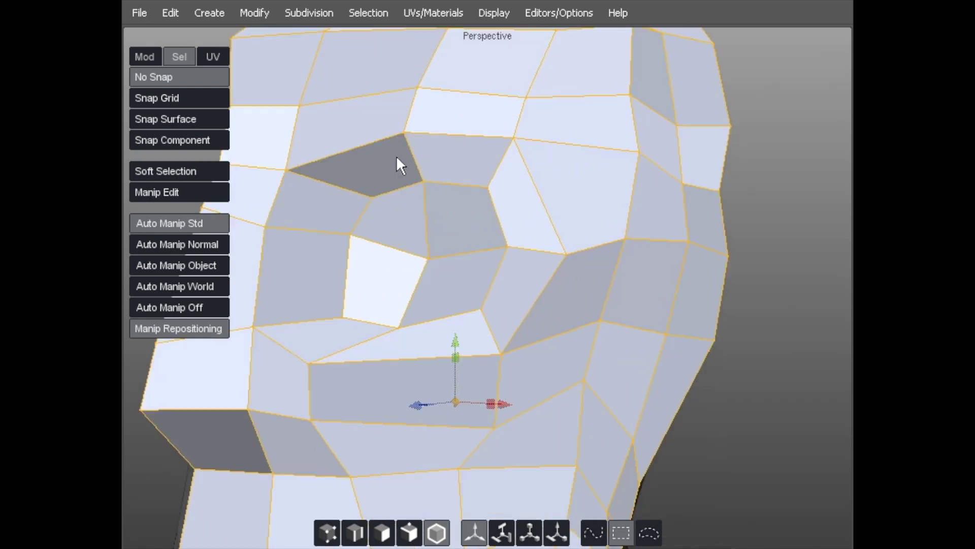
pyautogui.keyDown('alt'); pyautogui.moveTo(396, 156); pyautogui.dragTo(316, 191, button='right'); pyautogui.keyUp('alt')
pyautogui.scroll(5, 403, 239)
pyautogui.press('a')
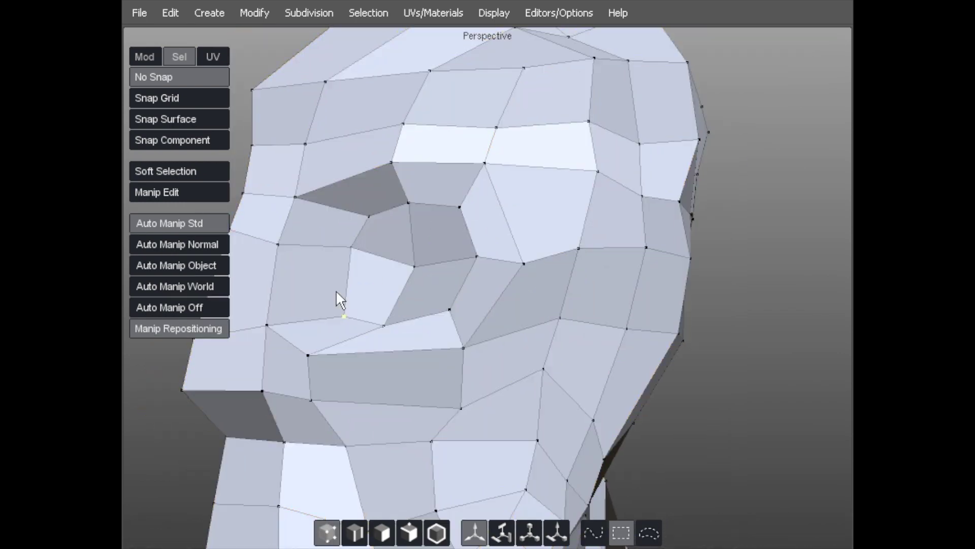
pyautogui.moveTo(340, 257); pyautogui.dragTo(361, 230)
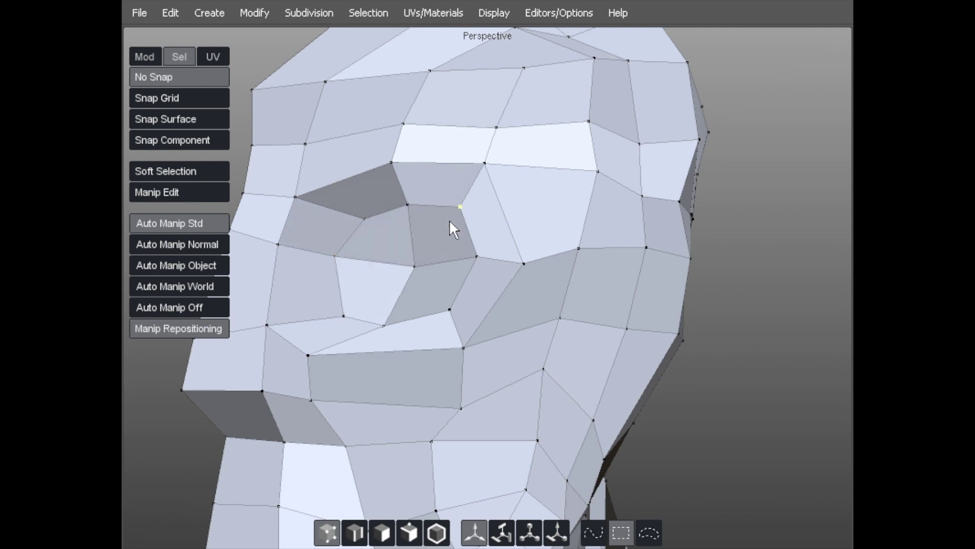
pyautogui.moveTo(477, 256); pyautogui.dragTo(481, 263)
# Extrude the four faces at the centre of the eye and scale them inward to form an inner ring of faces
pyautogui.press('d')
pyautogui.click(440, 299)
pyautogui.keyDown('shift'); pyautogui.click(380, 286); pyautogui.keyUp('shift')
pyautogui.keyDown('shift'); pyautogui.click(382, 235); pyautogui.keyUp('shift')
pyautogui.keyDown('shift'); pyautogui.click(438, 235); pyautogui.keyUp('shift')
pyautogui.keyDown('alt'); pyautogui.moveTo(502, 278); pyautogui.dragTo(356, 243, button='right'); pyautogui.keyUp('alt')
pyautogui.keyDown('alt'); pyautogui.moveTo(357, 243); pyautogui.dragTo(341, 242); pyautogui.keyUp('alt')
pyautogui.keyDown('alt'); pyautogui.moveTo(342, 243); pyautogui.dragTo(423, 245, button='right'); pyautogui.keyUp('alt')
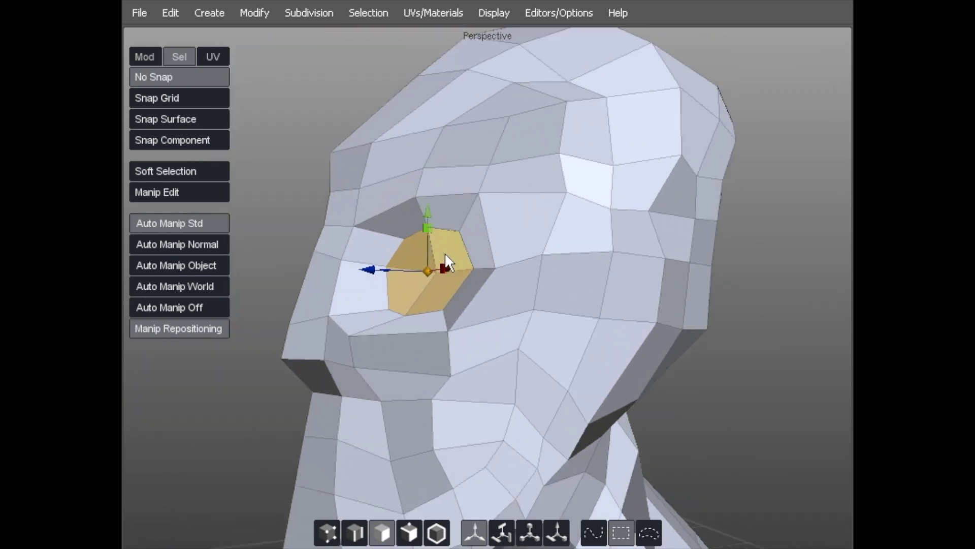
pyautogui.scroll(4, 437, 259)
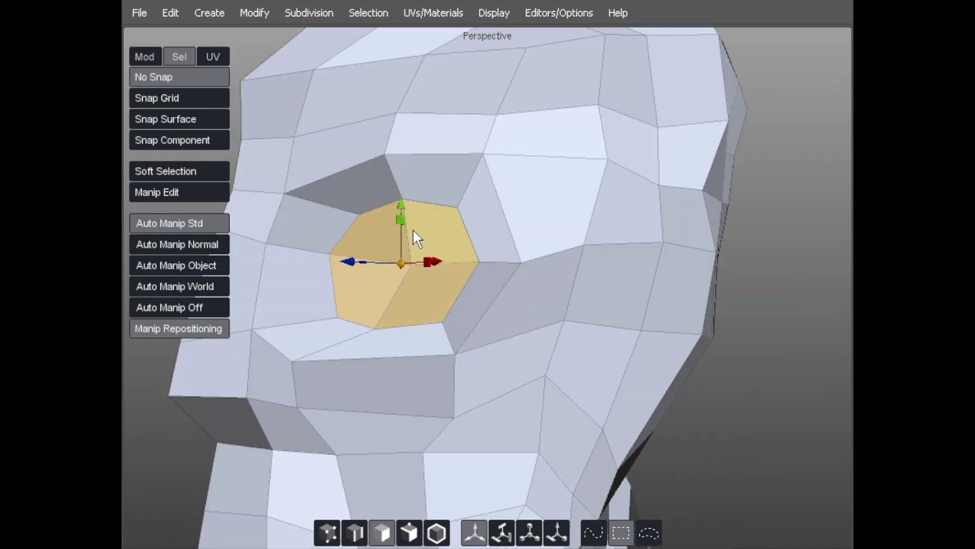
pyautogui.scroll(2, 379, 258)
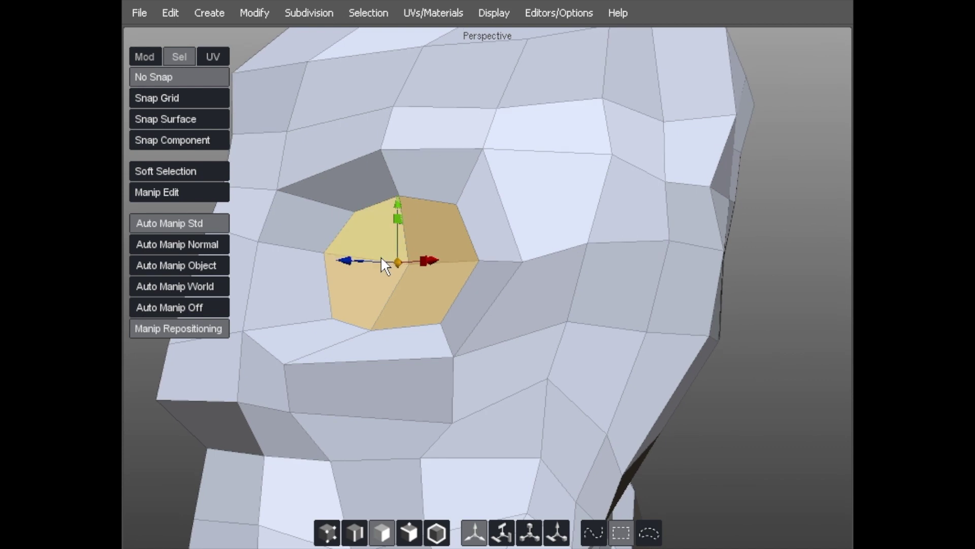
pyautogui.press('z')
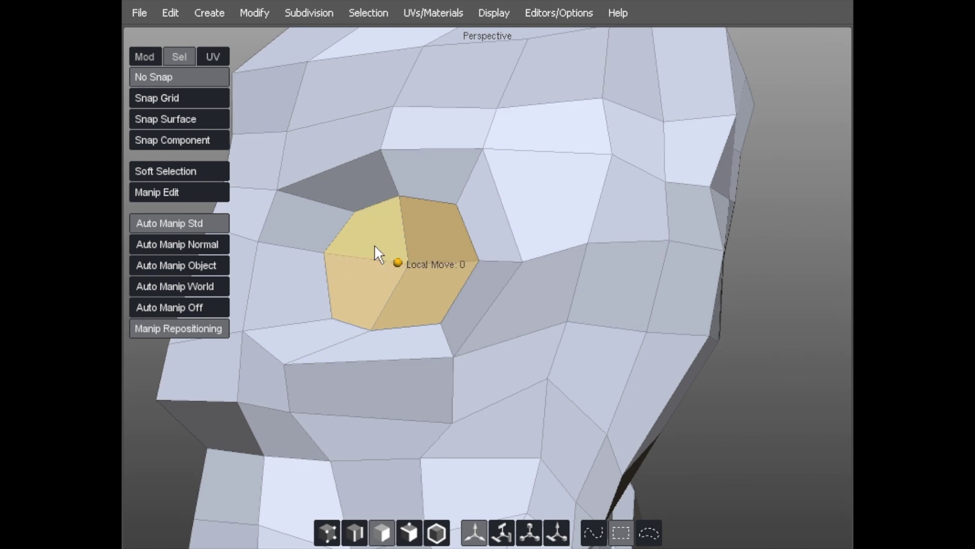
pyautogui.press('r')
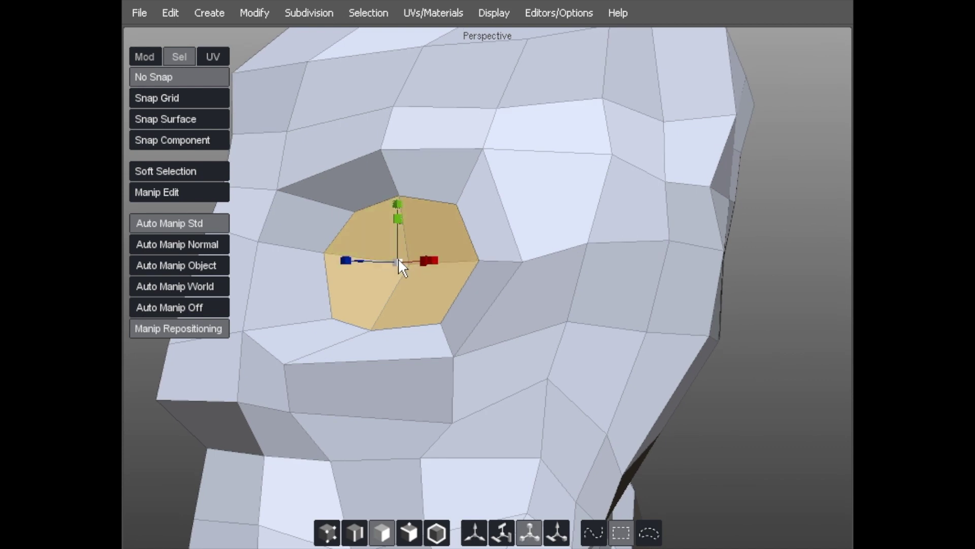
pyautogui.moveTo(398, 260); pyautogui.dragTo(465, 246)
pyautogui.scroll(-5, 348, 245)
pyautogui.moveTo(465, 245); pyautogui.dragTo(435, 215, button='middle')
pyautogui.scroll(6, 435, 214)
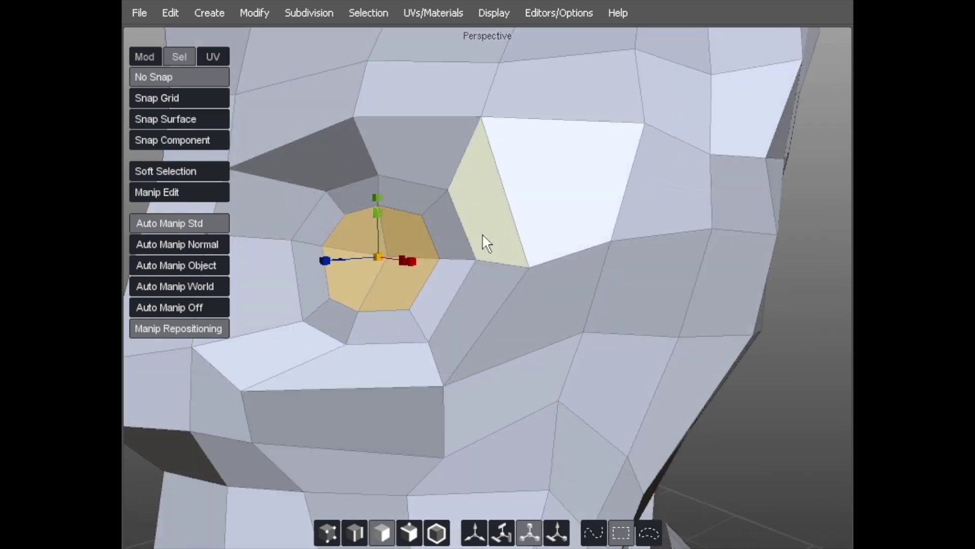
# Select the inner ring of faces around the eye as a loop to examine how it flows
pyautogui.click(448, 231)
pyautogui.click(440, 292)
pyautogui.click(387, 332)
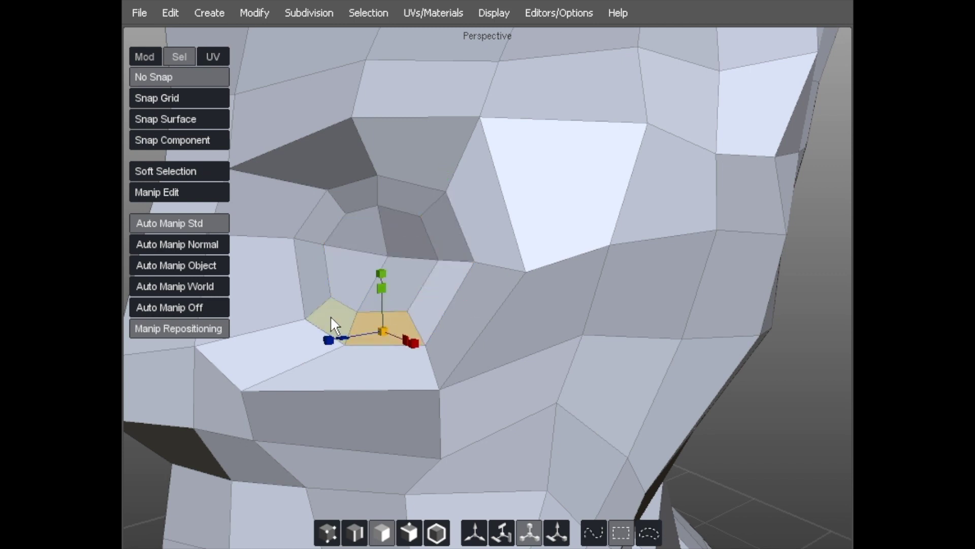
pyautogui.doubleClick(330, 317)
pyautogui.click(367, 324)
pyautogui.keyDown('shift'); pyautogui.doubleClick(342, 319); pyautogui.keyUp('shift')
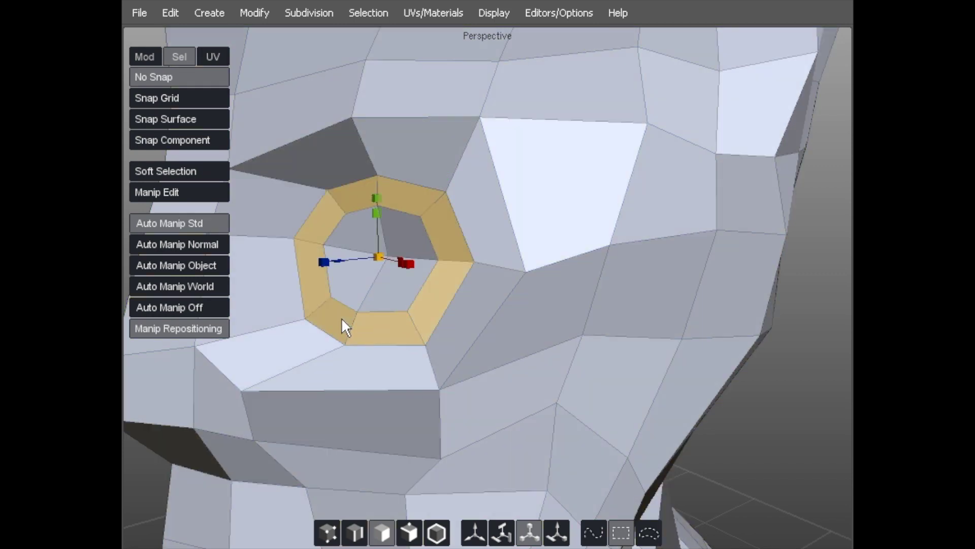
pyautogui.keyDown('alt'); pyautogui.moveTo(364, 278); pyautogui.dragTo(297, 257, button='right'); pyautogui.keyUp('alt')
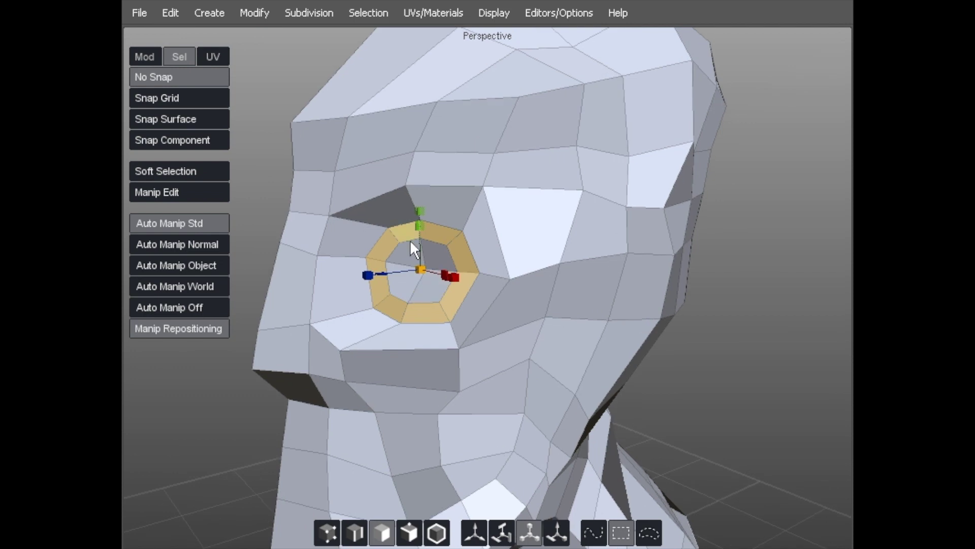
pyautogui.click(419, 321)
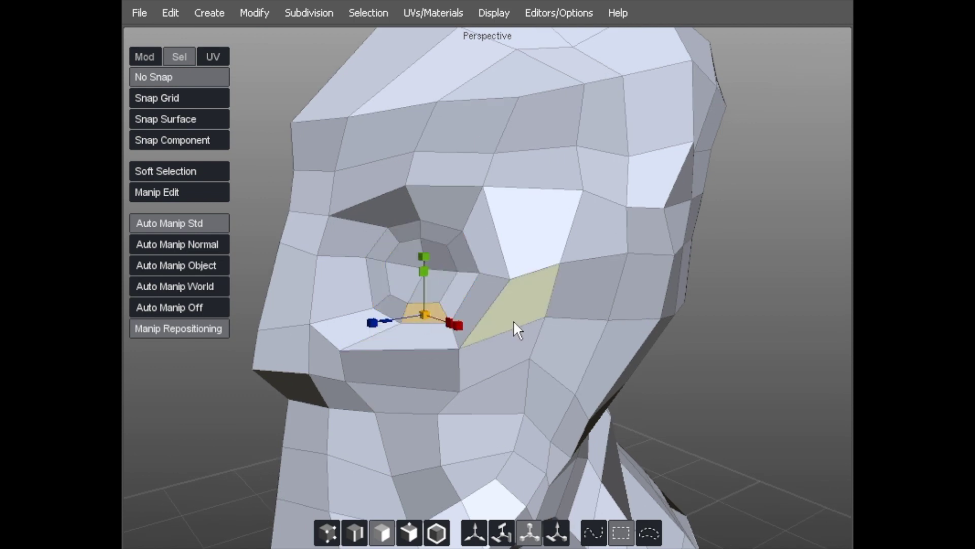
pyautogui.doubleClick(395, 303)
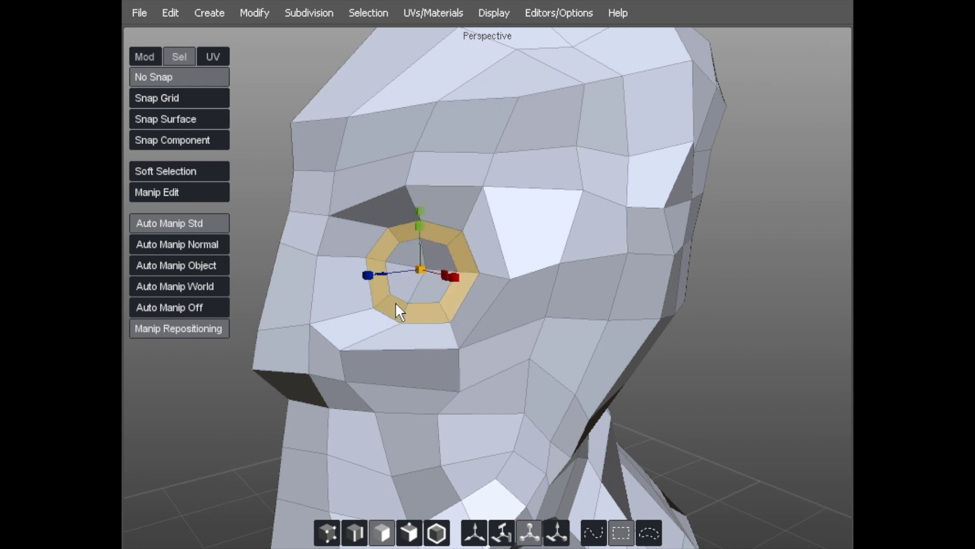
pyautogui.keyDown('alt'); pyautogui.moveTo(385, 291); pyautogui.dragTo(467, 276, button='right'); pyautogui.keyUp('alt')
# Select the outer loop of faces around the eye and examine its flow up close
pyautogui.click(484, 244)
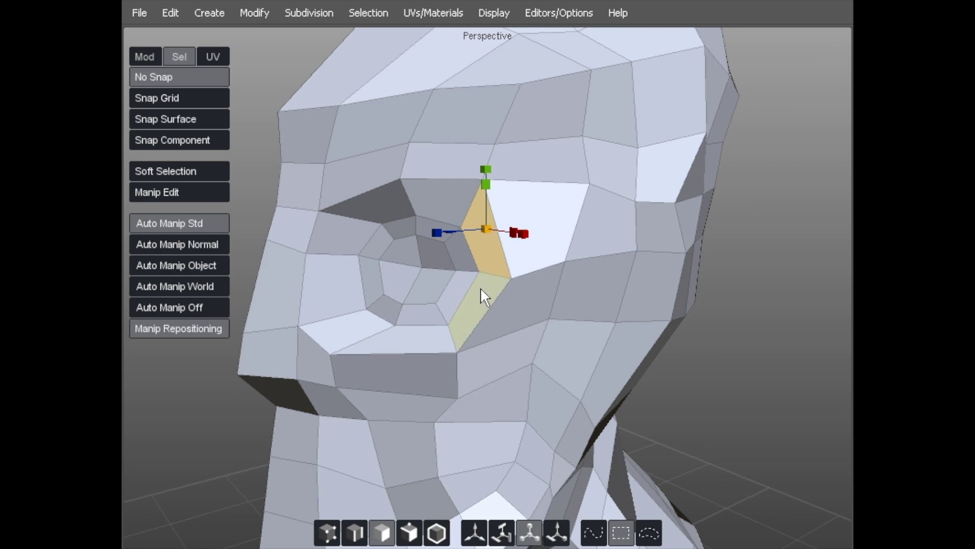
pyautogui.hotkey('ctrl', 'z')
pyautogui.keyDown('alt'); pyautogui.moveTo(480, 285); pyautogui.dragTo(370, 202, button='right'); pyautogui.keyUp('alt')
pyautogui.keyDown('alt'); pyautogui.moveTo(371, 202); pyautogui.dragTo(422, 213, button='middle'); pyautogui.keyUp('alt')
pyautogui.keyDown('alt'); pyautogui.moveTo(403, 236); pyautogui.dragTo(441, 208, button='right'); pyautogui.keyUp('alt')
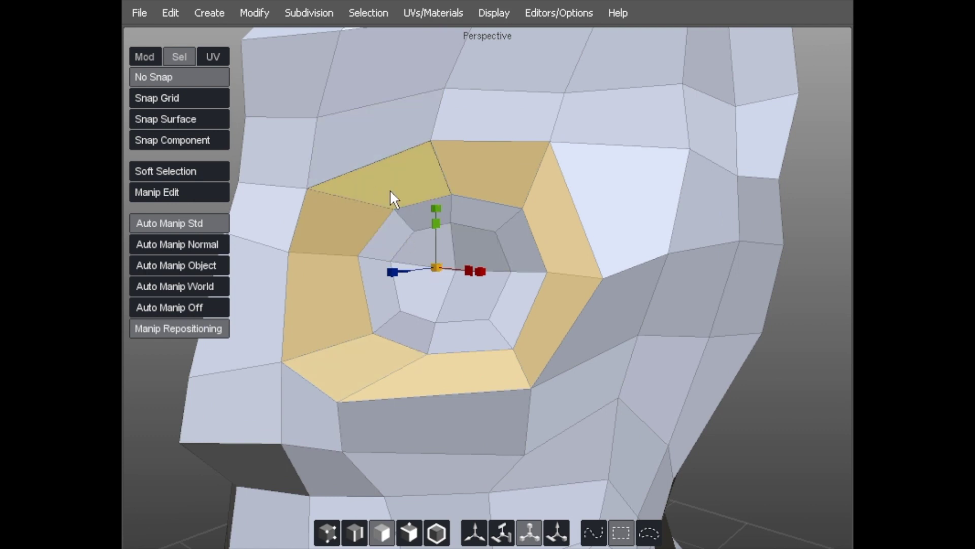
pyautogui.hotkey('shift', 'x')
pyautogui.press('Escape')
pyautogui.keyDown('alt'); pyautogui.moveTo(341, 227); pyautogui.dragTo(370, 233); pyautogui.keyUp('alt')
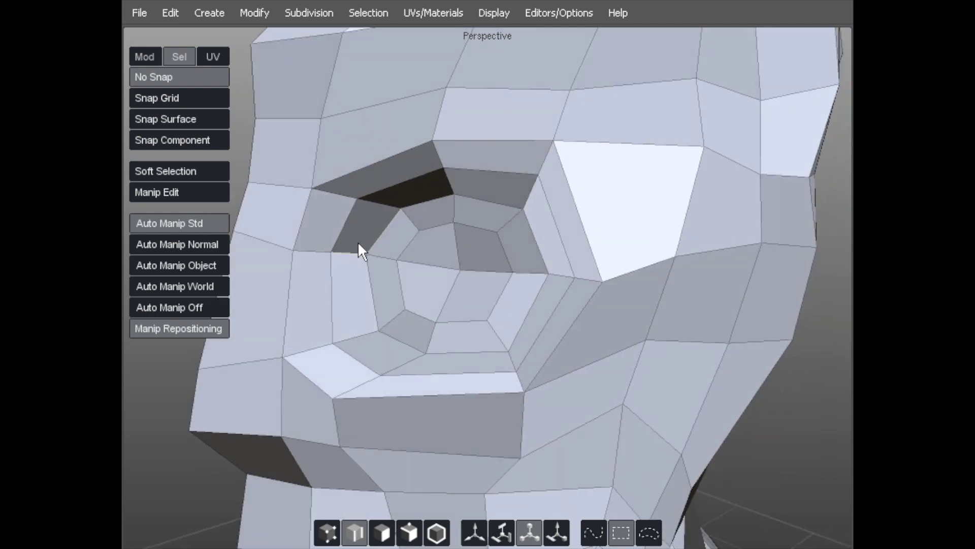
pyautogui.click(344, 262)
pyautogui.press('Escape')
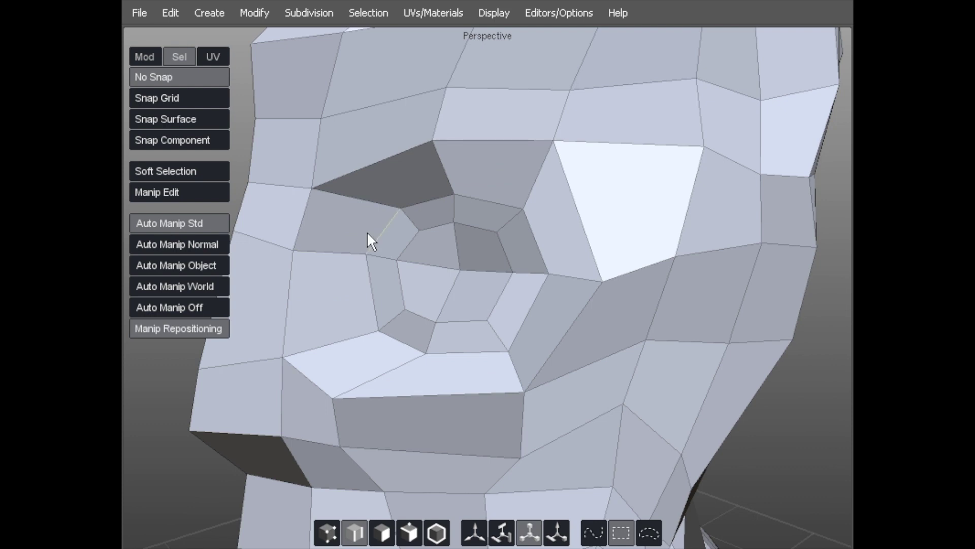
pyautogui.keyDown('alt'); pyautogui.moveTo(361, 228); pyautogui.dragTo(338, 256); pyautogui.keyUp('alt')
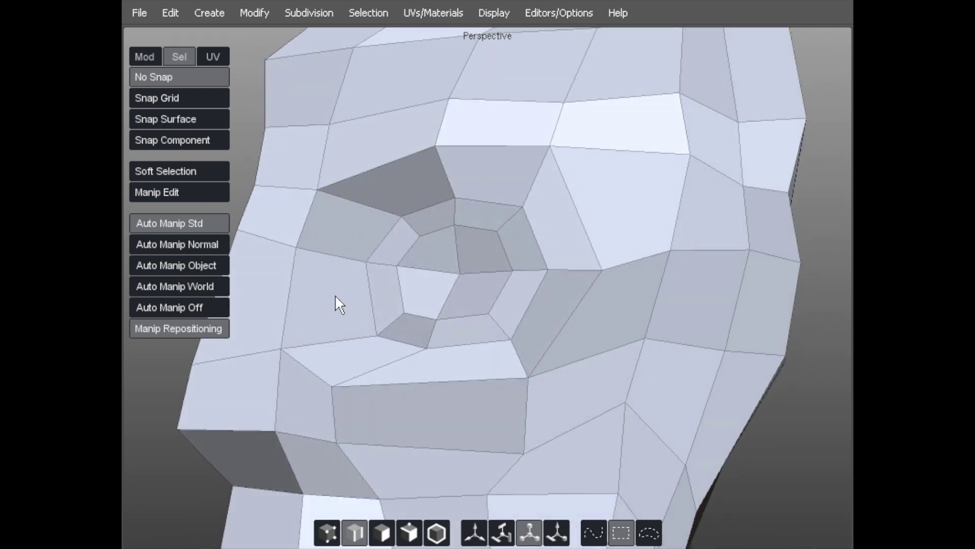
# Insert an edge loop through the outer ring of faces around the eye
pyautogui.click(347, 254)
pyautogui.scroll(2, 346, 253)
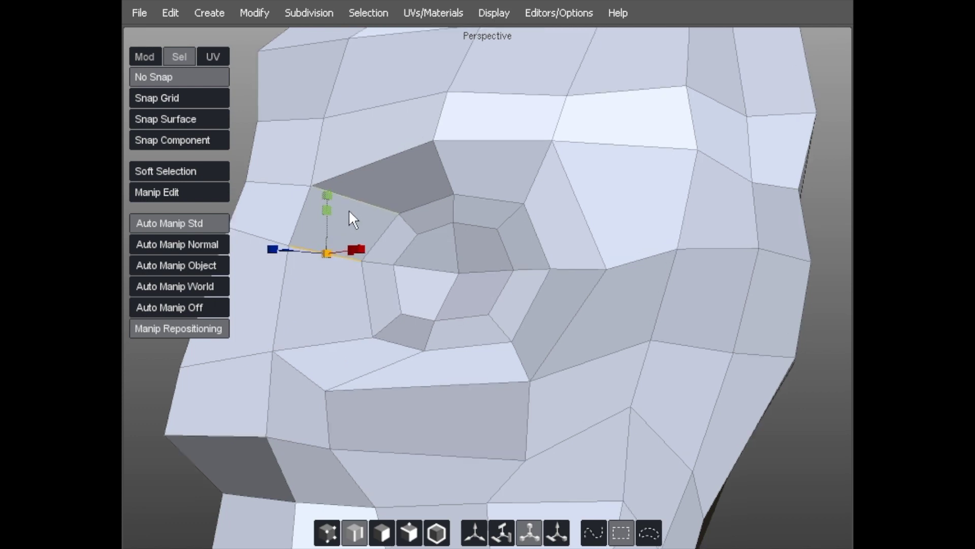
pyautogui.hotkey('shift', 'x')
pyautogui.click(323, 279)
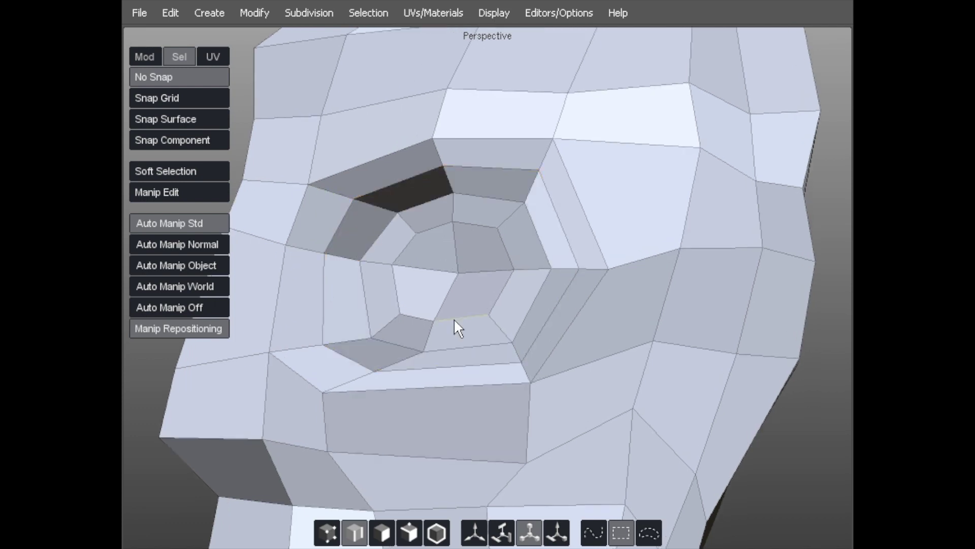
# Move the vertices at the outer corner and below the eye outward and adjust those inside to even out the rings
pyautogui.press('a')
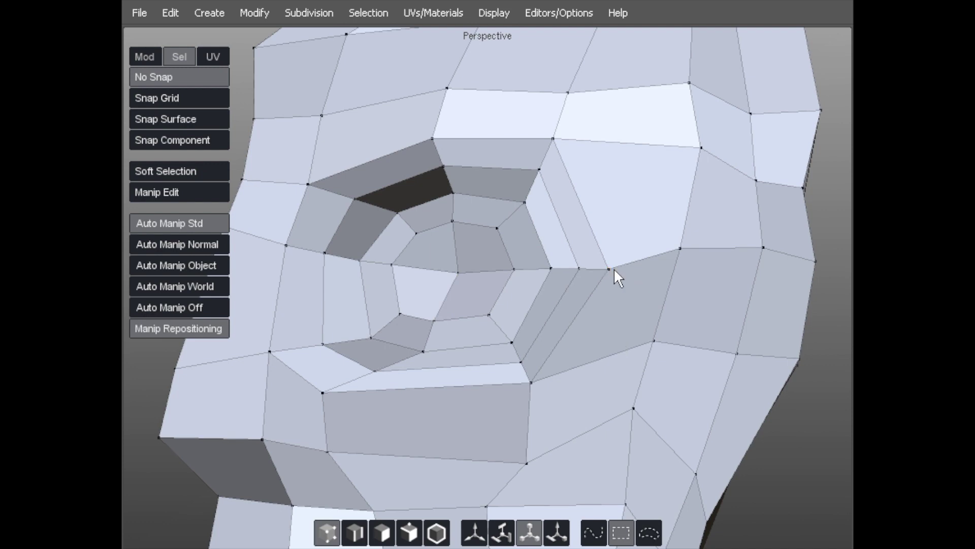
pyautogui.press('w')
pyautogui.moveTo(609, 268); pyautogui.dragTo(576, 280)
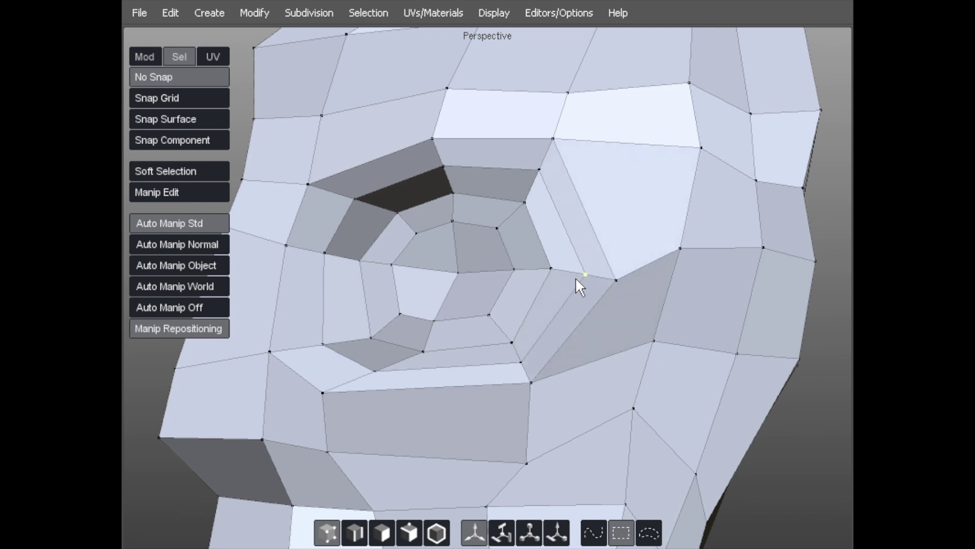
pyautogui.moveTo(522, 375); pyautogui.dragTo(529, 391)
pyautogui.moveTo(336, 389)
pyautogui.mouseDown()
pyautogui.moveTo(337, 401)
pyautogui.moveTo(328, 396)
pyautogui.mouseUp()
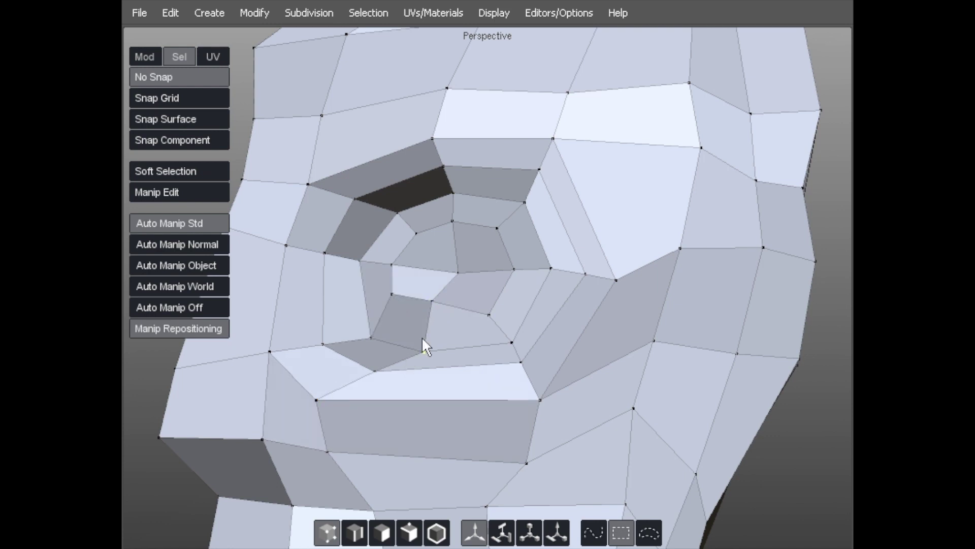
pyautogui.moveTo(422, 339); pyautogui.dragTo(412, 323)
pyautogui.moveTo(500, 322); pyautogui.dragTo(499, 319)
# Extrude the column of four faces along the bridge of the nose forward from the face
pyautogui.keyDown('alt'); pyautogui.moveTo(498, 319); pyautogui.dragTo(285, 275, button='right'); pyautogui.keyUp('alt')
pyautogui.moveTo(381, 310)
pyautogui.keyDown('alt'); pyautogui.mouseDown()
pyautogui.moveTo(438, 310)
pyautogui.moveTo(381, 310)
pyautogui.mouseUp(); pyautogui.keyUp('alt')
pyautogui.scroll(3, 449, 282)
pyautogui.moveTo(449, 281); pyautogui.dragTo(398, 317, button='middle')
pyautogui.press('f')
pyautogui.click(364, 361)
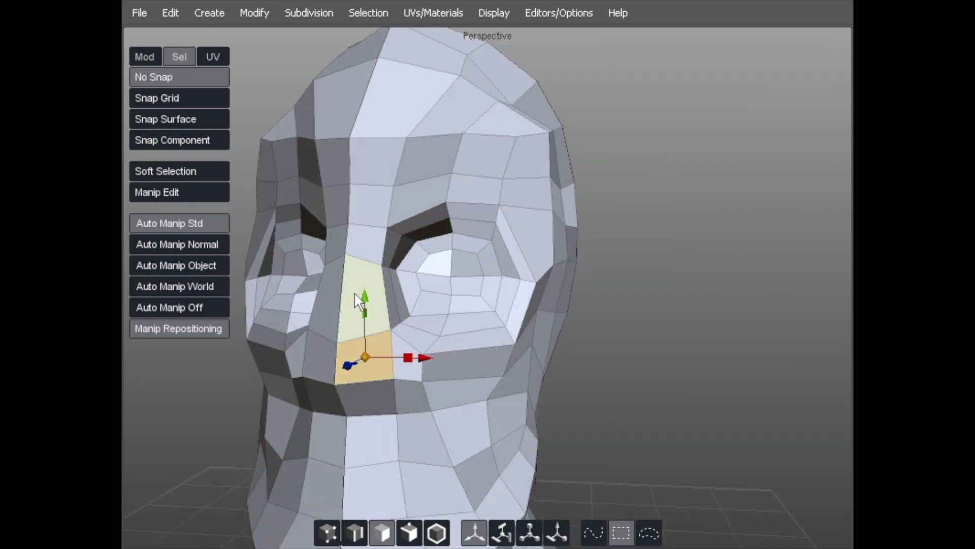
pyautogui.keyDown('shift'); pyautogui.click(350, 276); pyautogui.keyUp('shift')
pyautogui.keyDown('shift'); pyautogui.click(367, 238); pyautogui.keyUp('shift')
pyautogui.keyDown('shift'); pyautogui.click(365, 197); pyautogui.keyUp('shift')
pyautogui.keyDown('alt'); pyautogui.moveTo(404, 253); pyautogui.dragTo(294, 258); pyautogui.keyUp('alt')
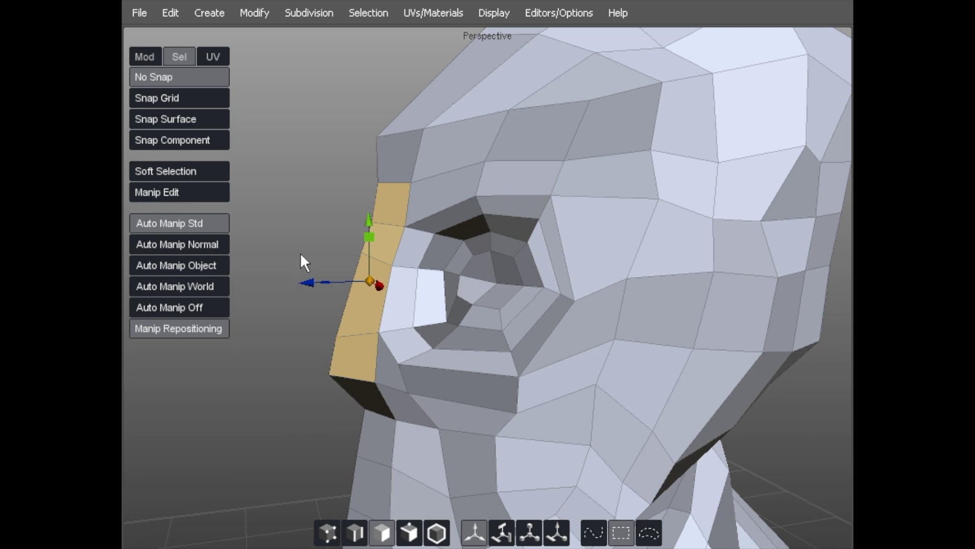
pyautogui.press('z')
pyautogui.moveTo(306, 284); pyautogui.dragTo(264, 263)
# Reshape the top of the extruded nose by moving its upper vertices to blend the bridge into the brow
pyautogui.press('a')
pyautogui.moveTo(286, 249); pyautogui.dragTo(513, 261, button='middle')
pyautogui.moveTo(551, 243); pyautogui.dragTo(534, 256)
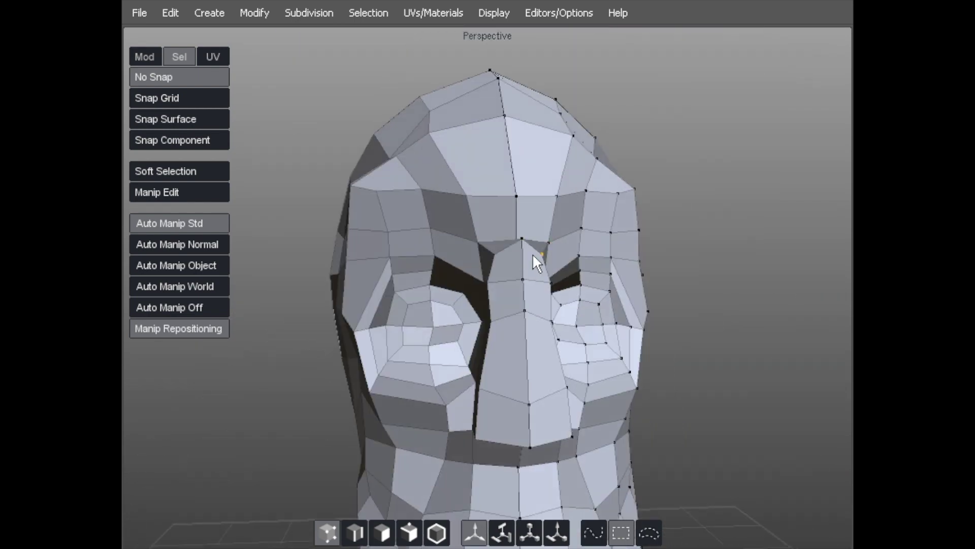
pyautogui.moveTo(523, 243); pyautogui.dragTo(456, 269, button='middle')
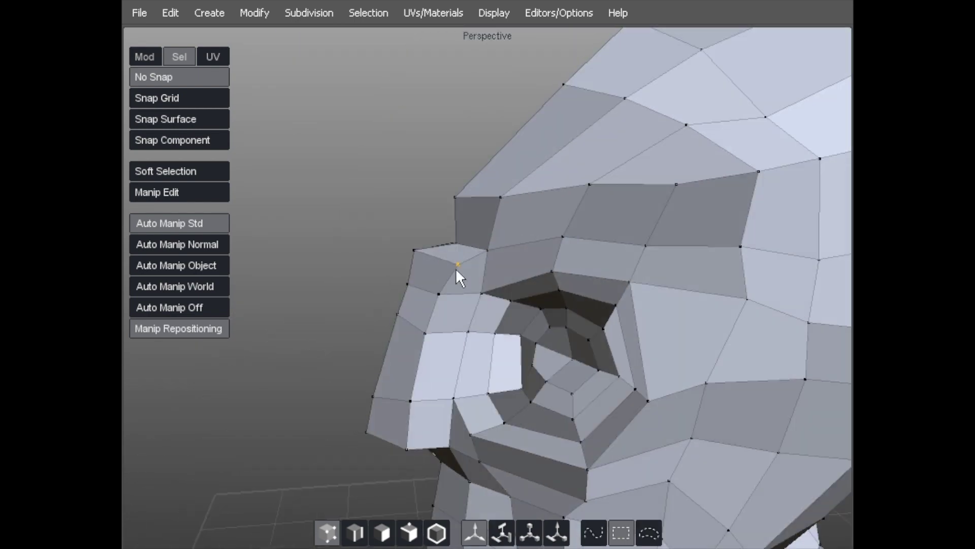
pyautogui.moveTo(454, 245); pyautogui.dragTo(435, 216)
pyautogui.moveTo(487, 250); pyautogui.dragTo(480, 228)
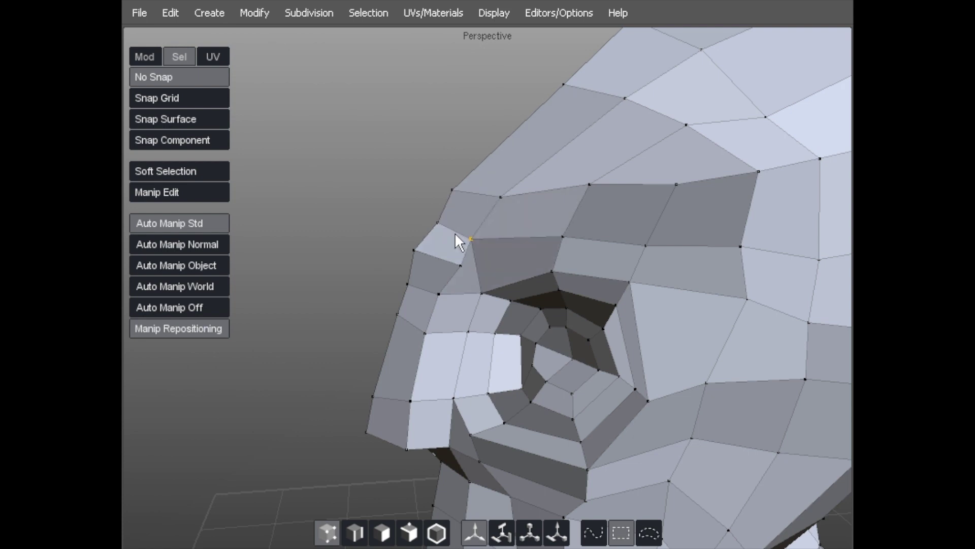
pyautogui.moveTo(444, 293); pyautogui.dragTo(450, 291)
# Pull the vertices of the lower nose ridge and tip forward and adjust those along its side
pyautogui.moveTo(424, 332); pyautogui.dragTo(349, 363)
pyautogui.moveTo(383, 434); pyautogui.dragTo(398, 445)
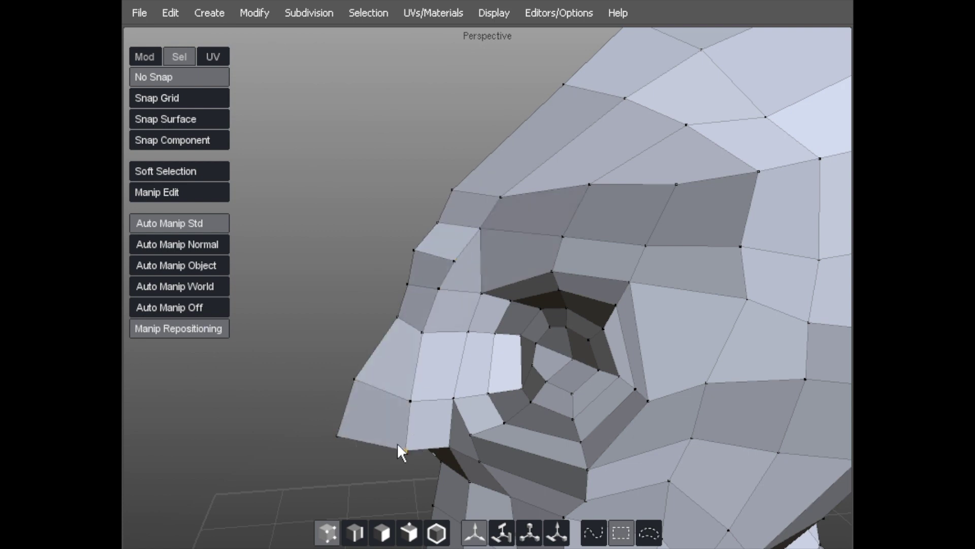
pyautogui.moveTo(415, 307); pyautogui.dragTo(409, 326)
pyautogui.moveTo(413, 395); pyautogui.dragTo(483, 341)
# Adjust the vertices along the side of the nose and at the inner brow to refine the nose's width
pyautogui.moveTo(485, 343); pyautogui.dragTo(369, 421, button='middle')
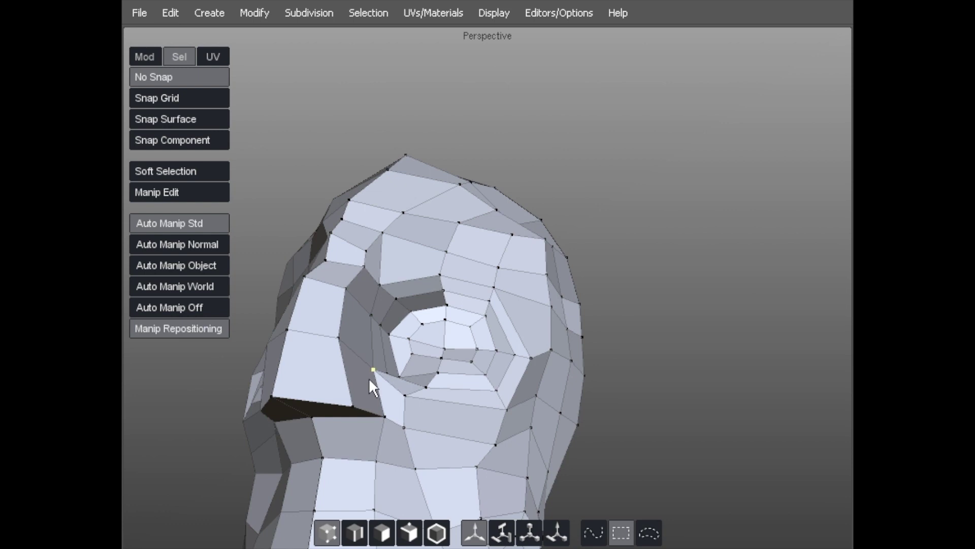
pyautogui.moveTo(347, 355); pyautogui.dragTo(369, 285)
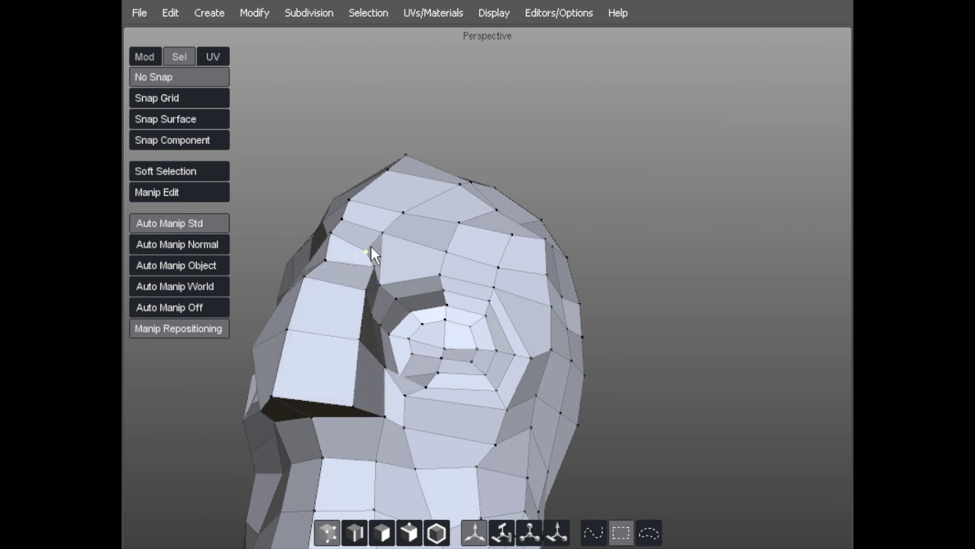
pyautogui.moveTo(383, 242); pyautogui.dragTo(392, 230)
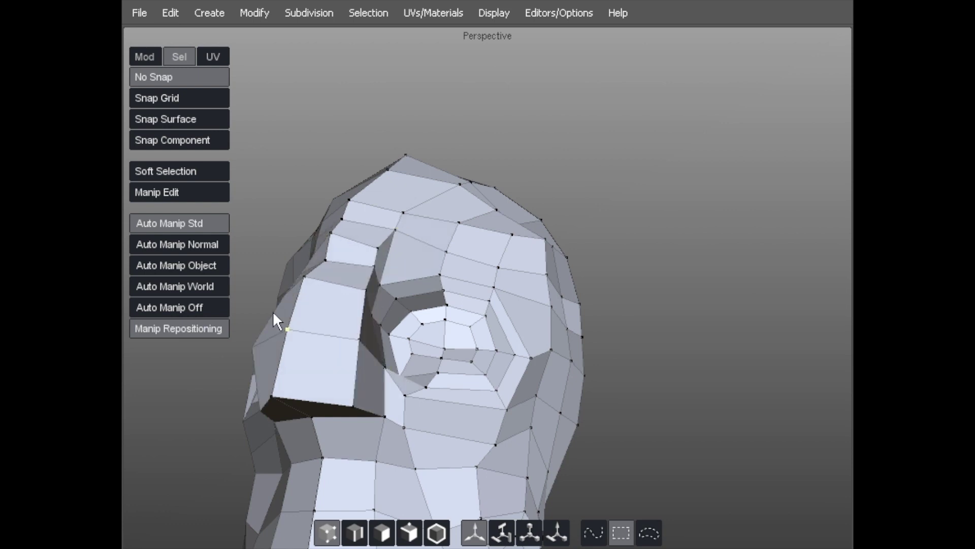
pyautogui.moveTo(324, 295); pyautogui.dragTo(381, 267, button='middle')
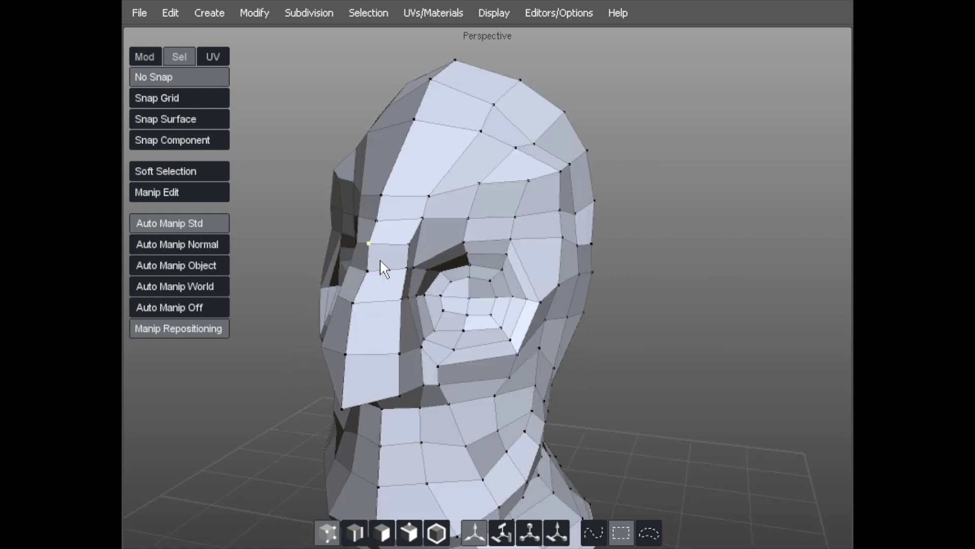
# Pull the vertices along the upper and lower edges of the brow forward to form a projecting brow ridge
pyautogui.moveTo(416, 201); pyautogui.dragTo(351, 214, button='middle')
pyautogui.moveTo(446, 211); pyautogui.dragTo(513, 205, button='middle')
pyautogui.moveTo(444, 219); pyautogui.dragTo(418, 221)
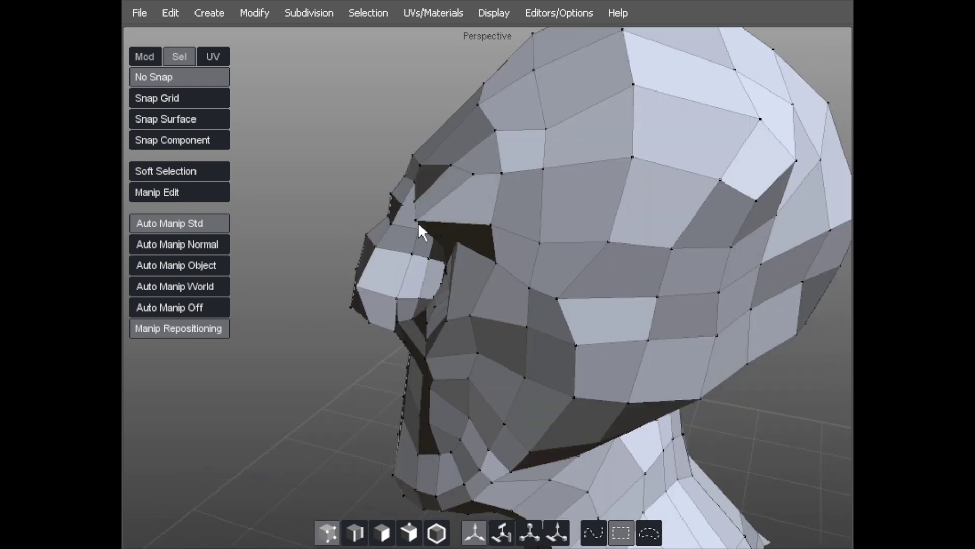
pyautogui.moveTo(448, 165); pyautogui.dragTo(427, 186)
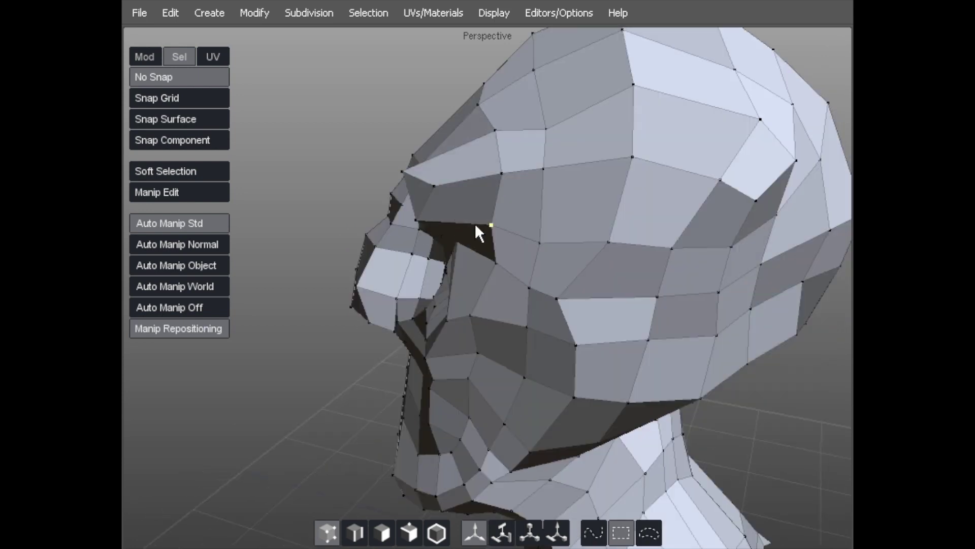
pyautogui.moveTo(488, 223); pyautogui.dragTo(454, 249)
pyautogui.moveTo(486, 182); pyautogui.dragTo(457, 189)
# Adjust the vertices at the inner end and along the upper edge of the brow where it meets the nose bridge
pyautogui.moveTo(396, 198); pyautogui.dragTo(434, 202, button='middle')
pyautogui.moveTo(404, 201); pyautogui.dragTo(439, 174)
pyautogui.moveTo(439, 175); pyautogui.dragTo(460, 168, button='middle')
pyautogui.moveTo(521, 165); pyautogui.dragTo(515, 139)
pyautogui.moveTo(432, 184); pyautogui.dragTo(447, 205, button='middle')
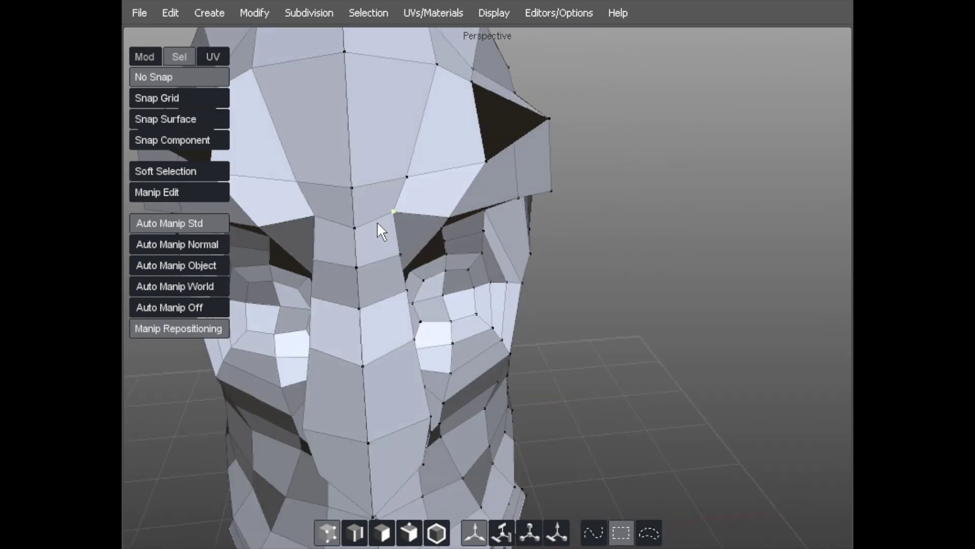
pyautogui.moveTo(389, 212); pyautogui.dragTo(395, 220)
pyautogui.moveTo(395, 221); pyautogui.dragTo(464, 153, button='middle')
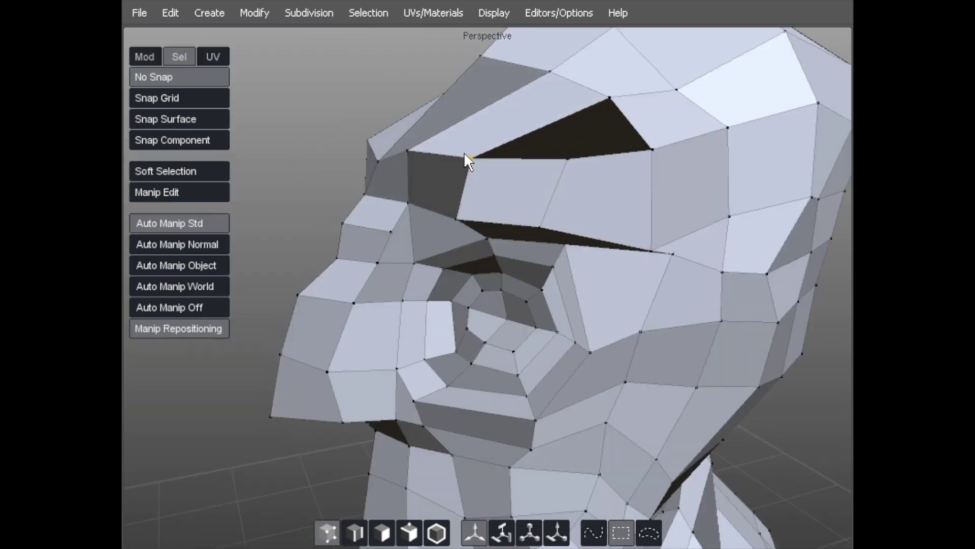
# Even out the upper brow row and shift the forehead vertices beside the centre line inward
pyautogui.moveTo(537, 161); pyautogui.dragTo(563, 224, button='middle')
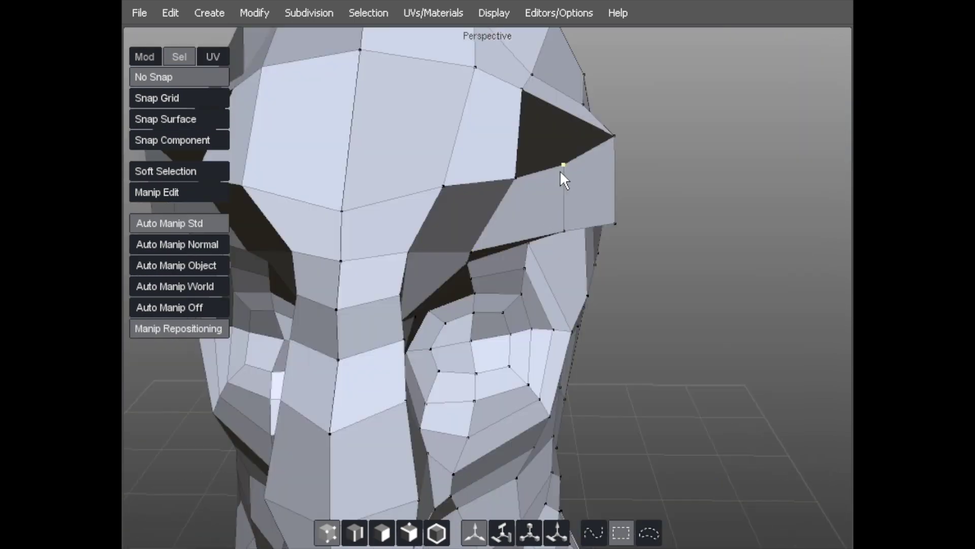
pyautogui.moveTo(560, 172); pyautogui.dragTo(583, 176)
pyautogui.moveTo(524, 177); pyautogui.dragTo(518, 175)
pyautogui.moveTo(453, 176); pyautogui.dragTo(425, 192)
pyautogui.moveTo(458, 82); pyautogui.dragTo(422, 81)
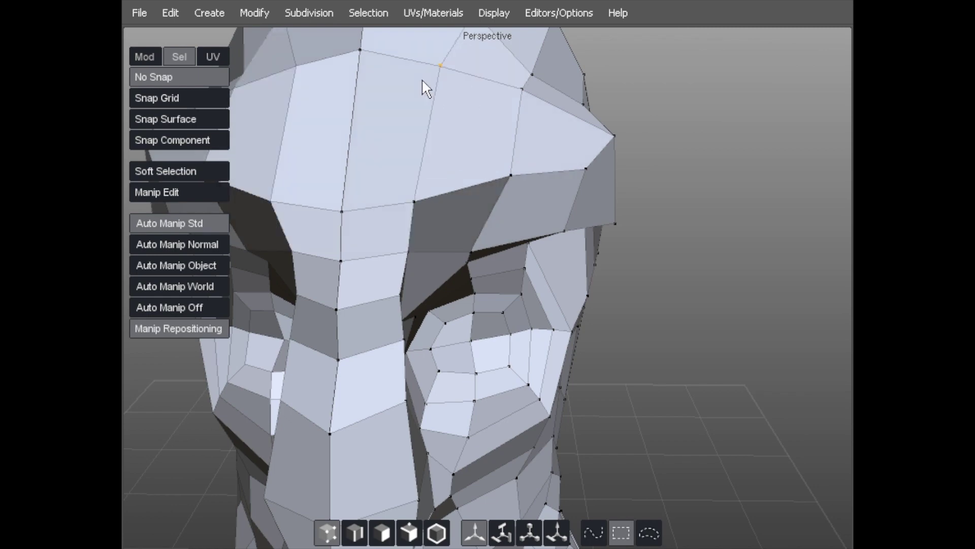
# Reposition the vertices at the front of the nose, working from below
pyautogui.keyDown('alt'); pyautogui.moveTo(388, 177); pyautogui.dragTo(398, 110, button='middle'); pyautogui.keyUp('alt')
pyautogui.keyDown('alt'); pyautogui.moveTo(398, 111); pyautogui.dragTo(438, 160, button='right'); pyautogui.keyUp('alt')
pyautogui.keyDown('alt'); pyautogui.moveTo(438, 160); pyautogui.dragTo(339, 165); pyautogui.keyUp('alt')
pyautogui.moveTo(339, 164); pyautogui.dragTo(411, 329, button='middle')
pyautogui.moveTo(411, 330); pyautogui.dragTo(401, 346)
pyautogui.moveTo(441, 310); pyautogui.dragTo(456, 279)
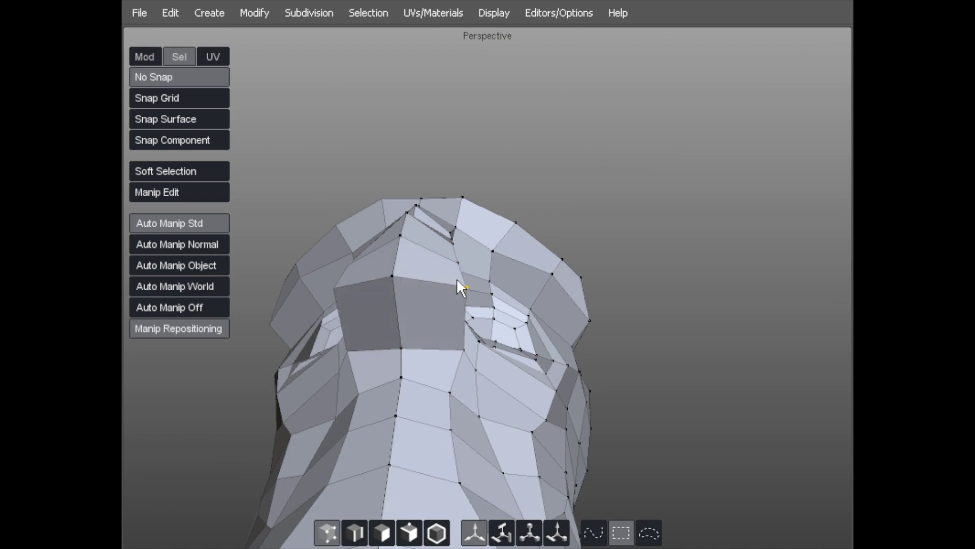
# Cut a new edge line beside the centre line from the forehead down through the brow and the upper nose bridge
pyautogui.keyDown('alt'); pyautogui.moveTo(438, 285); pyautogui.dragTo(373, 268, button='right'); pyautogui.keyUp('alt')
pyautogui.keyDown('alt'); pyautogui.moveTo(373, 268); pyautogui.dragTo(374, 365); pyautogui.keyUp('alt')
pyautogui.moveTo(374, 365); pyautogui.dragTo(394, 272, button='middle')
pyautogui.keyDown('alt'); pyautogui.moveTo(347, 183); pyautogui.dragTo(435, 157, button='right'); pyautogui.keyUp('alt')
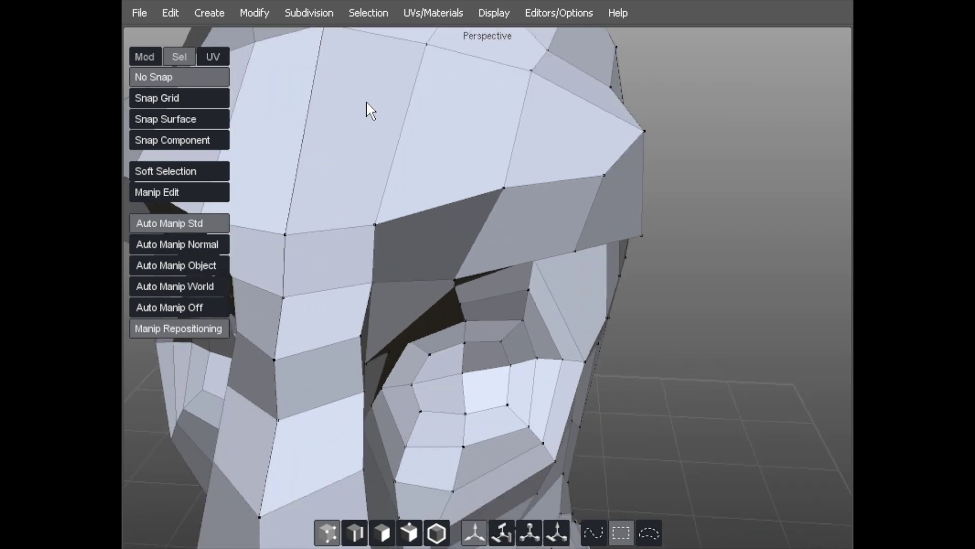
pyautogui.moveTo(367, 99); pyautogui.dragTo(388, 152, button='middle')
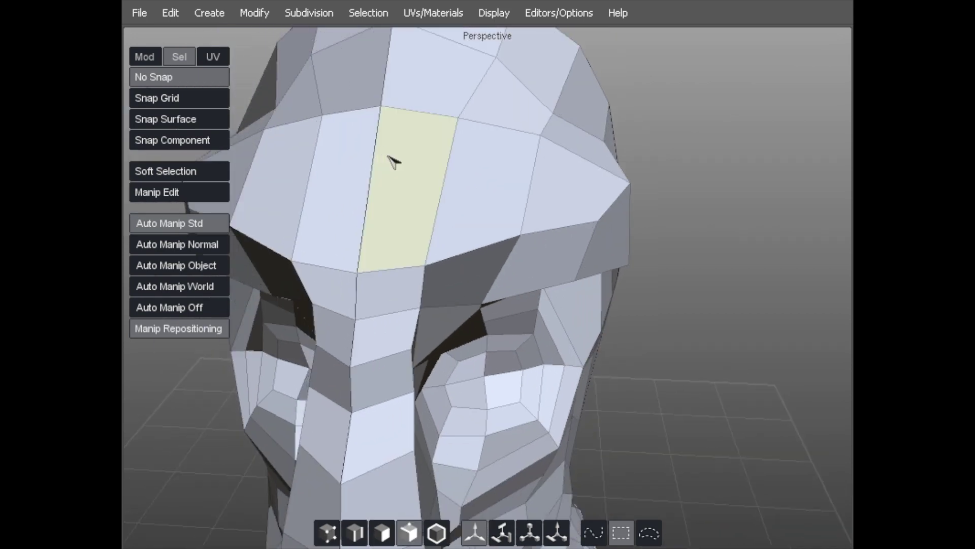
pyautogui.click(429, 113)
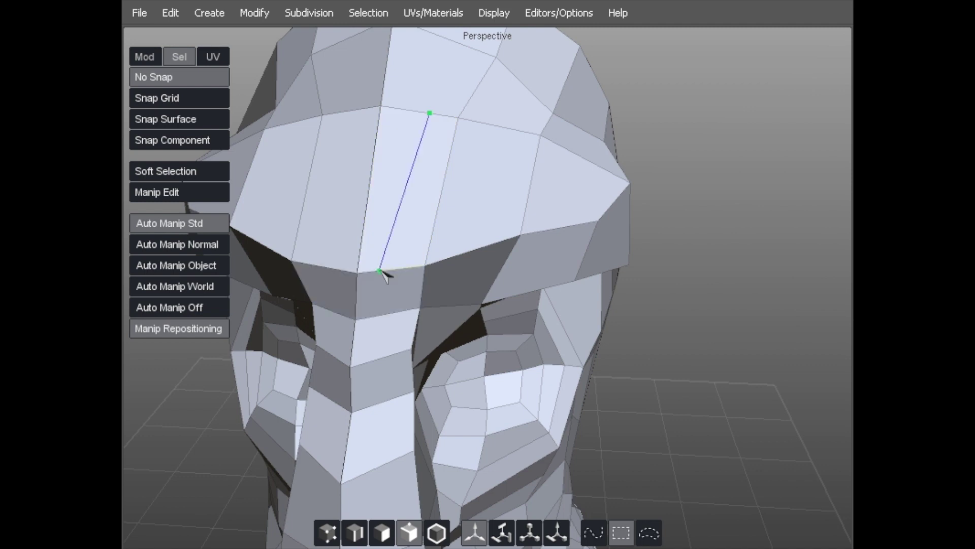
pyautogui.click(386, 273)
pyautogui.moveTo(385, 273); pyautogui.dragTo(389, 208, button='middle')
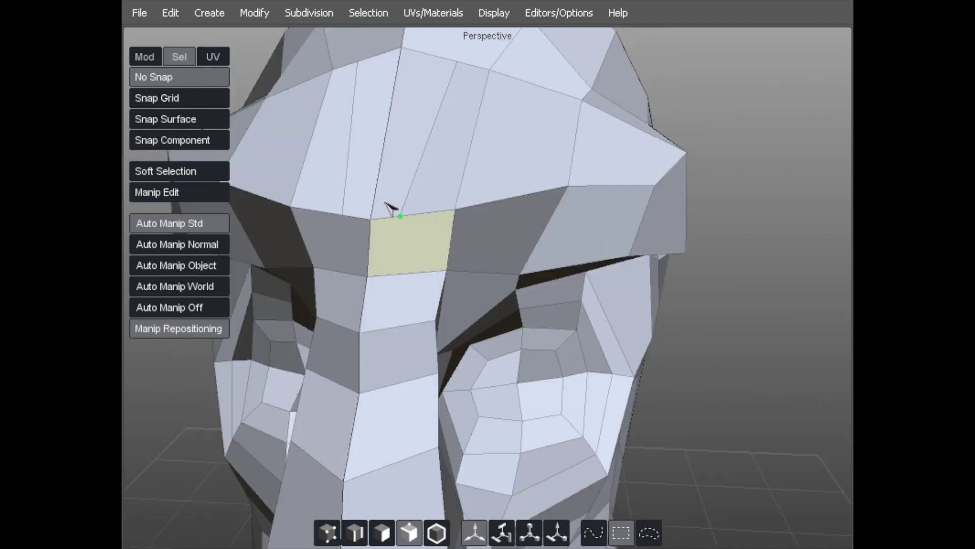
pyautogui.click(395, 275)
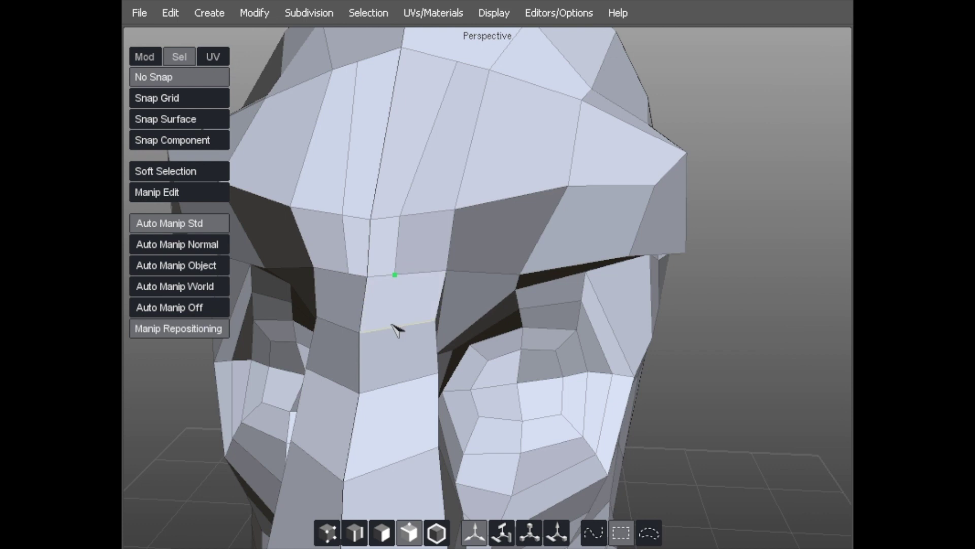
pyautogui.click(390, 327)
pyautogui.click(392, 384)
# Continue the cut down the lower nose, across its underside and down the upper lip area
pyautogui.keyDown('alt'); pyautogui.moveTo(398, 373); pyautogui.dragTo(361, 333, button='right'); pyautogui.keyUp('alt')
pyautogui.keyDown('alt'); pyautogui.moveTo(362, 333); pyautogui.dragTo(351, 173, button='middle'); pyautogui.keyUp('alt')
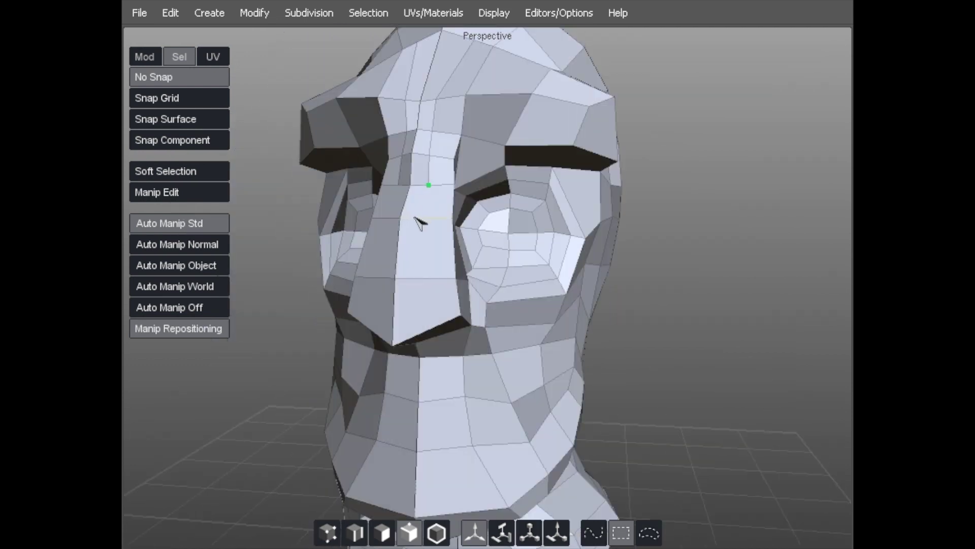
pyautogui.click(413, 277)
pyautogui.moveTo(410, 276); pyautogui.dragTo(423, 329, button='middle')
pyautogui.click(414, 321)
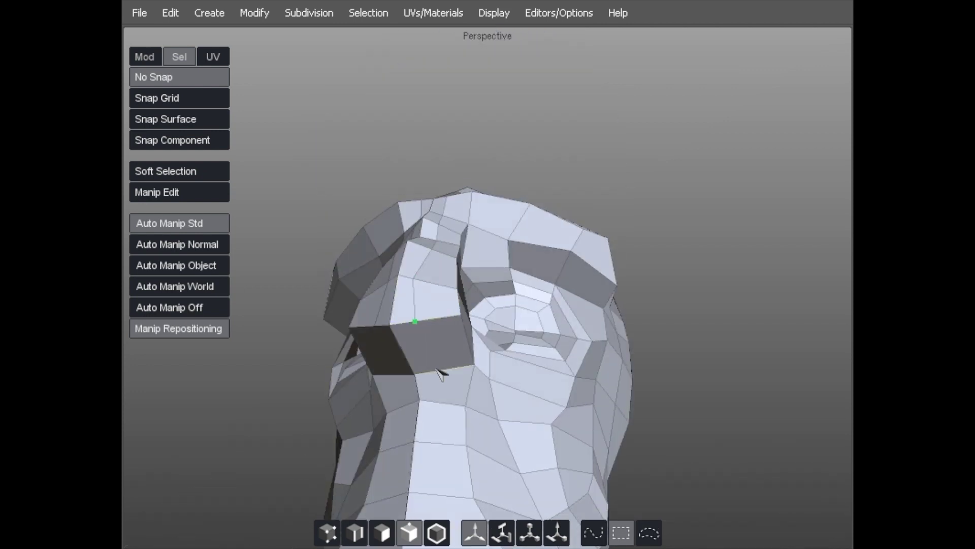
pyautogui.click(439, 370)
pyautogui.click(441, 404)
pyautogui.click(444, 443)
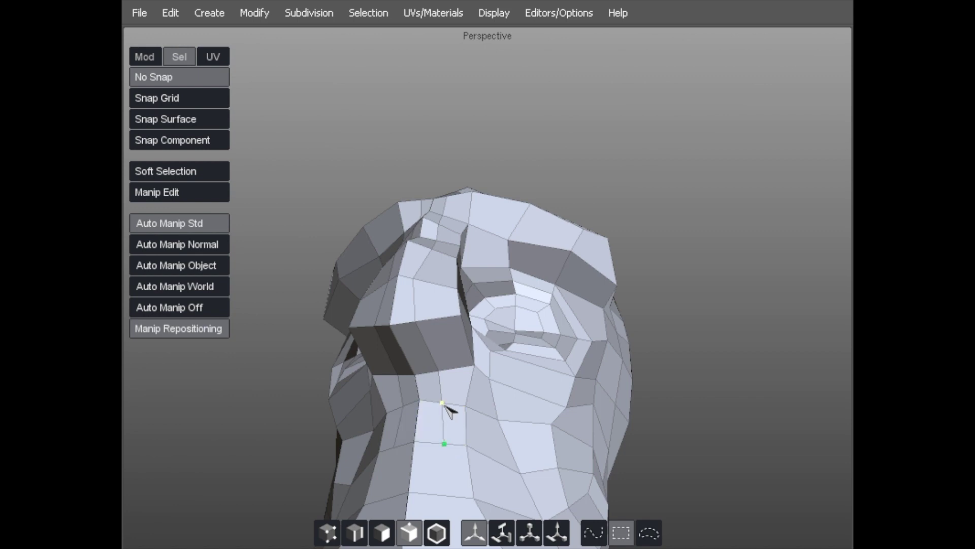
# Reposition the vertices around the end of the new cut and at the centre line of the mouth area
pyautogui.press('a')
pyautogui.keyDown('alt'); pyautogui.moveTo(443, 402); pyautogui.dragTo(406, 500); pyautogui.keyUp('alt')
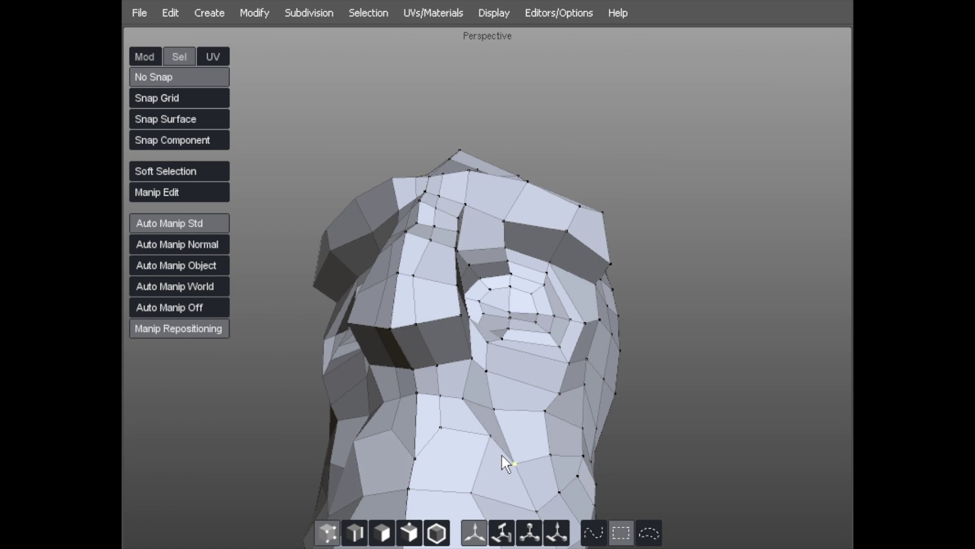
pyautogui.moveTo(524, 451); pyautogui.dragTo(508, 472, button='middle')
pyautogui.moveTo(331, 505); pyautogui.dragTo(326, 435, button='middle')
pyautogui.moveTo(385, 432); pyautogui.dragTo(379, 404)
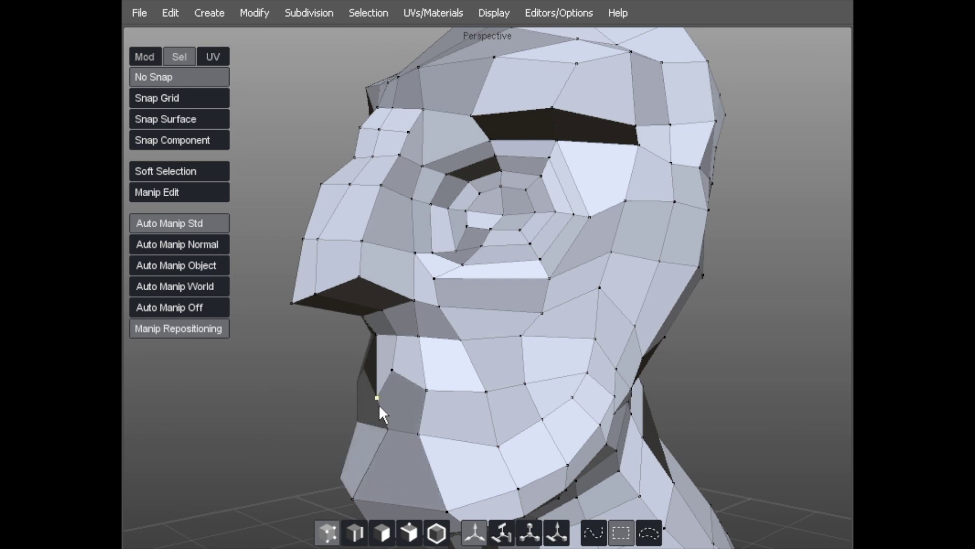
pyautogui.moveTo(412, 416); pyautogui.dragTo(404, 264, button='middle')
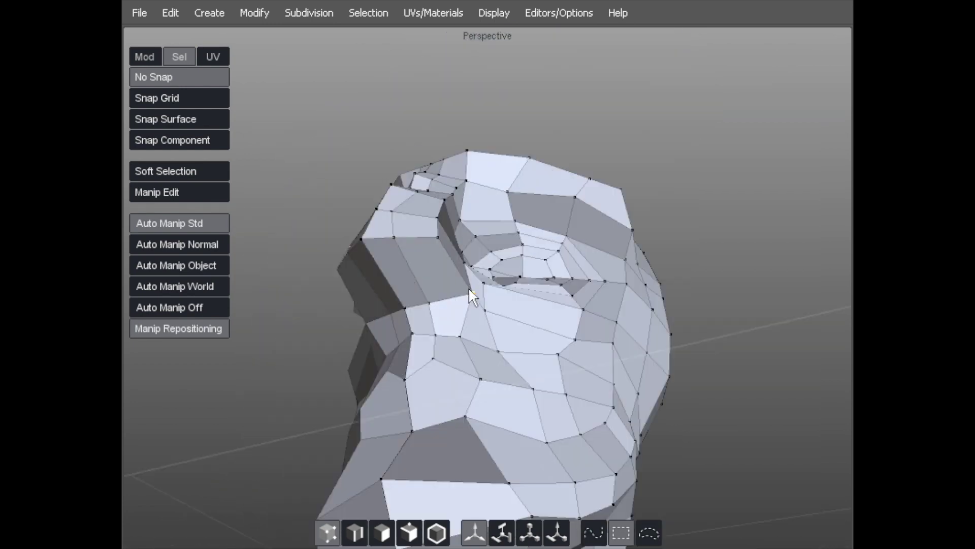
# Adjust the vertices along the side of the nose to narrow and round its profile
pyautogui.moveTo(483, 275); pyautogui.dragTo(439, 271, button='middle')
pyautogui.moveTo(438, 270); pyautogui.dragTo(457, 275)
pyautogui.moveTo(436, 230); pyautogui.dragTo(411, 211)
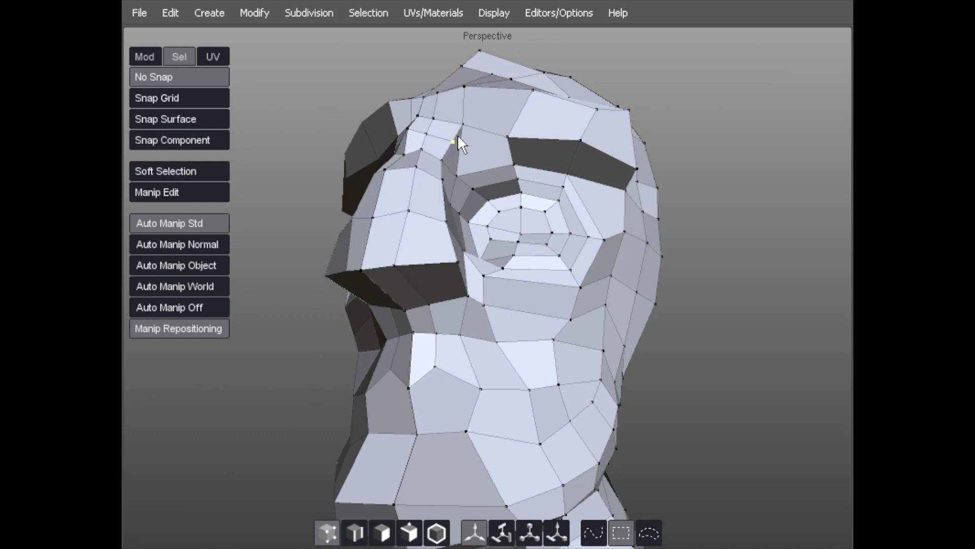
pyautogui.moveTo(472, 156); pyautogui.dragTo(374, 235, button='middle')
# Extrude the outer face on the underside of the nose, scale it inward and push it up to form a nostril
pyautogui.keyDown('alt'); pyautogui.moveTo(373, 233); pyautogui.dragTo(446, 258, button='right'); pyautogui.keyUp('alt')
pyautogui.press('d')
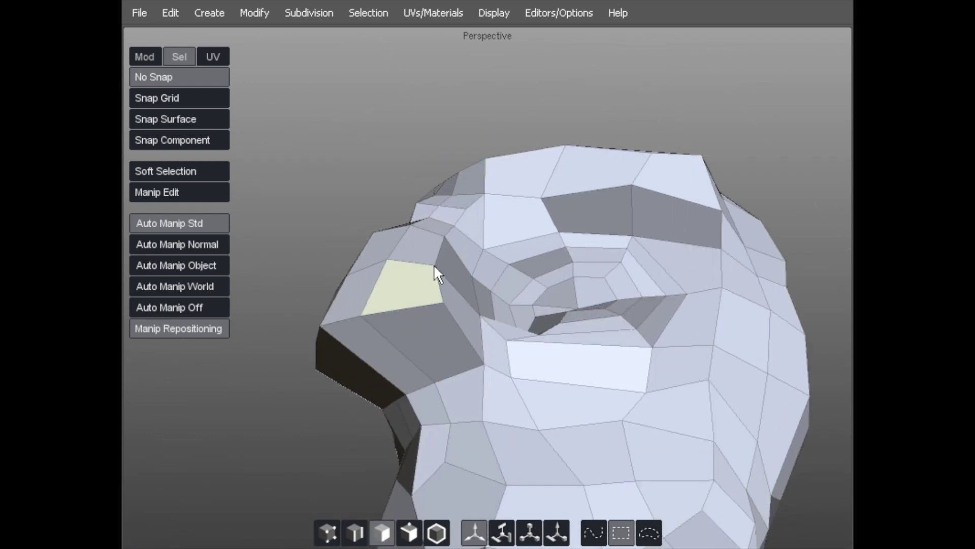
pyautogui.click(415, 326)
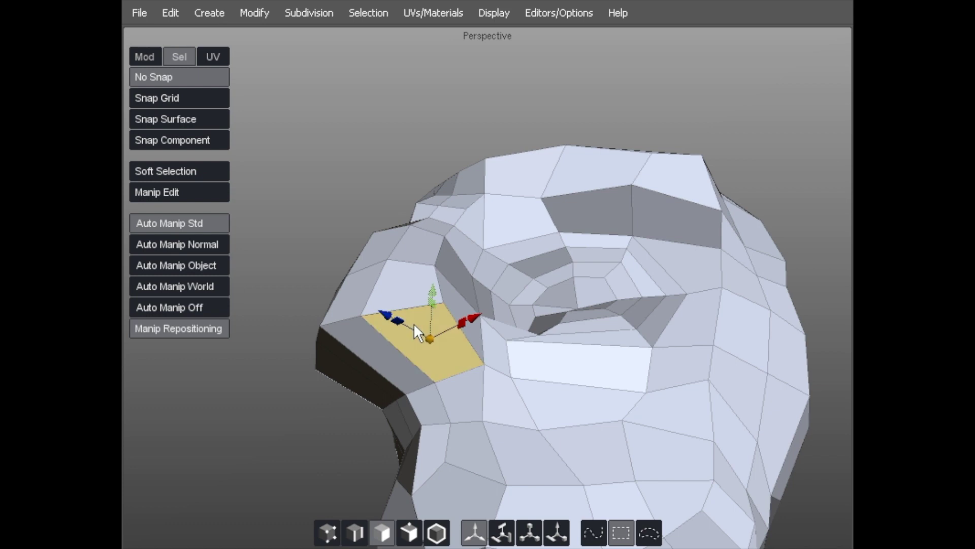
pyautogui.click(431, 339)
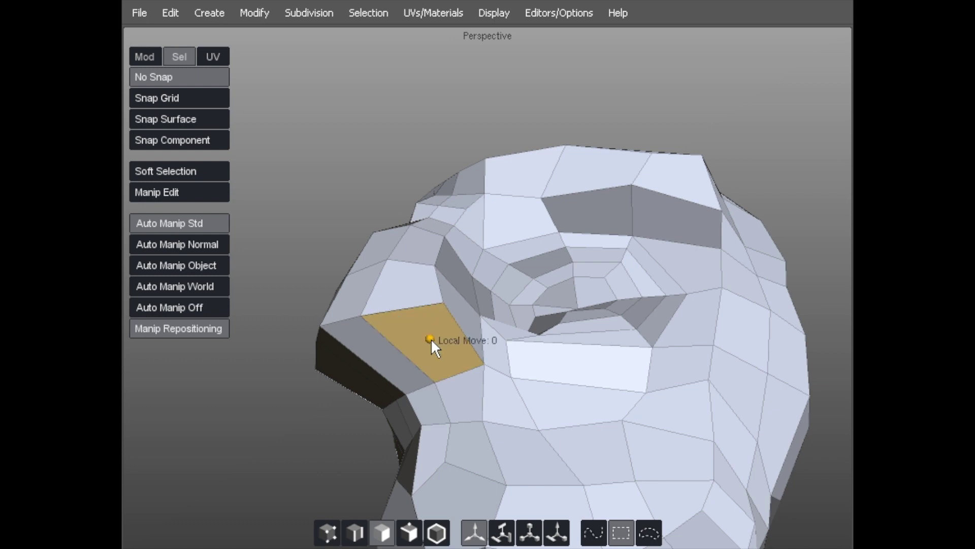
pyautogui.press('r')
pyautogui.moveTo(428, 334); pyautogui.dragTo(373, 333)
pyautogui.press('w')
pyautogui.moveTo(340, 325); pyautogui.dragTo(438, 370, button='middle')
# Reposition and scale the inner nostril face inside the nose to refine the cavity, and deselect it
pyautogui.moveTo(388, 310); pyautogui.dragTo(381, 283, button='middle')
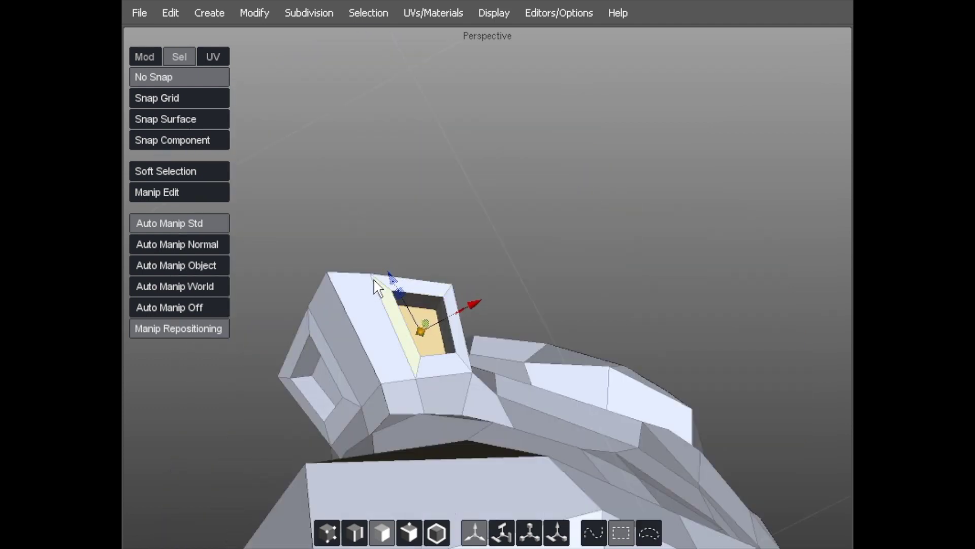
pyautogui.click(380, 314)
pyautogui.moveTo(380, 314); pyautogui.dragTo(446, 363, button='middle')
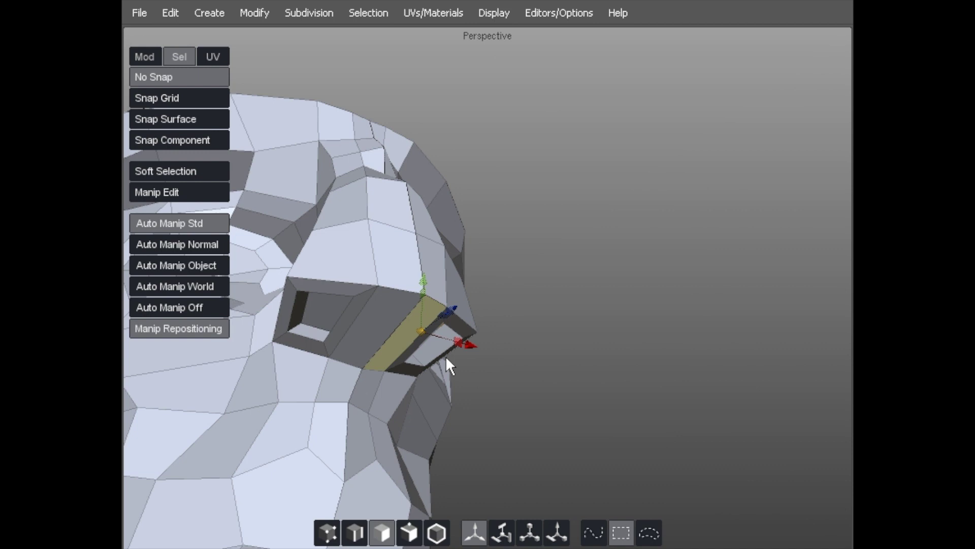
pyautogui.moveTo(395, 323); pyautogui.dragTo(384, 291, button='middle')
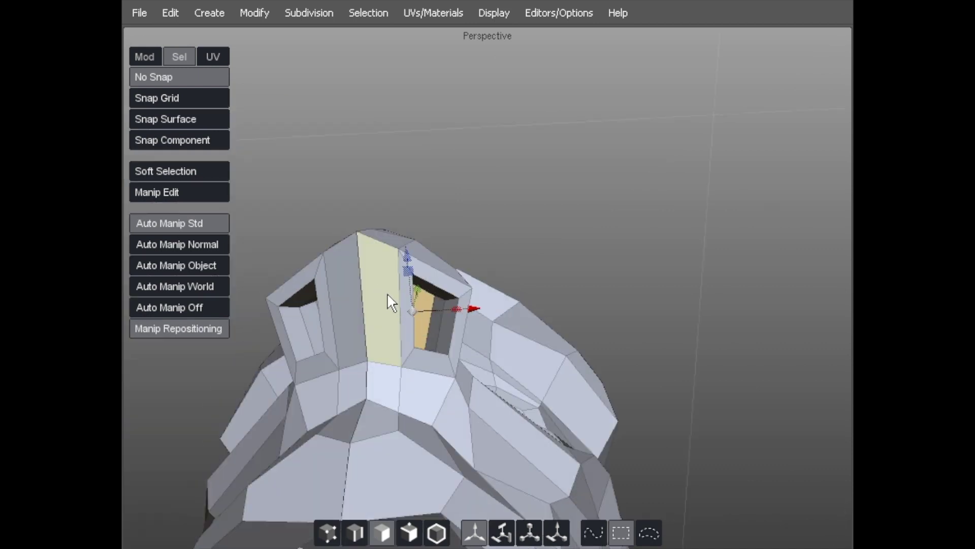
pyautogui.press('r')
pyautogui.moveTo(423, 319); pyautogui.dragTo(391, 339, button='middle')
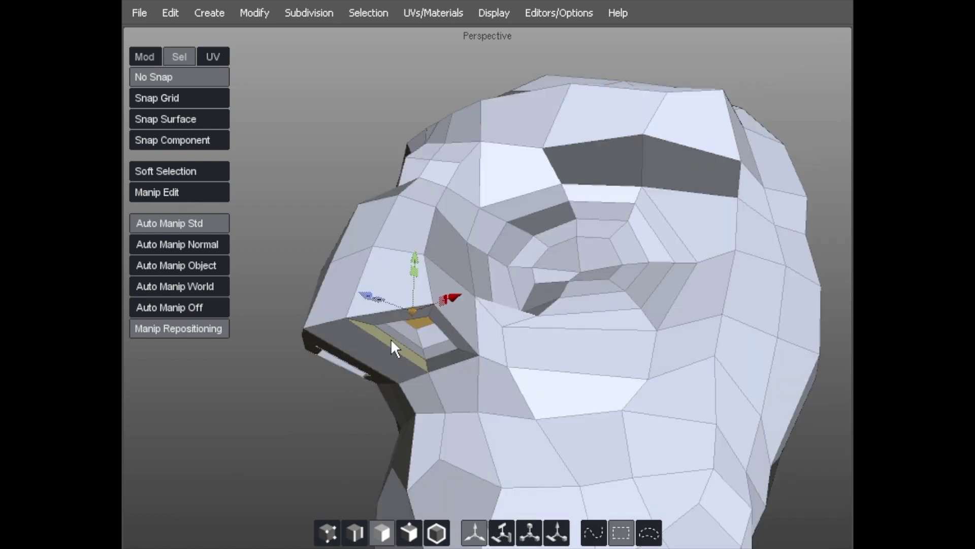
pyautogui.click(304, 191)
# Examine the nostril, nose side and cheek topology from several angles and distances
pyautogui.scroll(-5, 309, 242)
pyautogui.moveTo(309, 242); pyautogui.dragTo(325, 295, button='middle')
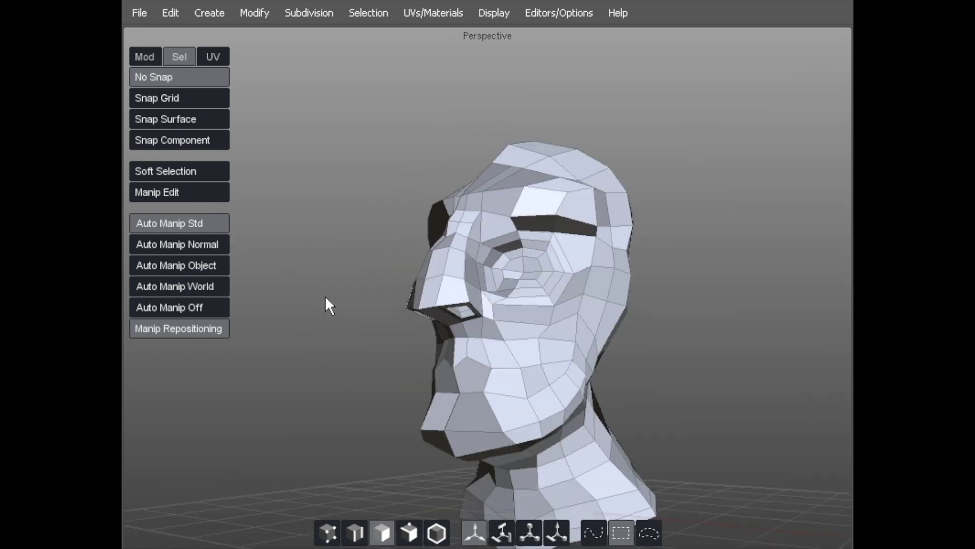
pyautogui.scroll(4, 406, 261)
pyautogui.scroll(3, 406, 262)
pyautogui.moveTo(406, 262); pyautogui.dragTo(378, 282, button='middle')
pyautogui.moveTo(471, 327); pyautogui.dragTo(452, 305, button='middle')
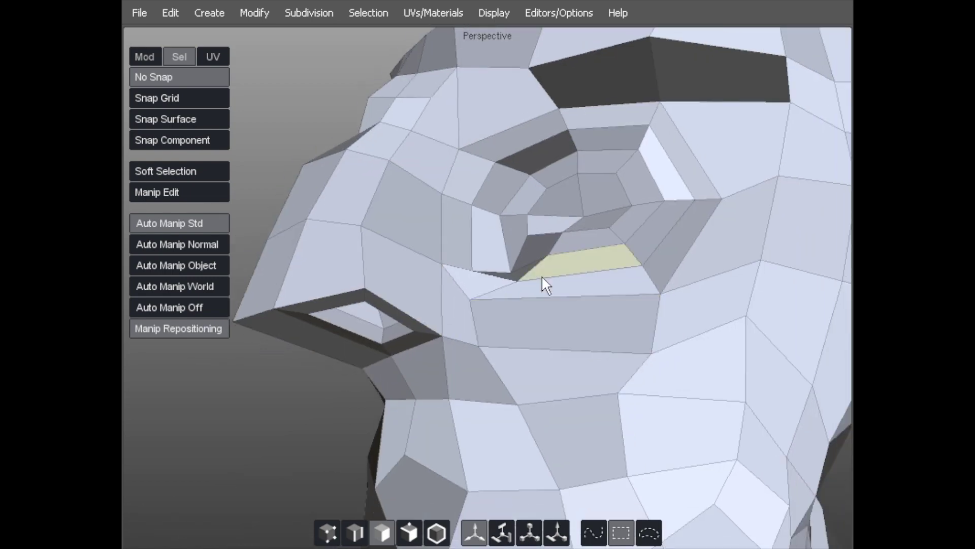
pyautogui.moveTo(541, 275); pyautogui.dragTo(525, 267, button='middle')
pyautogui.scroll(-3, 525, 267)
pyautogui.moveTo(427, 264); pyautogui.dragTo(456, 256, button='middle')
pyautogui.moveTo(347, 300); pyautogui.dragTo(384, 361, button='middle')
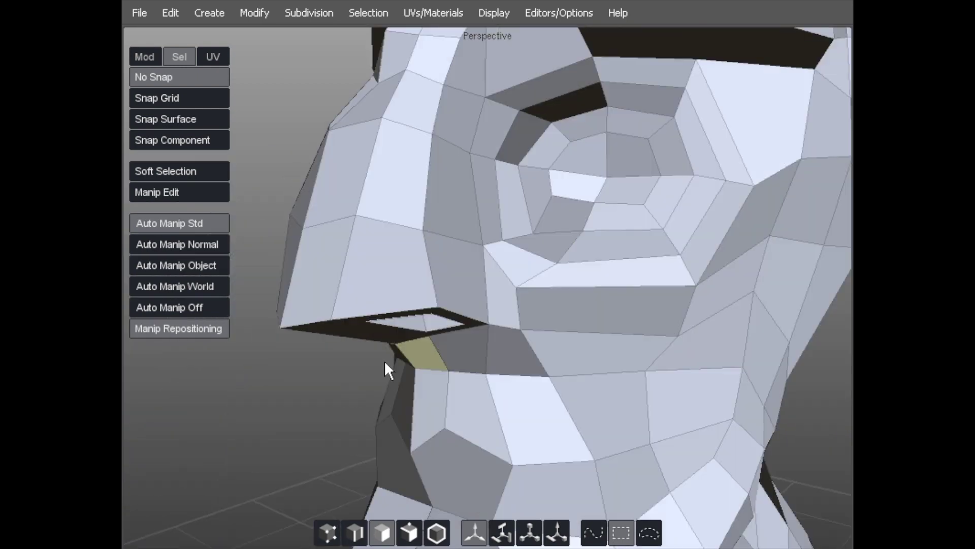
pyautogui.scroll(-3, 524, 278)
pyautogui.moveTo(391, 276); pyautogui.dragTo(376, 263, button='middle')
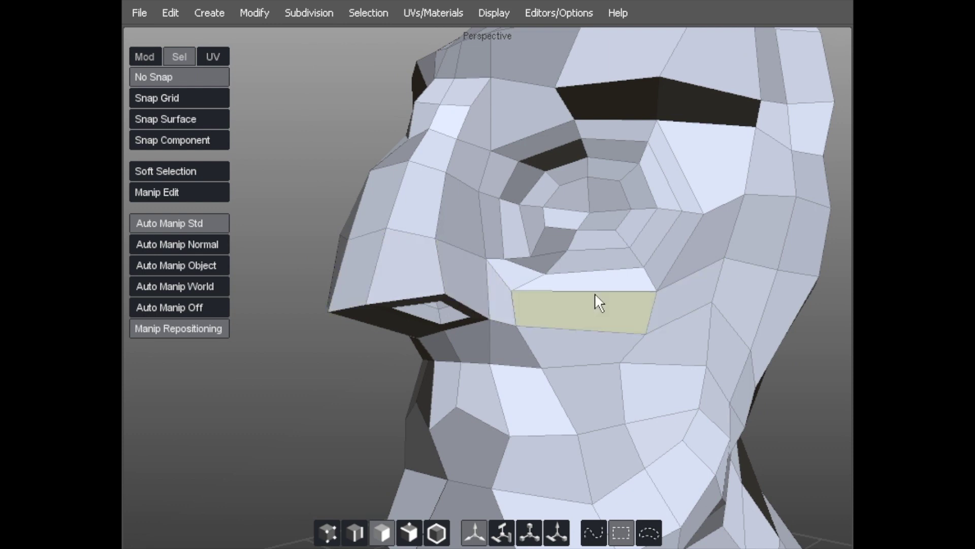
# Reposition the cheek vertices beneath the eye loops
pyautogui.moveTo(591, 288); pyautogui.dragTo(718, 316, button='middle')
pyautogui.moveTo(658, 280); pyautogui.dragTo(625, 327)
pyautogui.moveTo(523, 317); pyautogui.dragTo(509, 289)
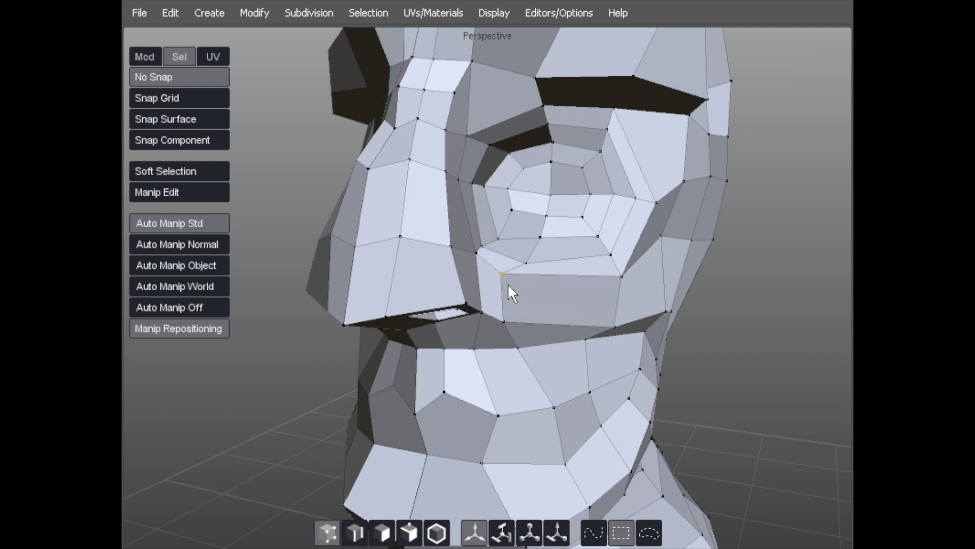
# Insert an edge loop across the lower nose and around the cheek beneath the eye
pyautogui.press('s')
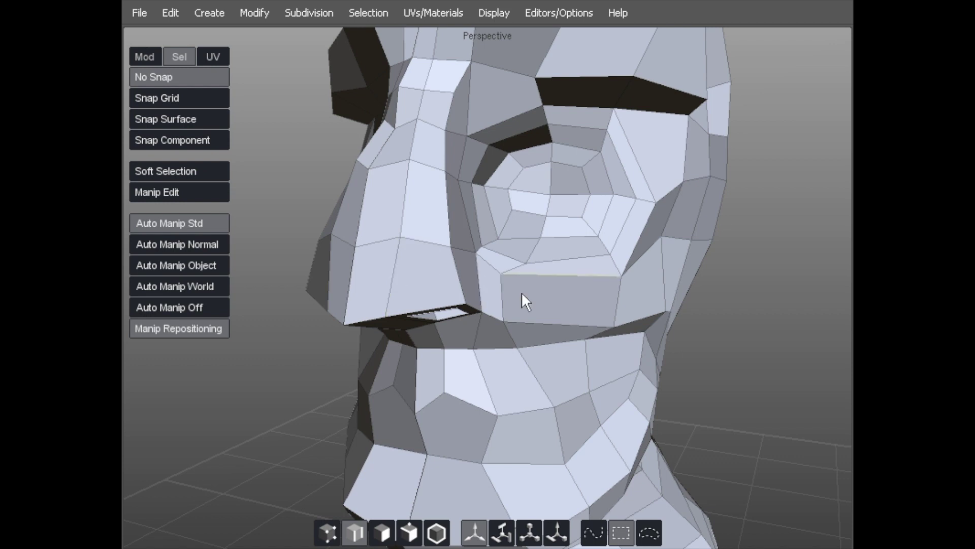
pyautogui.keyDown('ctrl'); pyautogui.click(394, 270); pyautogui.keyUp('ctrl')
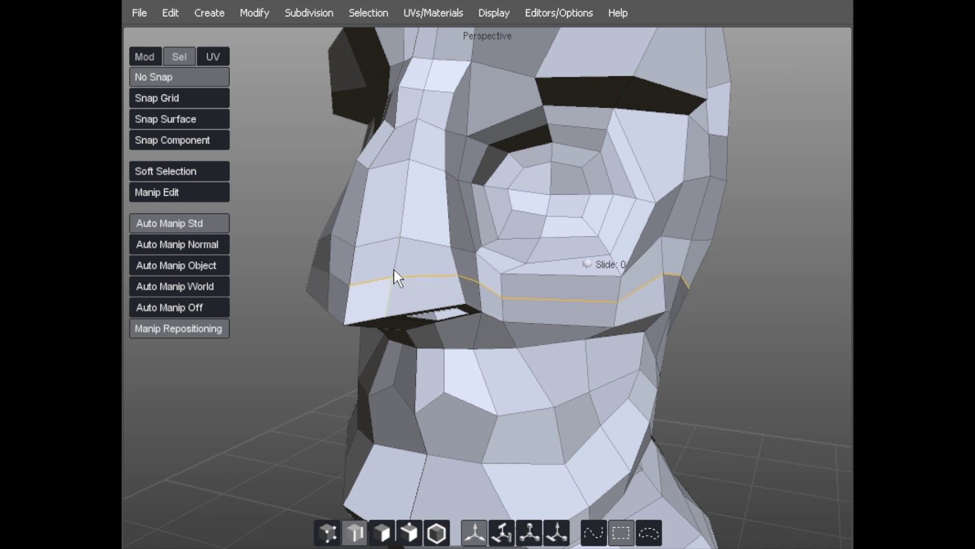
pyautogui.keyDown('ctrl'); pyautogui.moveTo(394, 269); pyautogui.dragTo(337, 263); pyautogui.keyUp('ctrl')
# Adjust the vertices along the new edge loop on the lower nose and cheek
pyautogui.press('a')
pyautogui.moveTo(398, 253); pyautogui.dragTo(403, 221, button='middle')
pyautogui.moveTo(402, 227); pyautogui.dragTo(536, 255)
pyautogui.moveTo(533, 245); pyautogui.dragTo(542, 205, button='middle')
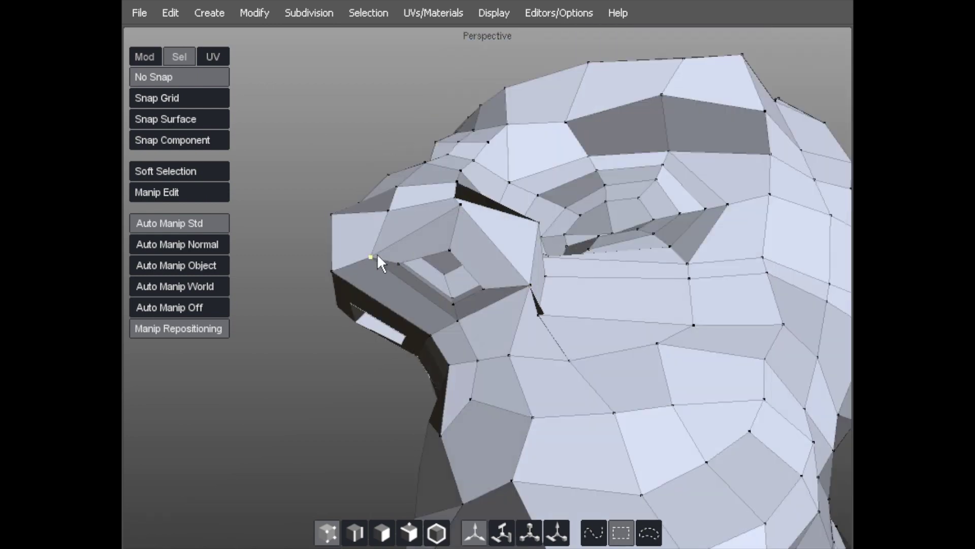
pyautogui.moveTo(371, 250); pyautogui.dragTo(453, 274, button='middle')
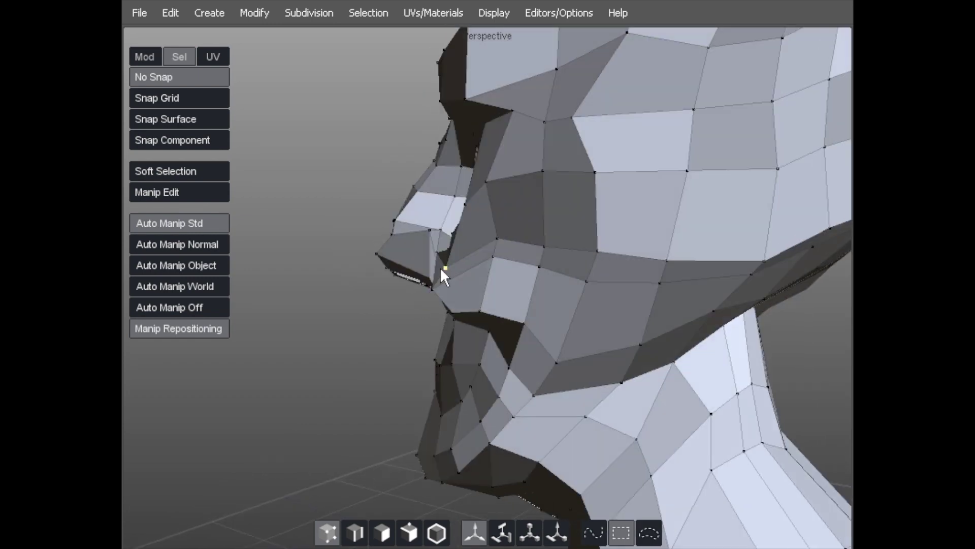
pyautogui.moveTo(497, 297); pyautogui.dragTo(579, 289, button='middle')
pyautogui.moveTo(564, 322); pyautogui.dragTo(503, 248, button='middle')
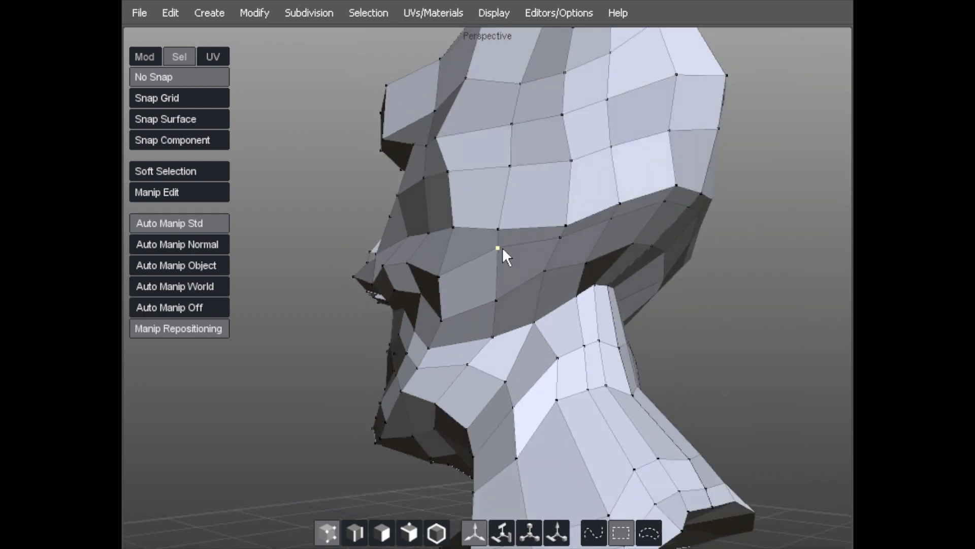
# Reposition the vertices along the side and lower back of the head to even out the new loop
pyautogui.moveTo(502, 247); pyautogui.dragTo(516, 267)
pyautogui.moveTo(561, 222); pyautogui.dragTo(561, 197)
pyautogui.moveTo(494, 226); pyautogui.dragTo(506, 206)
pyautogui.moveTo(616, 201); pyautogui.dragTo(623, 150)
pyautogui.moveTo(675, 172); pyautogui.dragTo(674, 144)
pyautogui.moveTo(699, 186); pyautogui.dragTo(703, 151)
pyautogui.moveTo(651, 206); pyautogui.dragTo(559, 264)
pyautogui.moveTo(494, 266); pyautogui.dragTo(494, 271)
# Refine the underside of the nose by moving the vertices around the nostril opening
pyautogui.keyDown('alt'); pyautogui.moveTo(443, 279); pyautogui.dragTo(502, 287); pyautogui.keyUp('alt')
pyautogui.moveTo(502, 289); pyautogui.dragTo(618, 208, button='middle')
pyautogui.moveTo(641, 202); pyautogui.dragTo(589, 215)
pyautogui.moveTo(604, 234); pyautogui.dragTo(606, 243, button='middle')
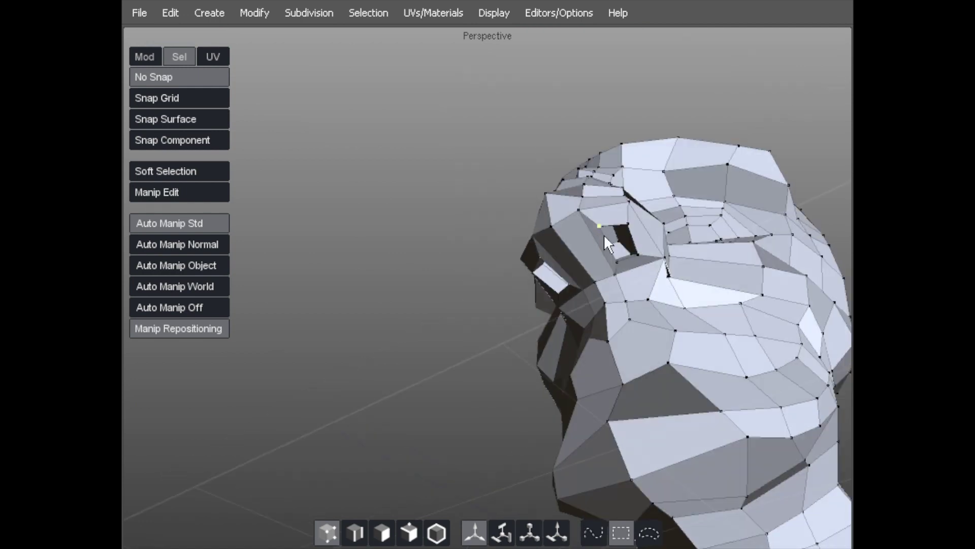
pyautogui.moveTo(614, 273); pyautogui.dragTo(607, 273)
pyautogui.moveTo(577, 208); pyautogui.dragTo(577, 223)
pyautogui.moveTo(597, 227); pyautogui.dragTo(604, 233)
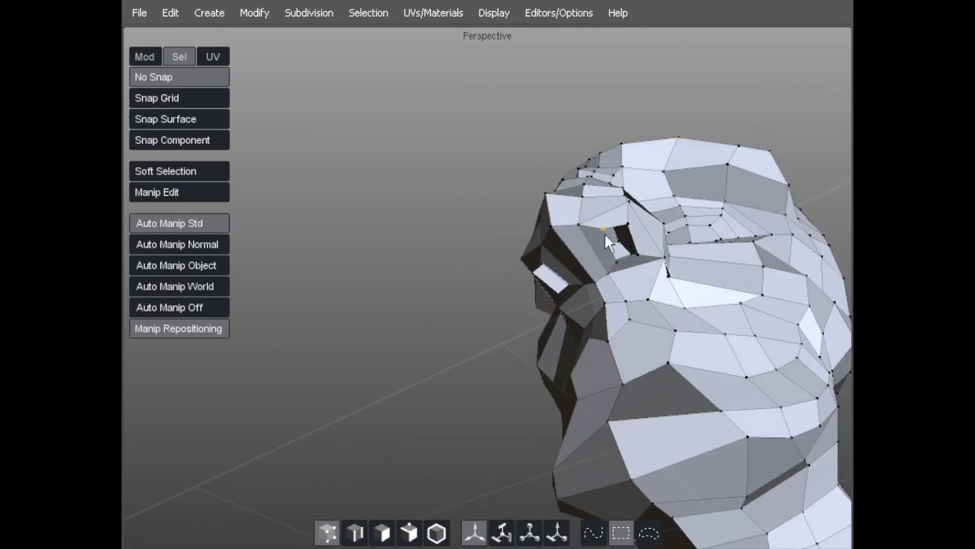
pyautogui.moveTo(626, 216); pyautogui.dragTo(428, 263, button='middle')
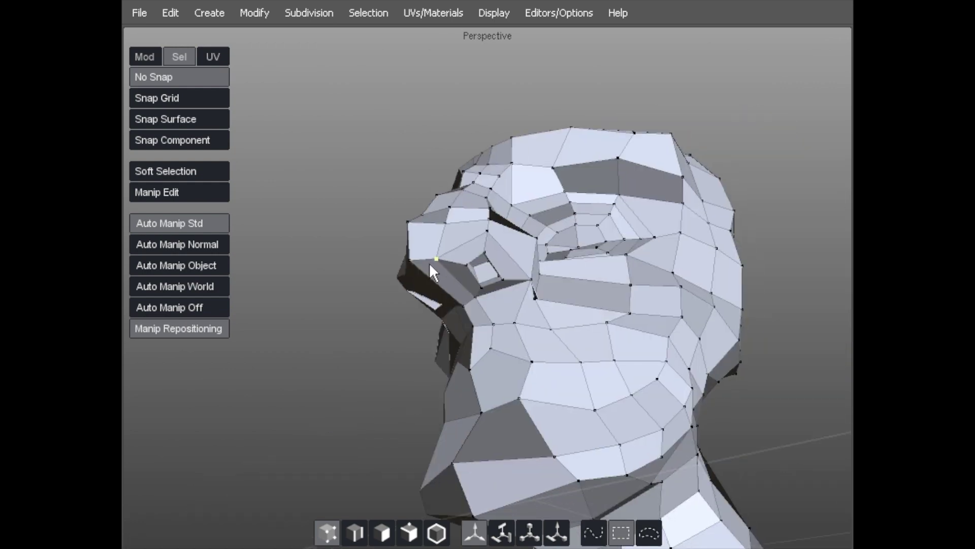
# Preview the head with subdivision smoothing, return it to the low-poly mesh, and view the whole head
pyautogui.press('c')
pyautogui.moveTo(386, 235); pyautogui.dragTo(364, 191, button='middle')
pyautogui.press('v')
pyautogui.press('v')
pyautogui.moveTo(596, 224); pyautogui.dragTo(338, 141, button='middle')
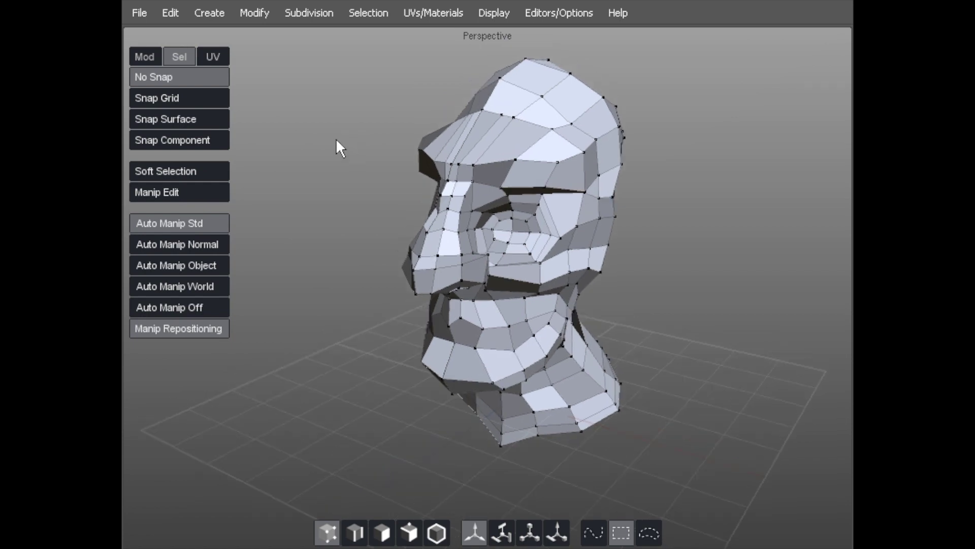
# Start a new scene without saving the current file, and create a cube framed in the view
pyautogui.click(138, 14)
pyautogui.click(149, 33)
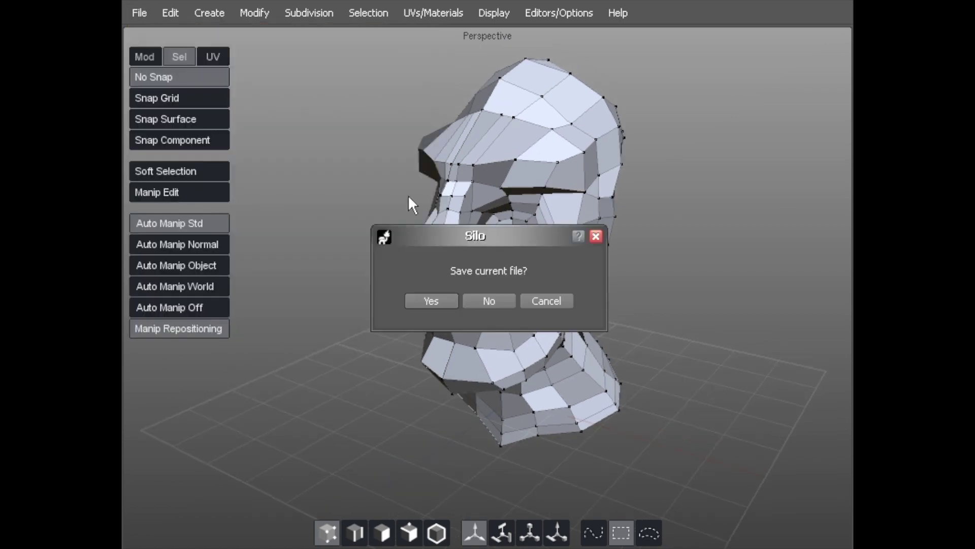
pyautogui.click(489, 301)
pyautogui.rightClick(410, 233)
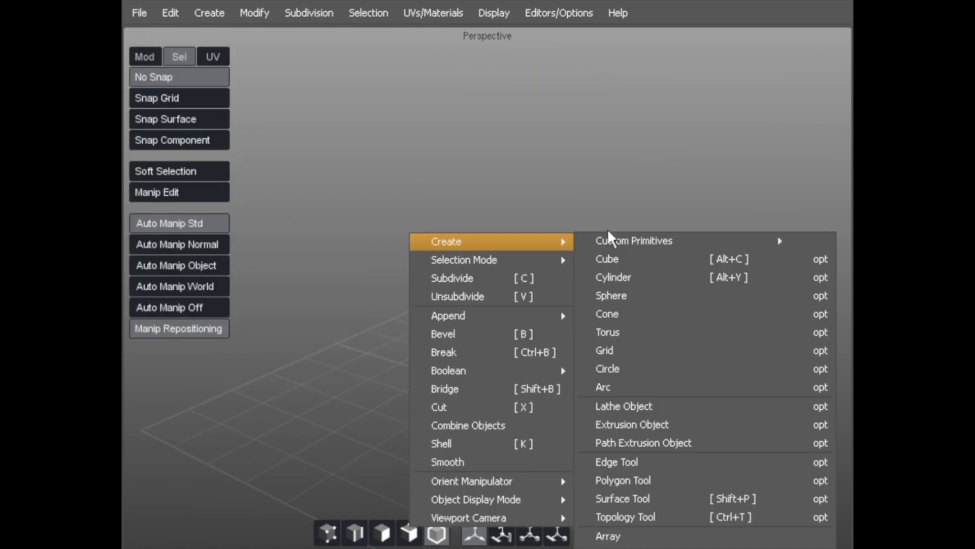
pyautogui.moveTo(611, 238)
pyautogui.click(606, 258)
pyautogui.press('f')
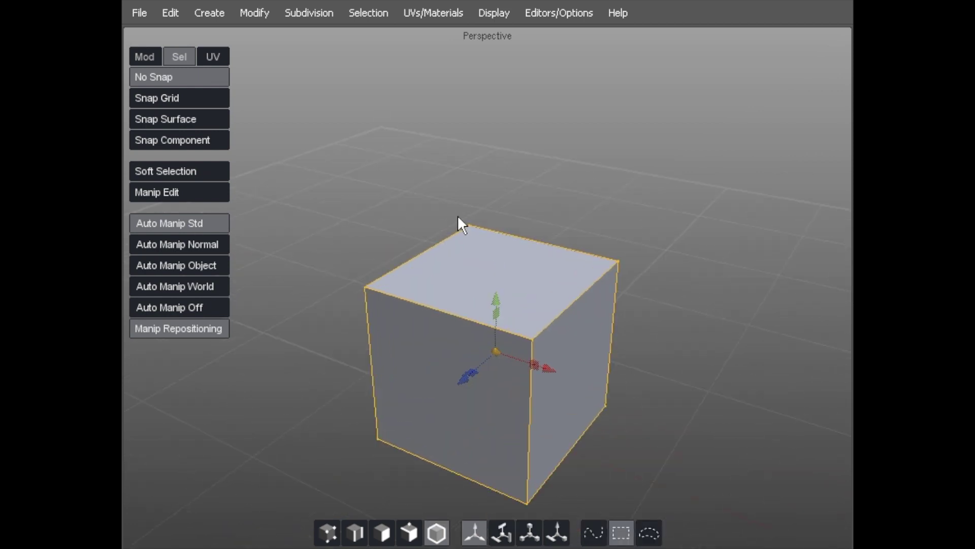
# Delete the cube's top face to leave the box open
pyautogui.click(484, 260)
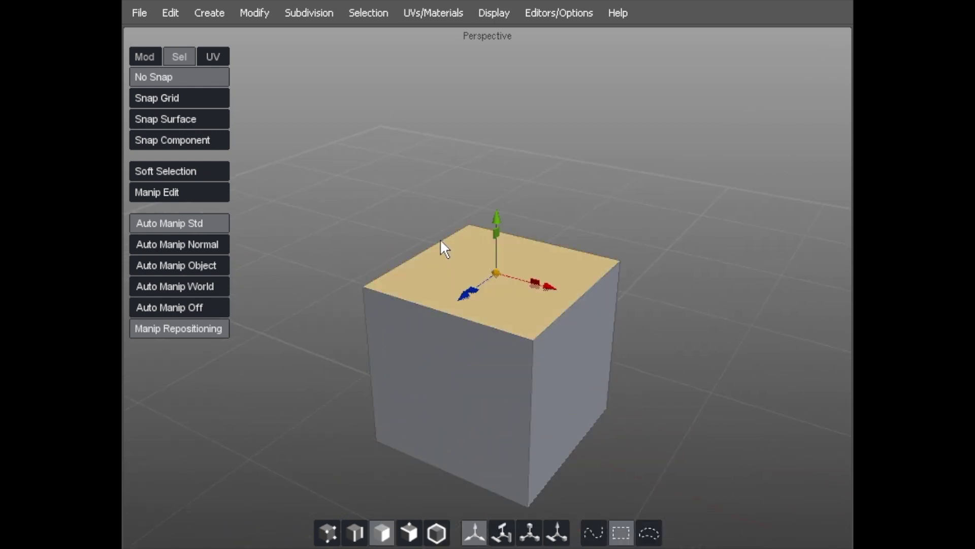
pyautogui.press('Delete')
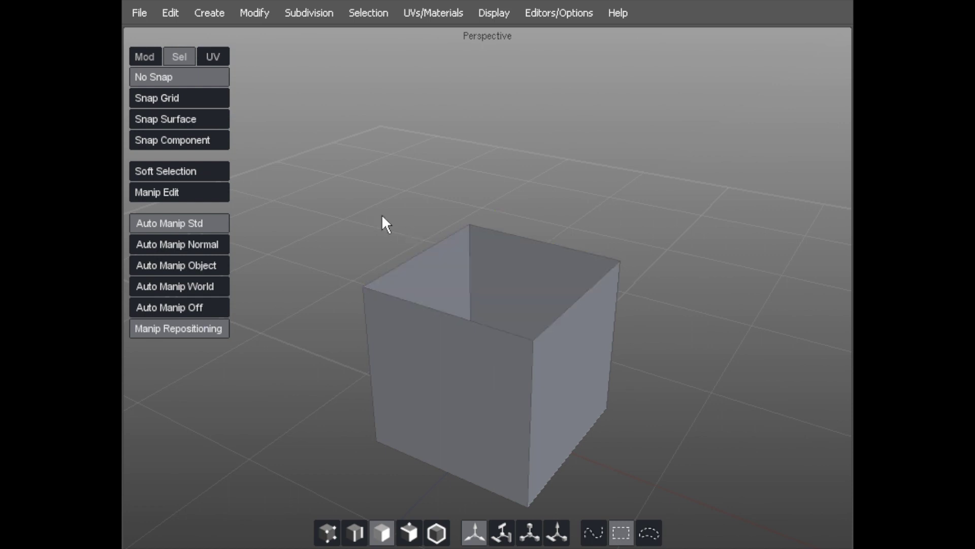
pyautogui.keyDown('alt'); pyautogui.moveTo(396, 241); pyautogui.dragTo(402, 203); pyautogui.keyUp('alt')
# Extrude the edge loop around the box opening straight up to add a section to the walls
pyautogui.press('2')
pyautogui.click(422, 222)
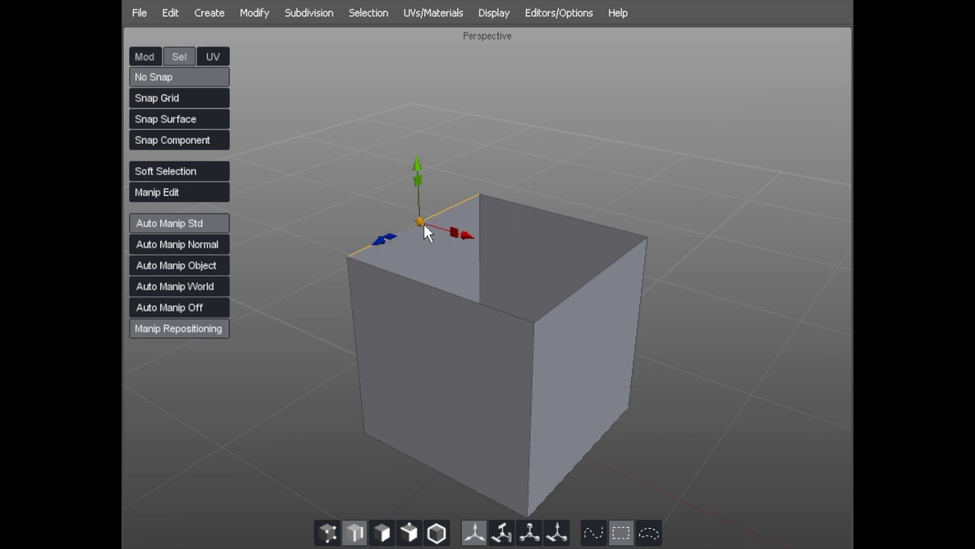
pyautogui.doubleClick(532, 207)
pyautogui.keyDown('alt'); pyautogui.moveTo(533, 207); pyautogui.dragTo(388, 261); pyautogui.keyUp('alt')
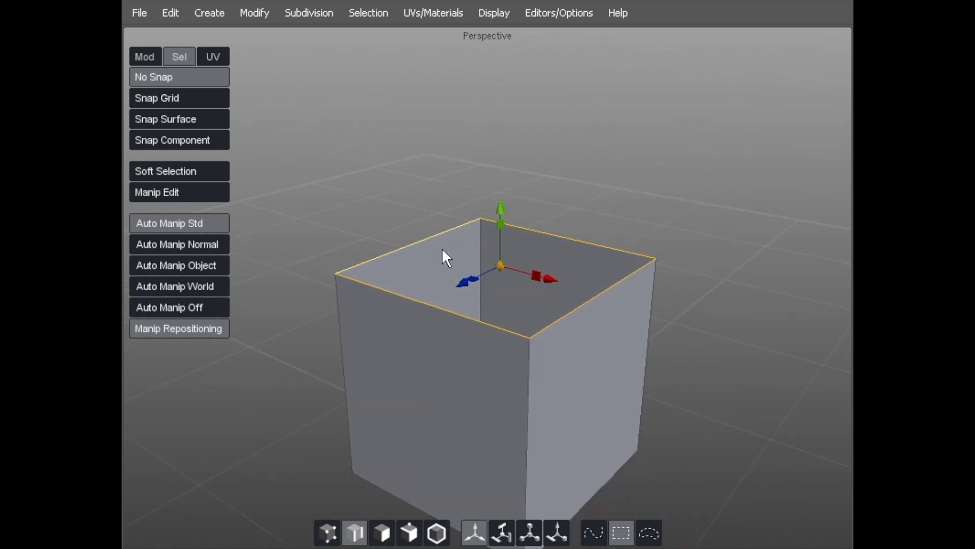
pyautogui.keyDown('shift'); pyautogui.moveTo(502, 210); pyautogui.dragTo(493, 119); pyautogui.keyUp('shift')
pyautogui.keyDown('alt'); pyautogui.moveTo(493, 119); pyautogui.dragTo(393, 175, button='right'); pyautogui.keyUp('alt')
pyautogui.keyDown('alt'); pyautogui.moveTo(393, 176); pyautogui.dragTo(426, 233); pyautogui.keyUp('alt')
# Extend the open rim up and to one side, and tilt it to start a bend in the tube
pyautogui.moveTo(488, 201); pyautogui.dragTo(388, 131)
pyautogui.press('e')
pyautogui.moveTo(499, 110); pyautogui.dragTo(401, 119)
pyautogui.press('w')
pyautogui.moveTo(419, 175); pyautogui.dragTo(310, 148)
# Reselect the tilted rim, extrude another section outward along the bend, and rotate it to a near-vertical angle
pyautogui.doubleClick(455, 126)
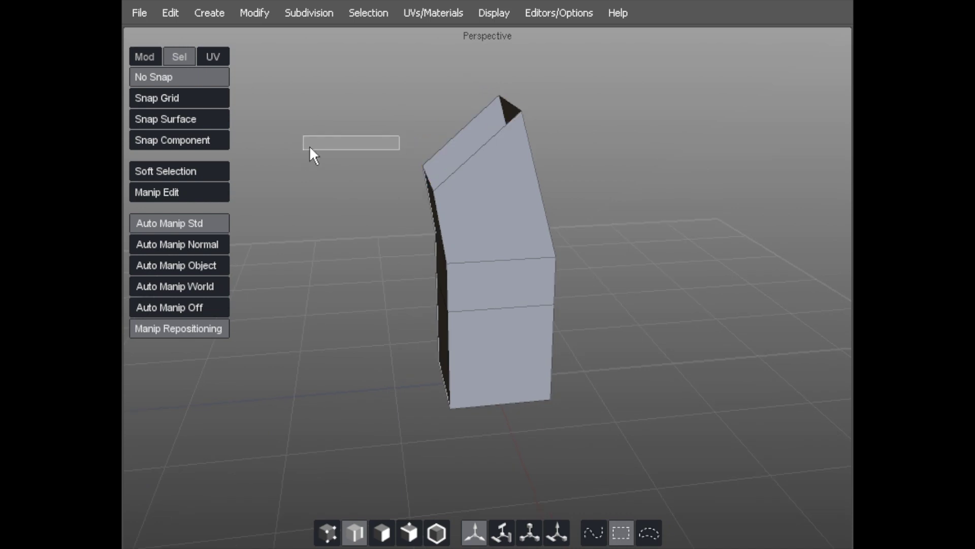
pyautogui.click(432, 151)
pyautogui.moveTo(473, 77); pyautogui.dragTo(466, 32)
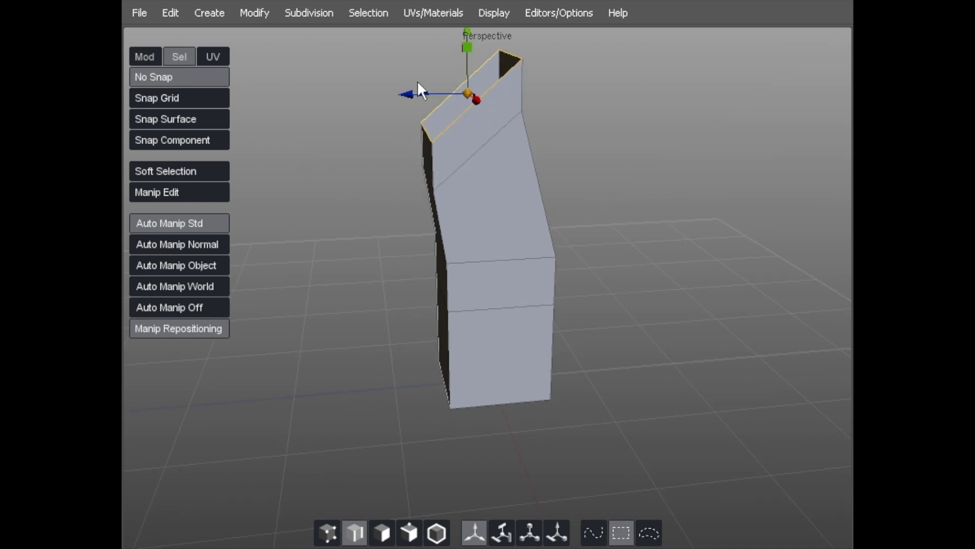
pyautogui.moveTo(407, 102); pyautogui.dragTo(315, 111)
pyautogui.press('e')
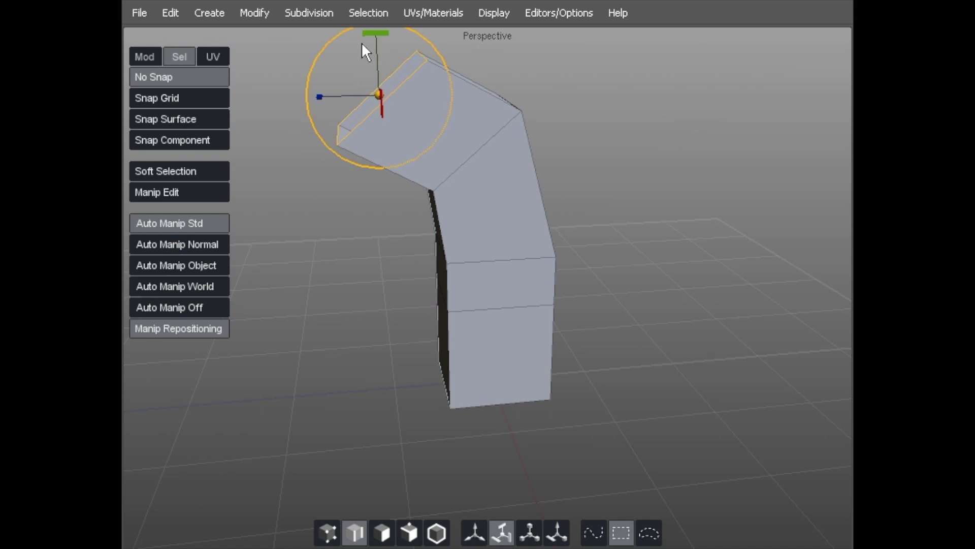
pyautogui.moveTo(368, 31); pyautogui.dragTo(321, 34)
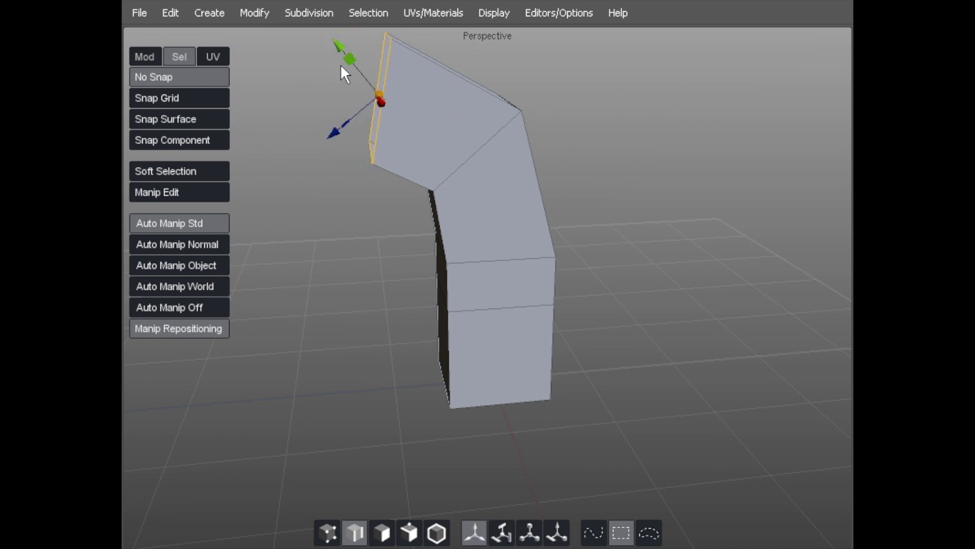
pyautogui.moveTo(337, 45); pyautogui.dragTo(355, 57)
pyautogui.keyDown('alt'); pyautogui.moveTo(291, 102); pyautogui.dragTo(319, 115); pyautogui.keyUp('alt')
pyautogui.moveTo(319, 118); pyautogui.dragTo(479, 162, button='middle')
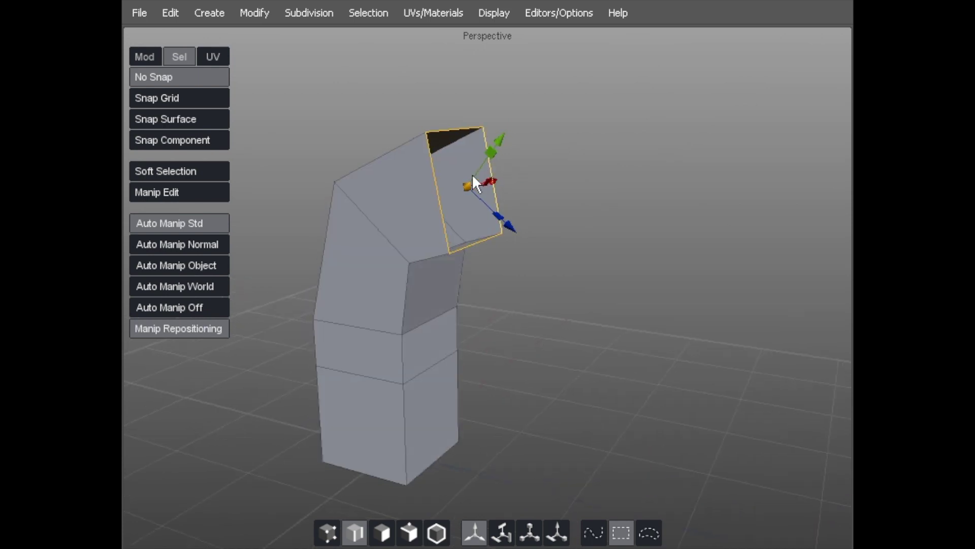
# Extrude the rim horizontally to lengthen the bent tube, rotate the open end upright, and deselect it
pyautogui.press('w')
pyautogui.moveTo(519, 192); pyautogui.dragTo(618, 190)
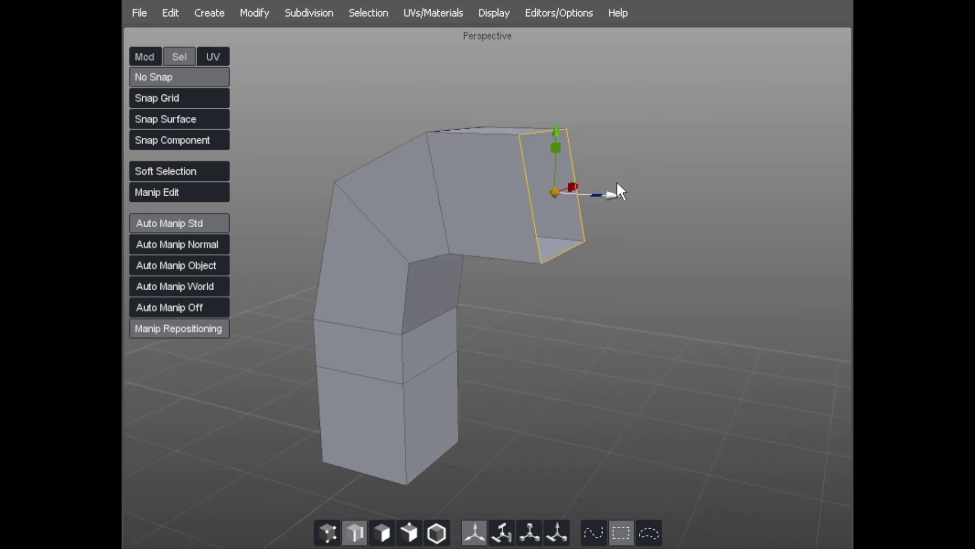
pyautogui.press('e')
pyautogui.moveTo(551, 137); pyautogui.dragTo(572, 130)
pyautogui.press('w')
pyautogui.moveTo(615, 201)
pyautogui.mouseDown()
pyautogui.moveTo(677, 196)
pyautogui.moveTo(610, 202)
pyautogui.mouseUp()
pyautogui.moveTo(666, 233); pyautogui.dragTo(626, 147, button='middle')
pyautogui.click(626, 148)
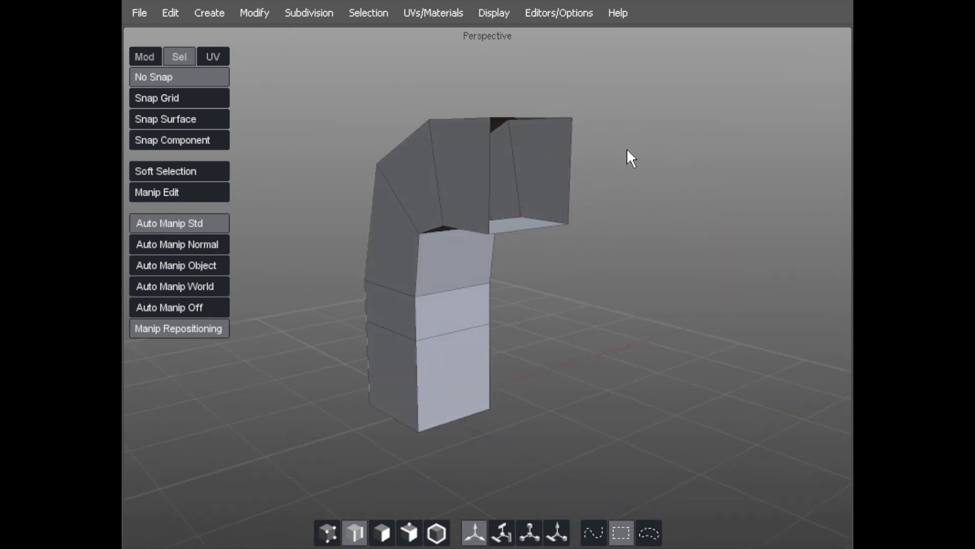